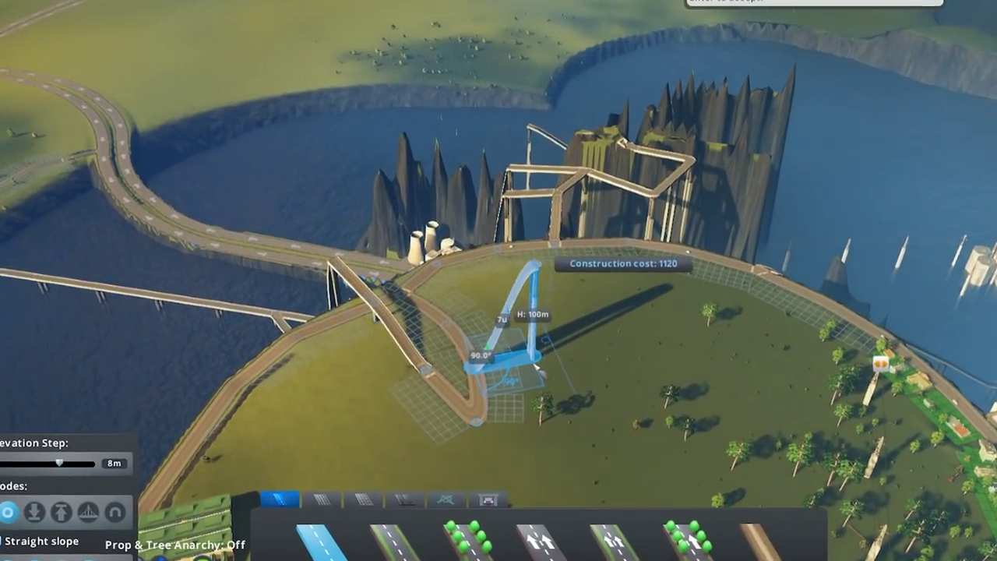
Step: Raise the planned elevated road over the island to 252 m
{"action": "key", "text": "Page_Up"}
{"action": "key", "text": "Page_Up"}
{"action": "key", "text": "Page_Up"}
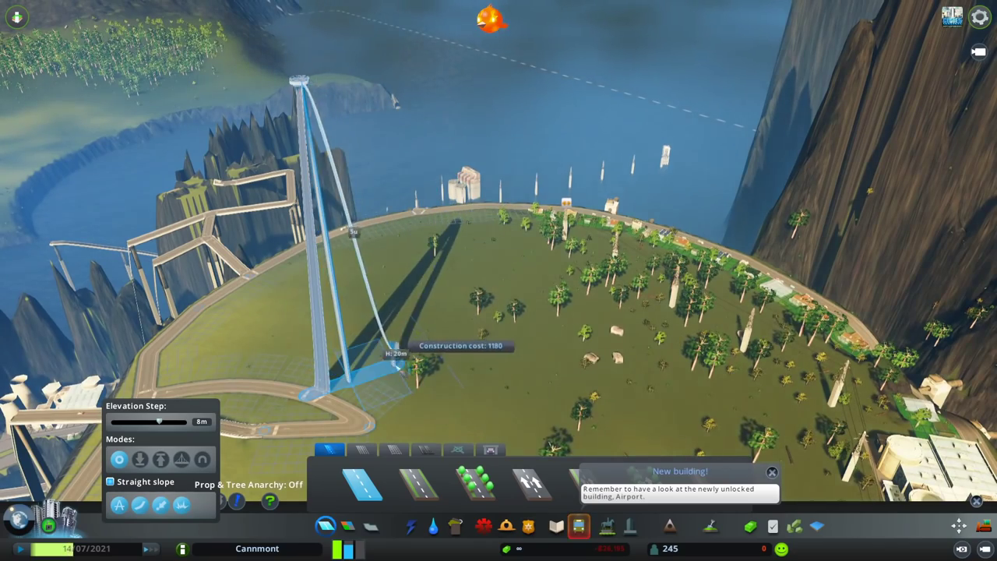
Step: Build the 252 m road arch, survey the cliffs for the plateau route, and switch to zoning
{"action": "left_click", "coordinate": [398, 370]}
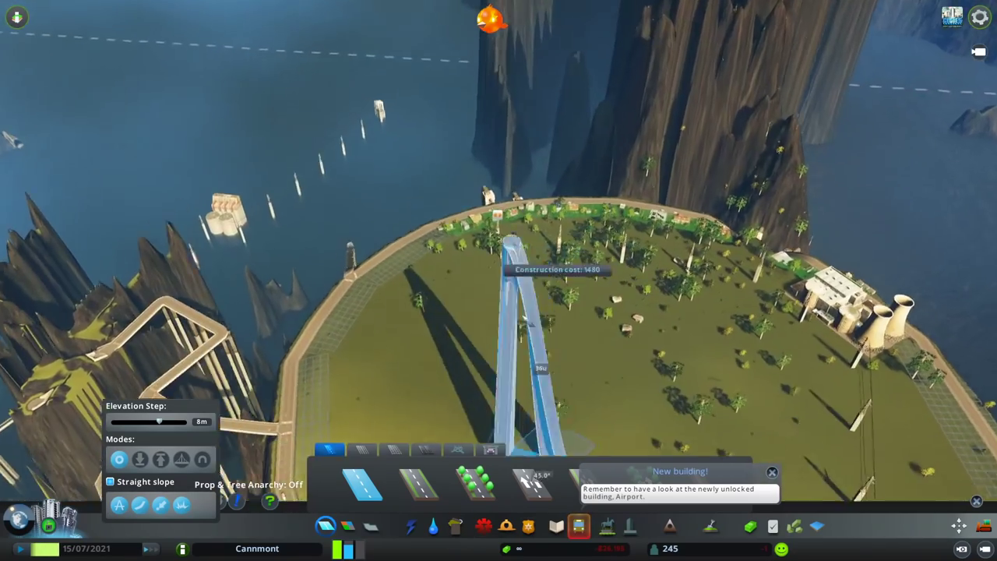
{"action": "scroll", "coordinate": [522, 354], "scroll_direction": "up", "scroll_amount": 5}
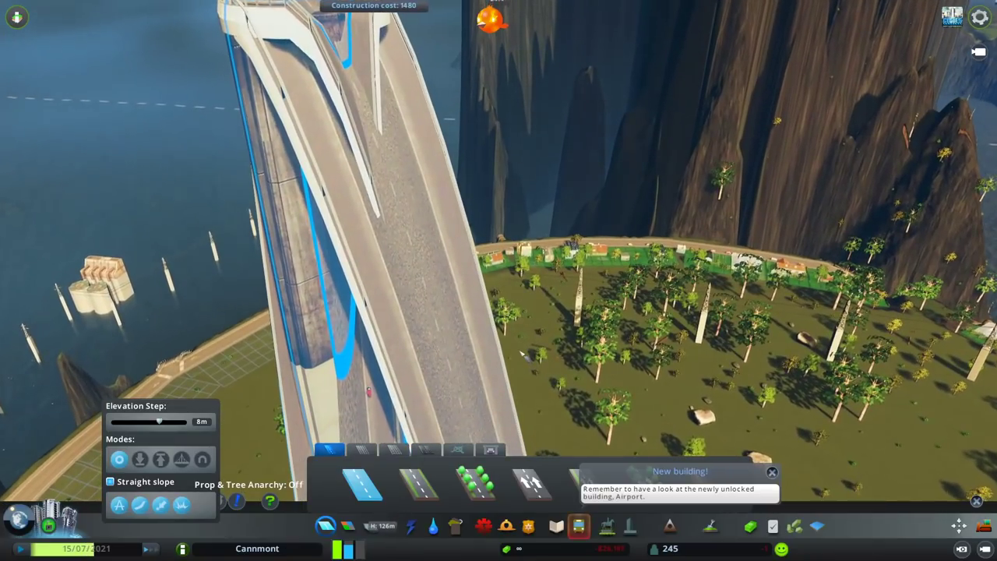
{"action": "scroll", "coordinate": [521, 350], "scroll_direction": "down", "scroll_amount": 5}
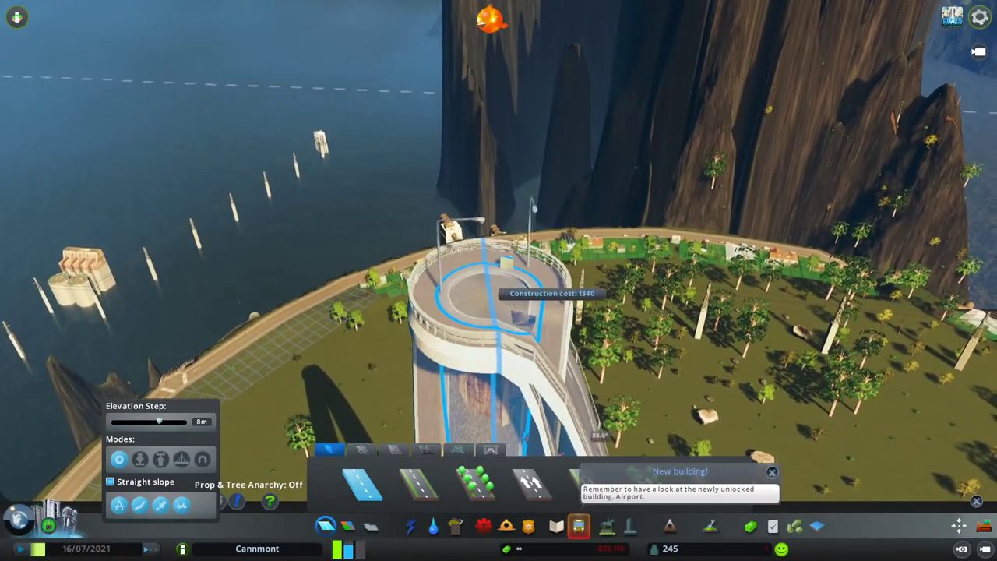
{"action": "scroll", "coordinate": [498, 292], "scroll_direction": "down", "scroll_amount": 5}
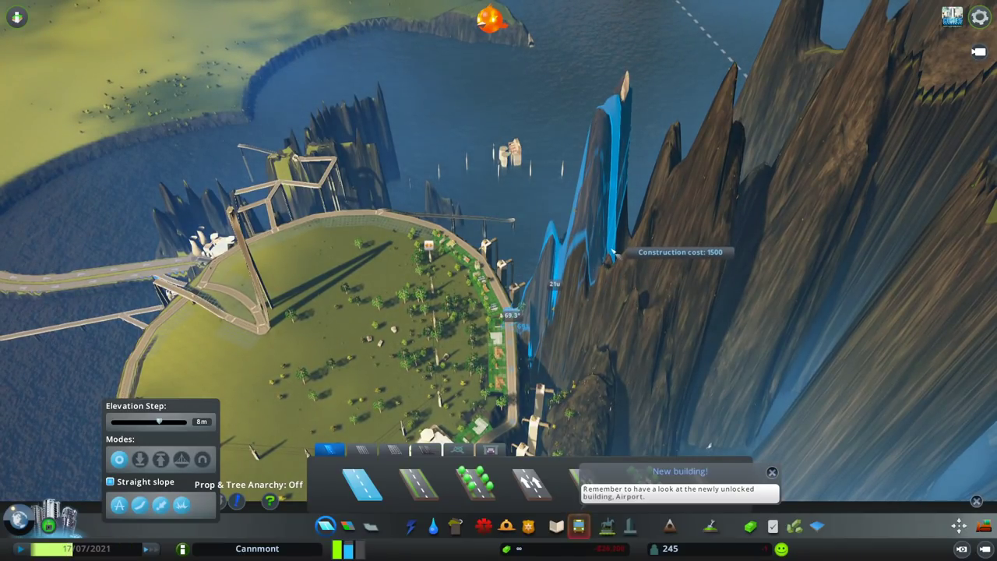
{"action": "key", "text": "e"}
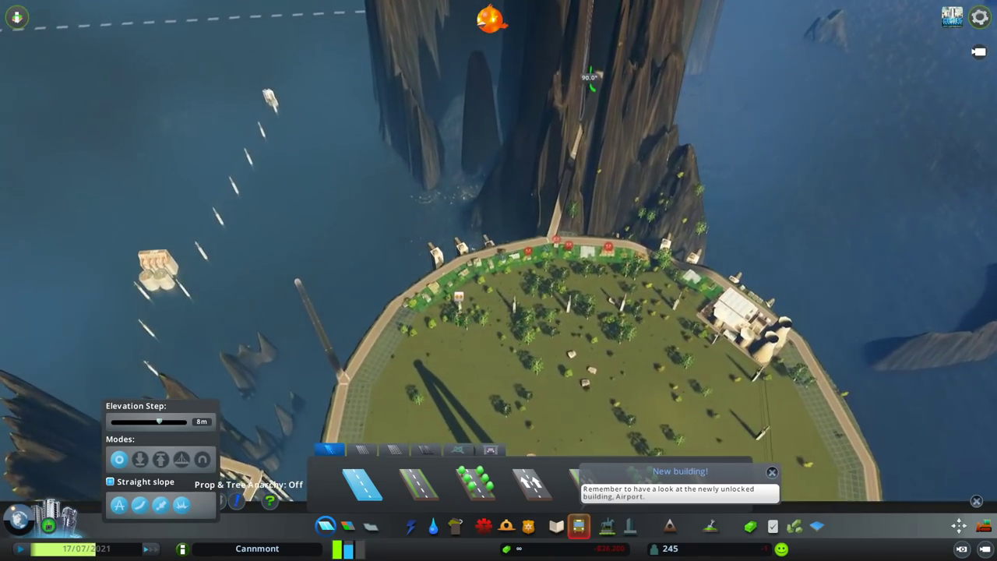
{"action": "key", "text": "e"}
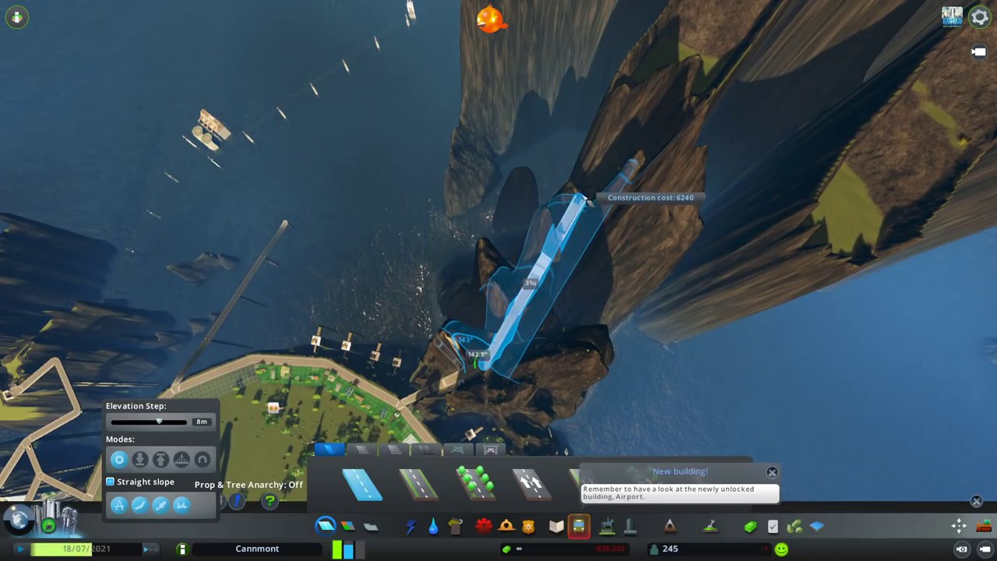
{"action": "key", "text": "q"}
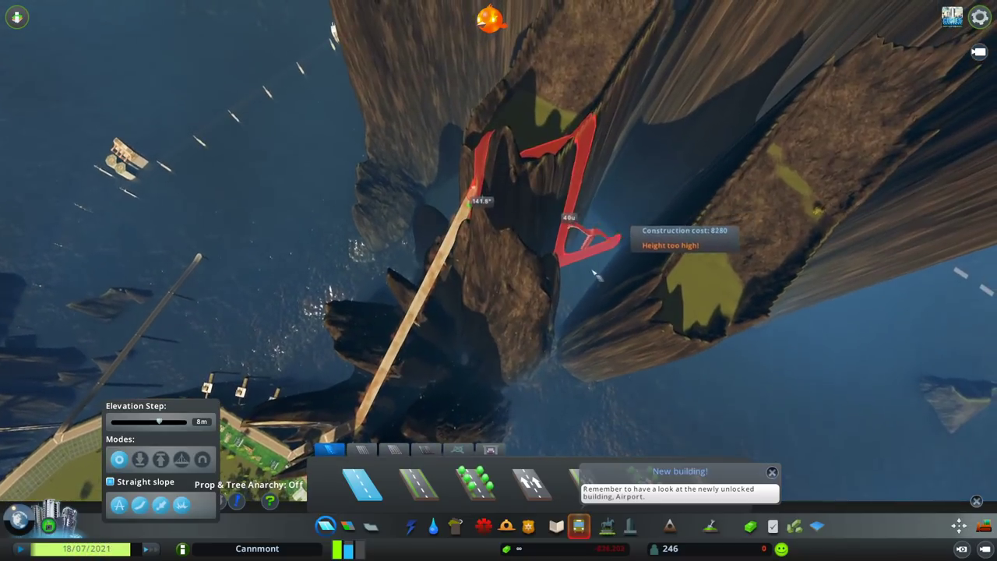
{"action": "scroll", "coordinate": [555, 235], "scroll_direction": "down", "scroll_amount": 5}
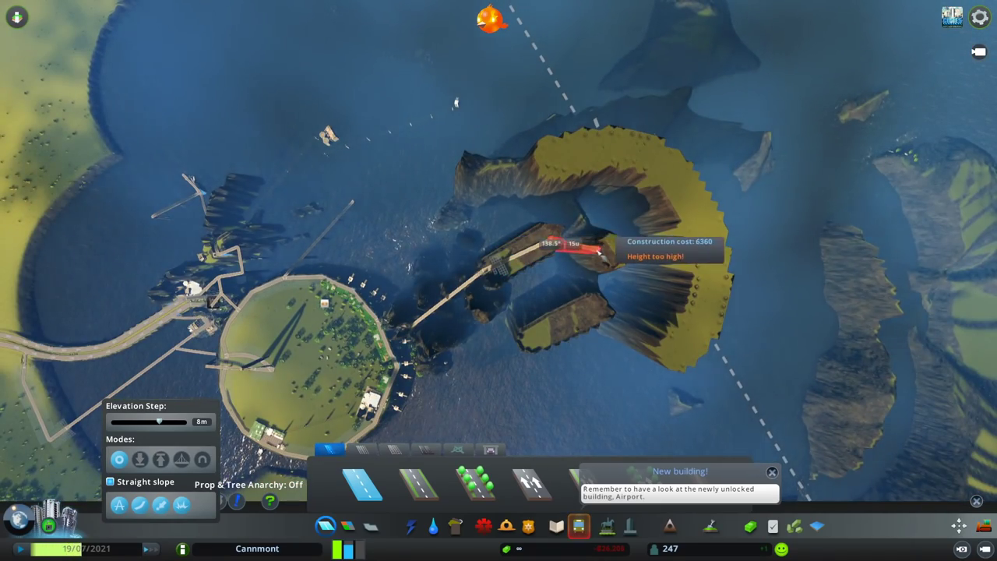
{"action": "scroll", "coordinate": [555, 239], "scroll_direction": "up", "scroll_amount": 5}
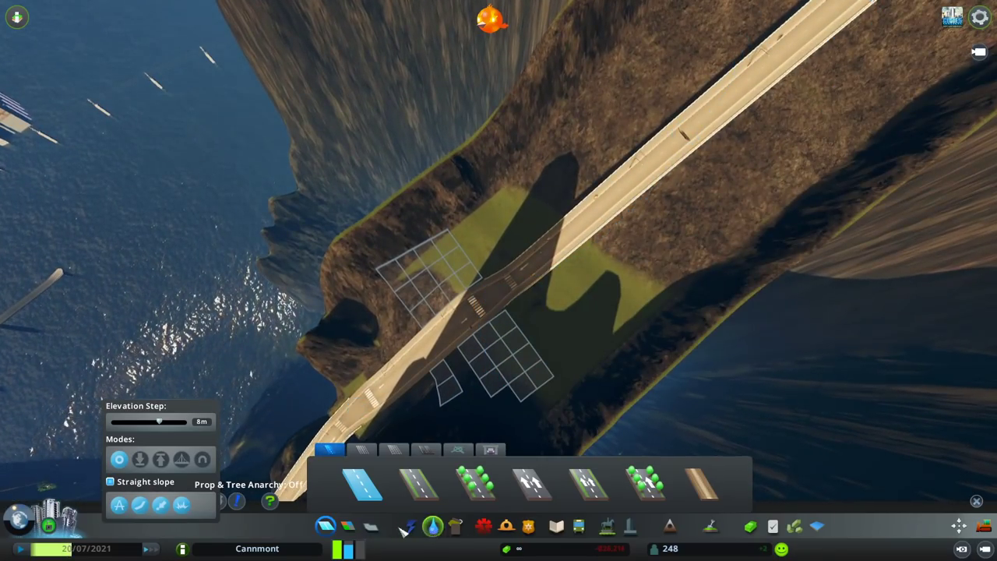
{"action": "key", "text": "z"}
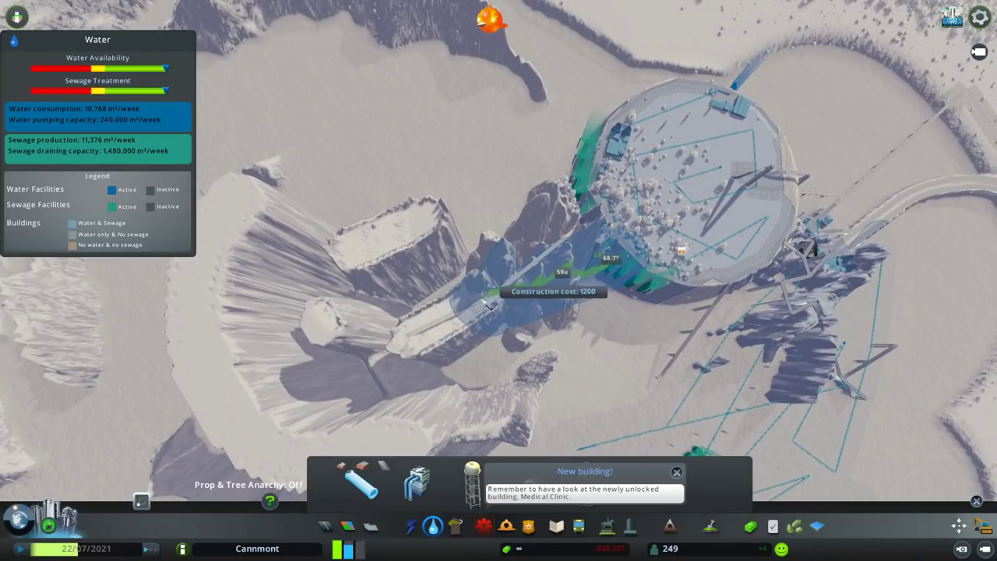
{"action": "scroll", "coordinate": [653, 335], "scroll_direction": "up", "scroll_amount": 3}
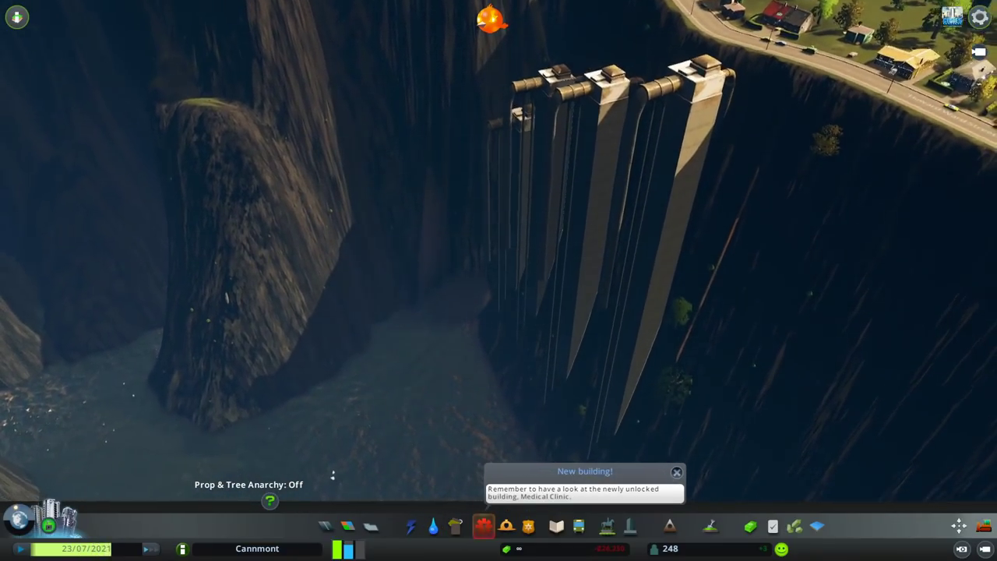
{"action": "scroll", "coordinate": [498, 280], "scroll_direction": "up", "scroll_amount": 5}
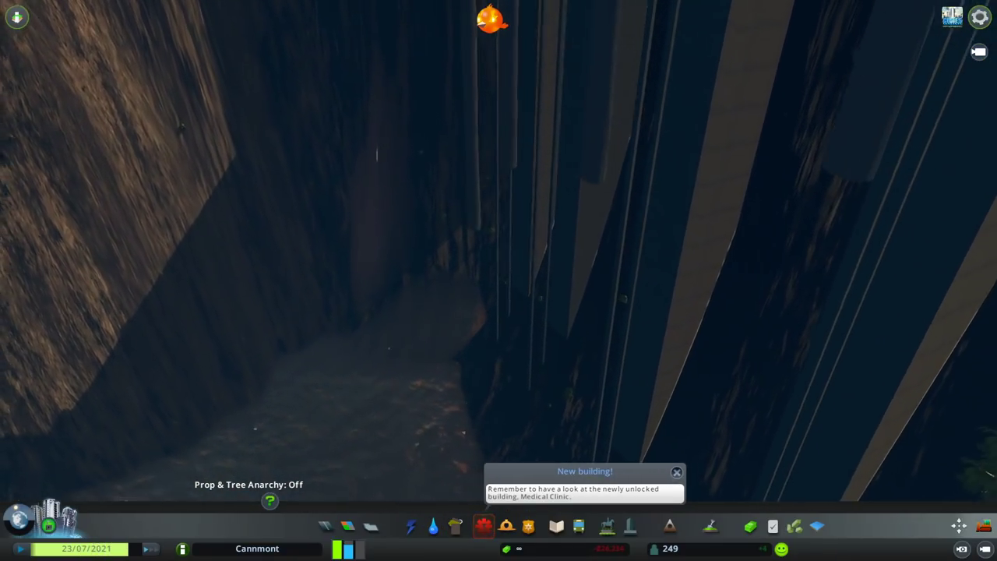
{"action": "scroll", "coordinate": [529, 178], "scroll_direction": "up", "scroll_amount": 2}
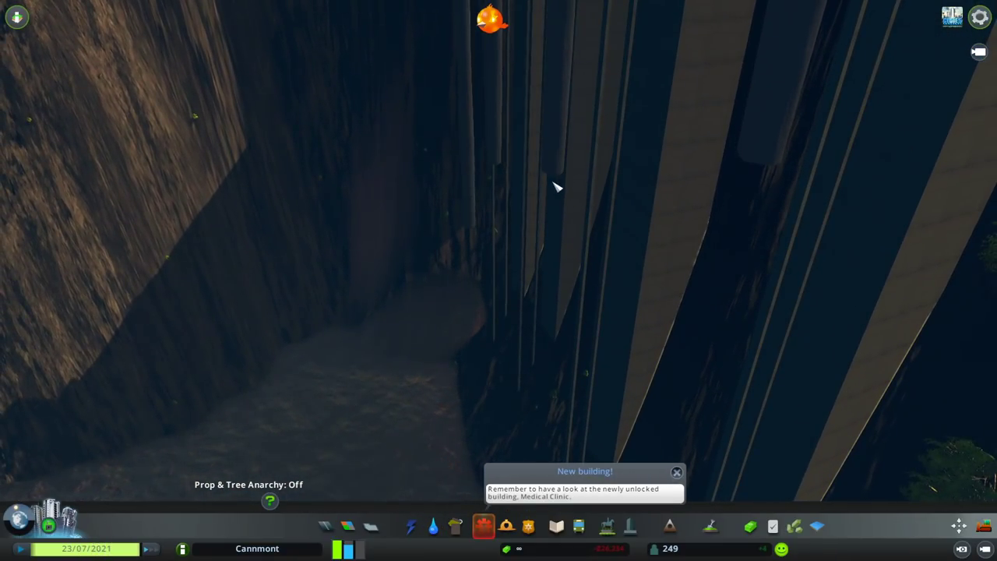
{"action": "scroll", "coordinate": [556, 186], "scroll_direction": "up", "scroll_amount": 3}
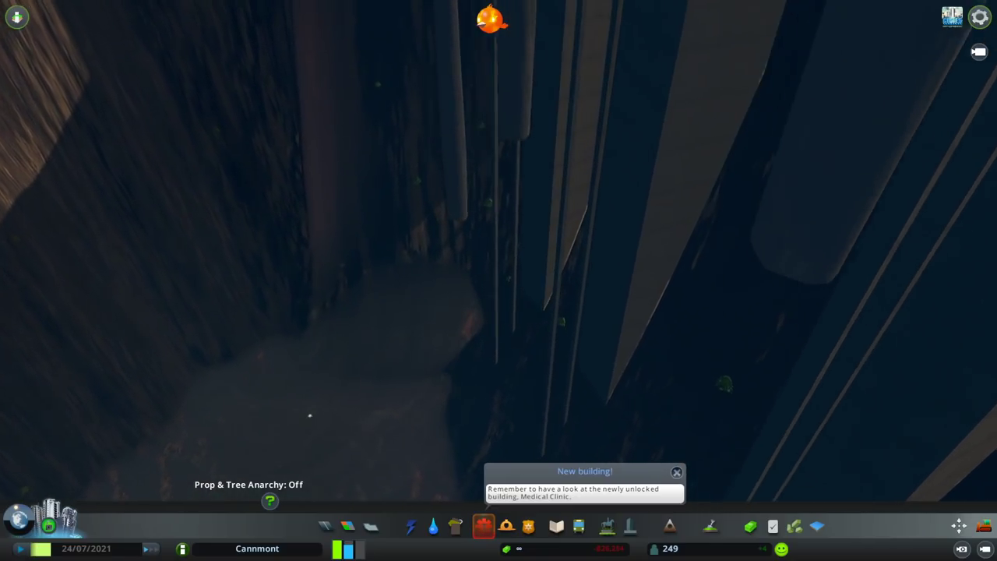
{"action": "scroll", "coordinate": [310, 417], "scroll_direction": "up", "scroll_amount": 2}
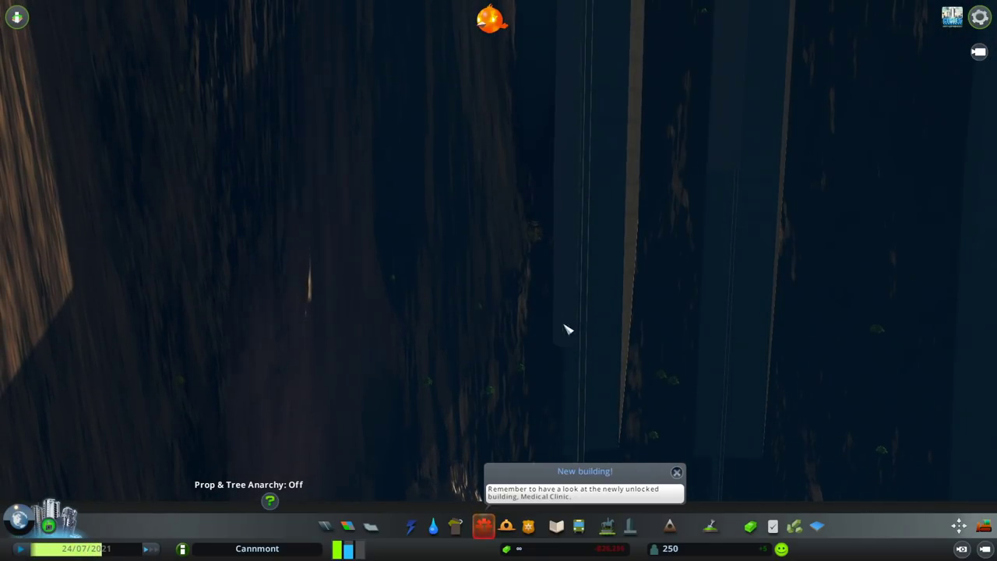
{"action": "scroll", "coordinate": [430, 333], "scroll_direction": "down", "scroll_amount": 3}
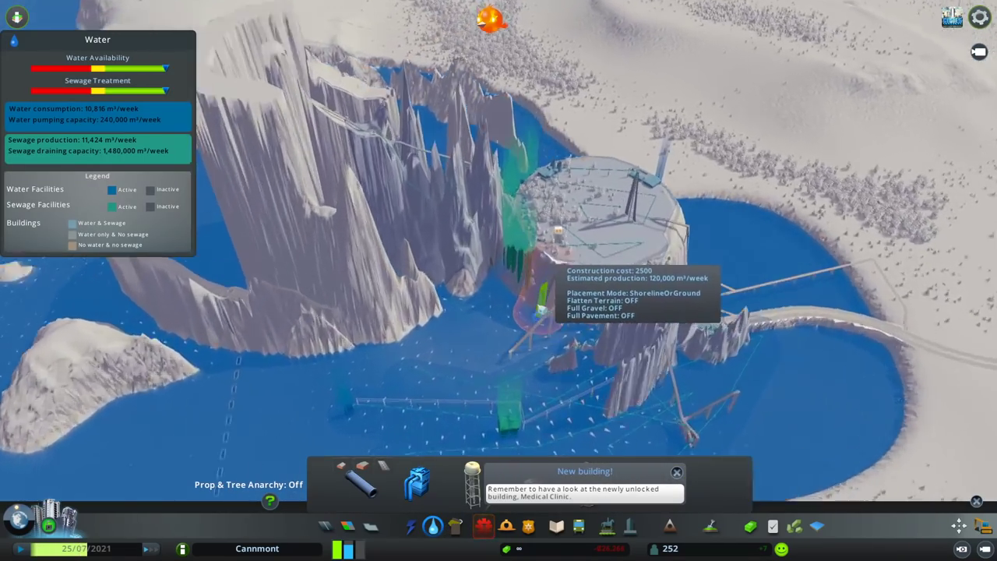
{"action": "scroll", "coordinate": [538, 312], "scroll_direction": "up", "scroll_amount": 2}
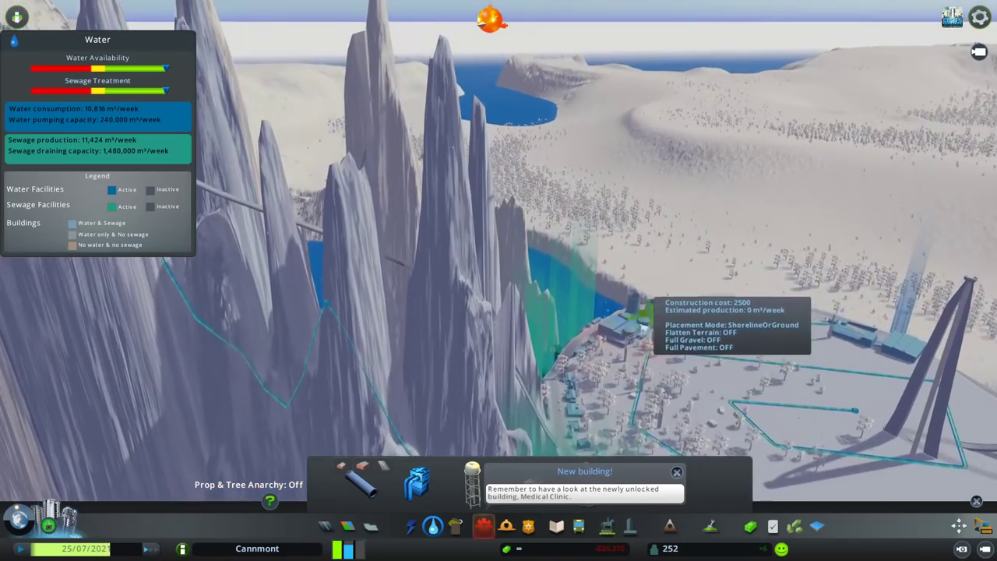
{"action": "scroll", "coordinate": [545, 335], "scroll_direction": "up", "scroll_amount": 3}
Step: Orbit the view over the canyon and town to frame the cliff-base shoreline
{"action": "key", "text": "q"}
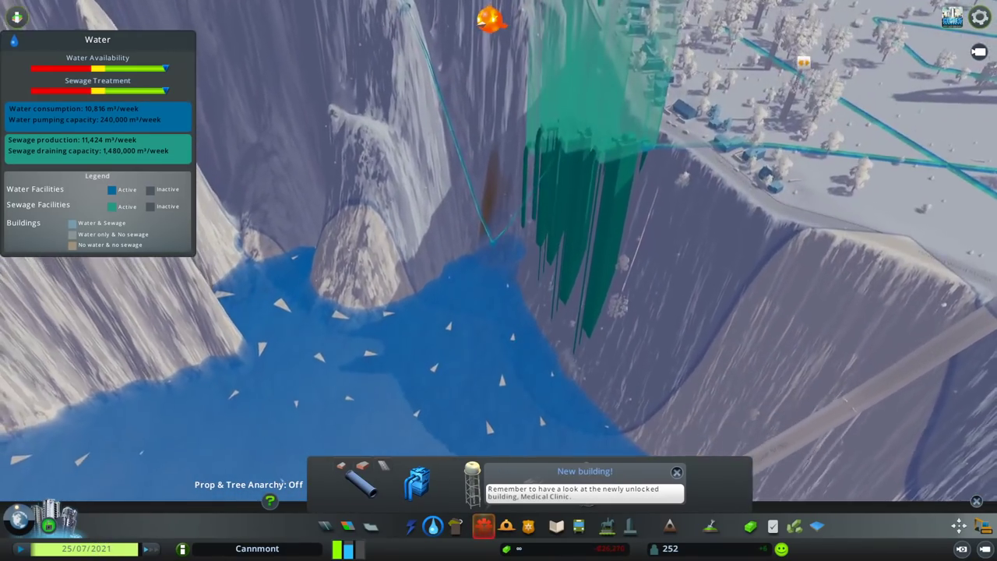
{"action": "scroll", "coordinate": [440, 315], "scroll_direction": "down", "scroll_amount": 3}
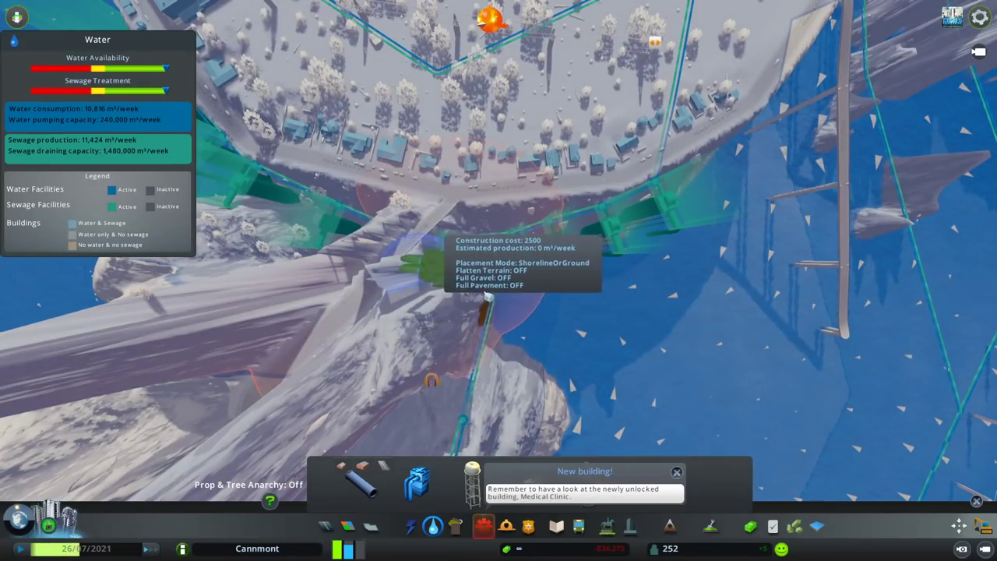
{"action": "key", "text": "q"}
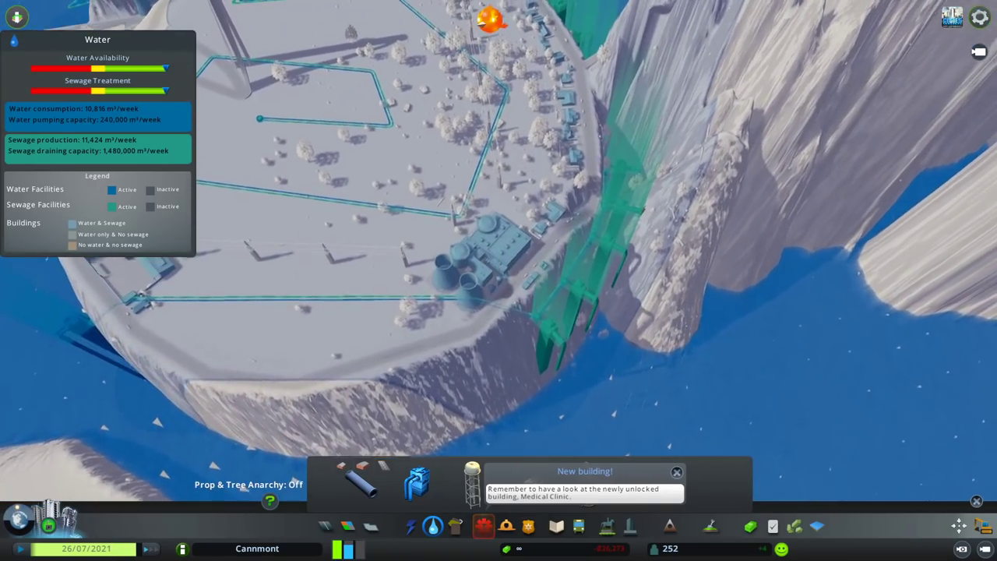
{"action": "key", "text": "q"}
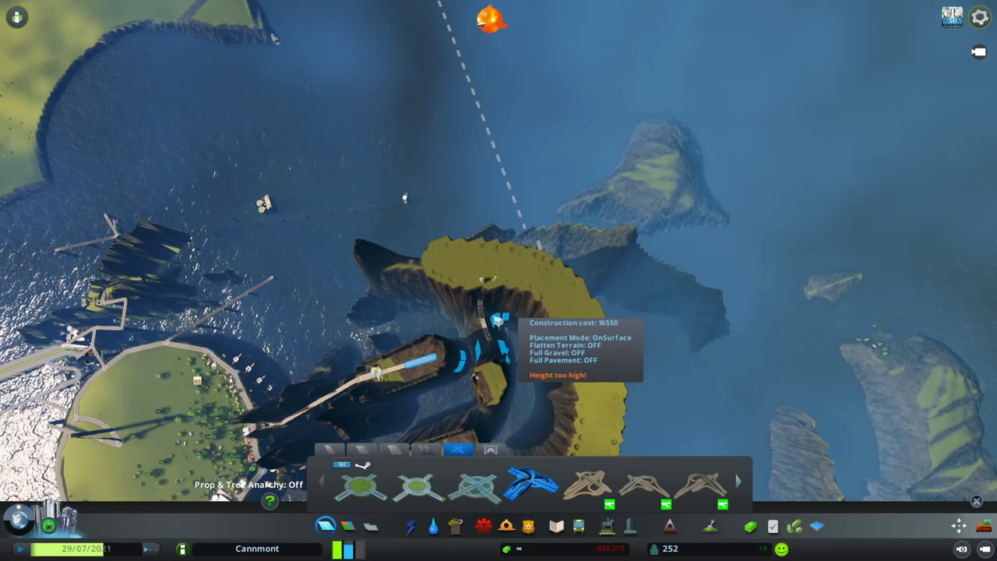
{"action": "scroll", "coordinate": [499, 318], "scroll_direction": "up", "scroll_amount": 5}
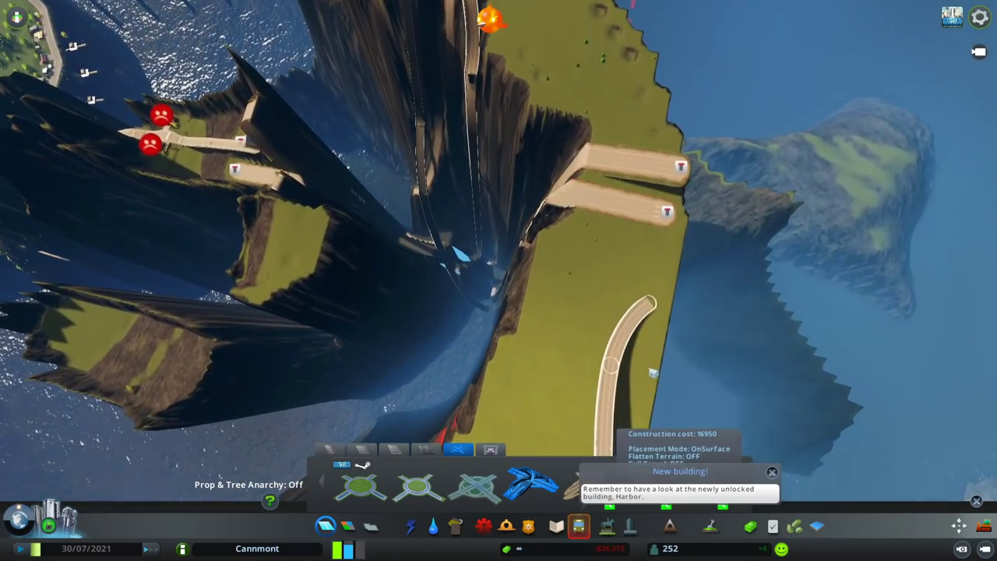
{"action": "scroll", "coordinate": [680, 310], "scroll_direction": "up", "scroll_amount": 5}
{"action": "scroll", "coordinate": [499, 311], "scroll_direction": "down", "scroll_amount": 8}
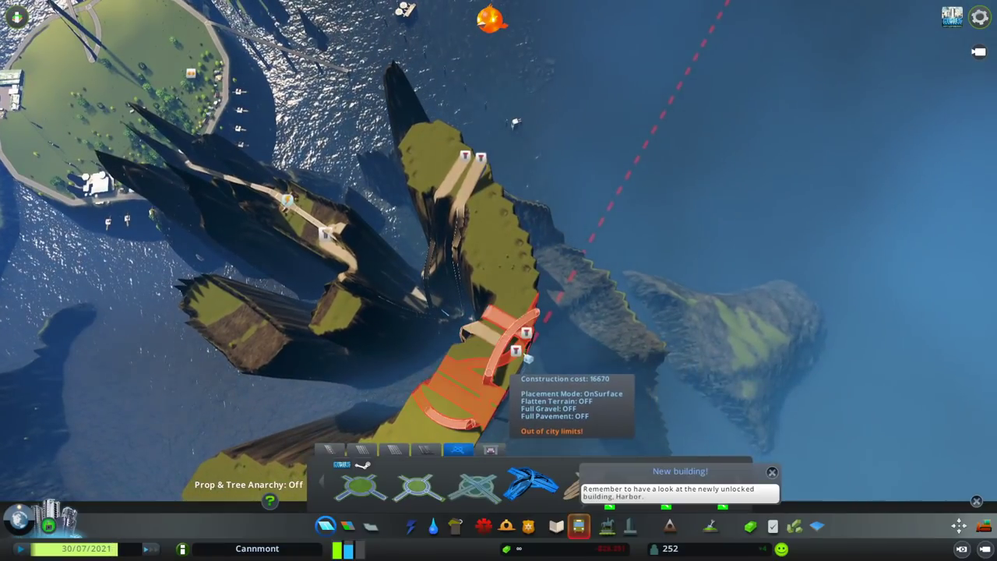
{"action": "scroll", "coordinate": [546, 366], "scroll_direction": "up", "scroll_amount": 6}
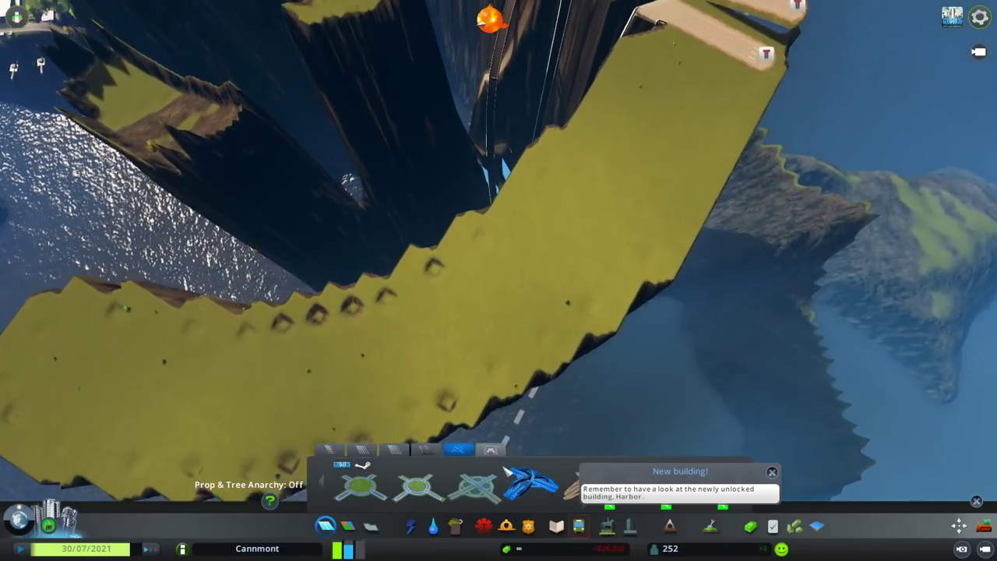
{"action": "scroll", "coordinate": [499, 350], "scroll_direction": "down", "scroll_amount": 6}
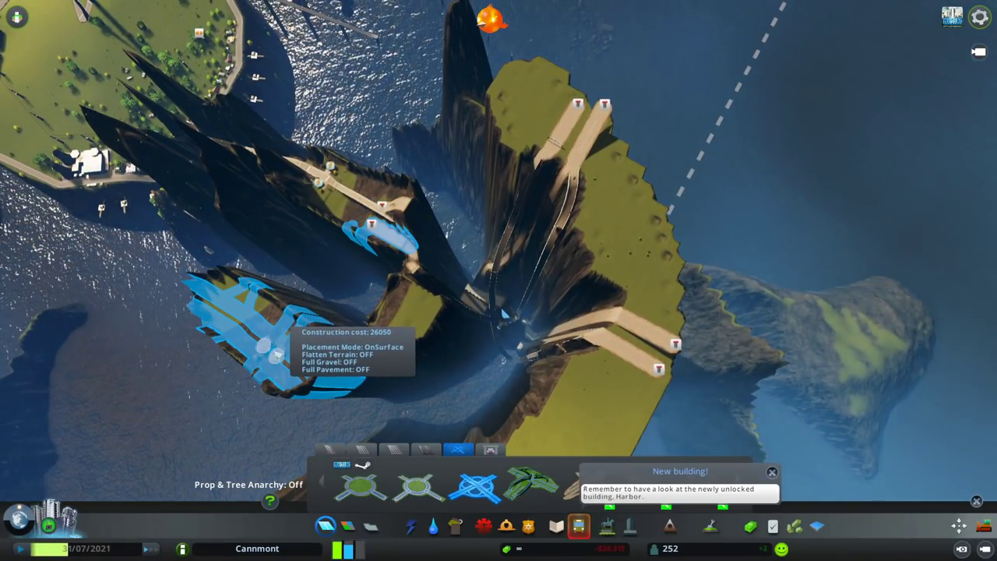
{"action": "scroll", "coordinate": [405, 335], "scroll_direction": "up", "scroll_amount": 8}
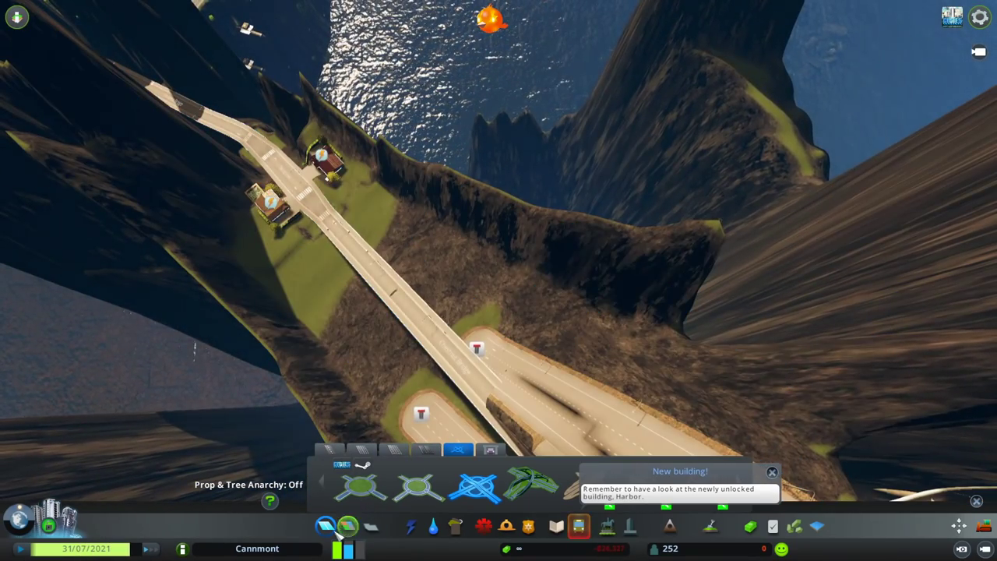
Step: Leave the intersection options for plain roads and view the canyon interchange
{"action": "left_click", "coordinate": [327, 526]}
{"action": "left_click", "coordinate": [327, 526]}
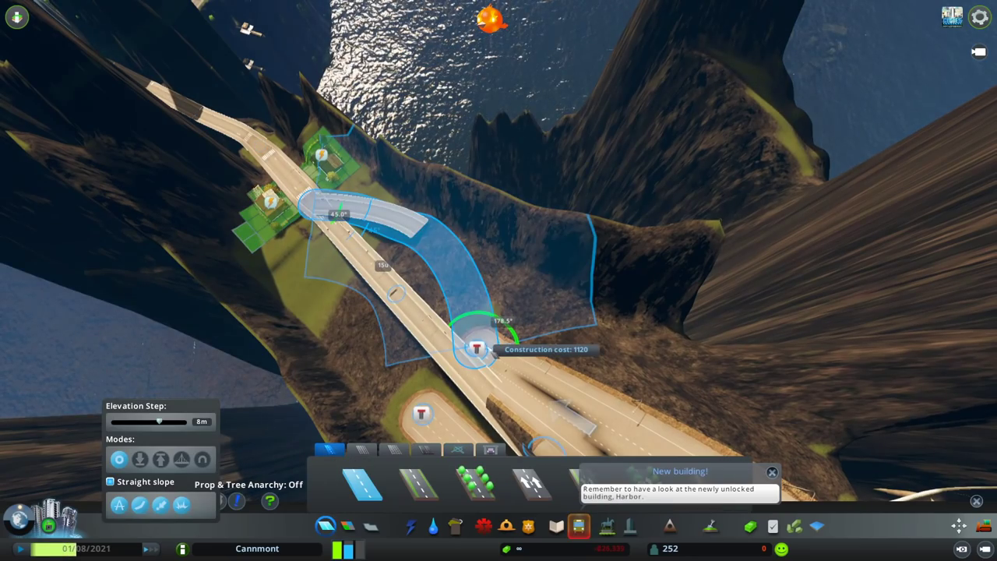
{"action": "key", "text": "w"}
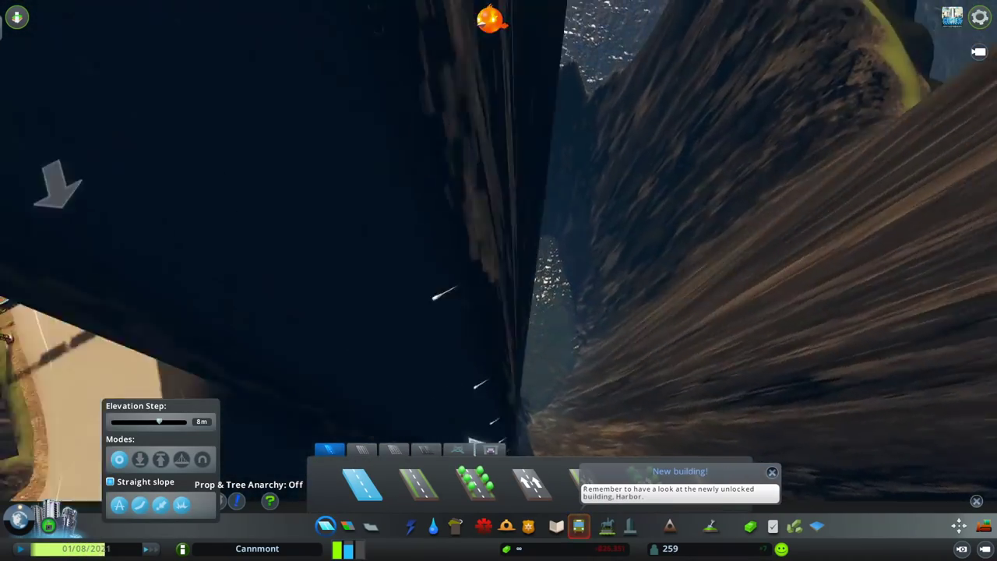
{"action": "scroll", "coordinate": [588, 436], "scroll_direction": "up", "scroll_amount": 5}
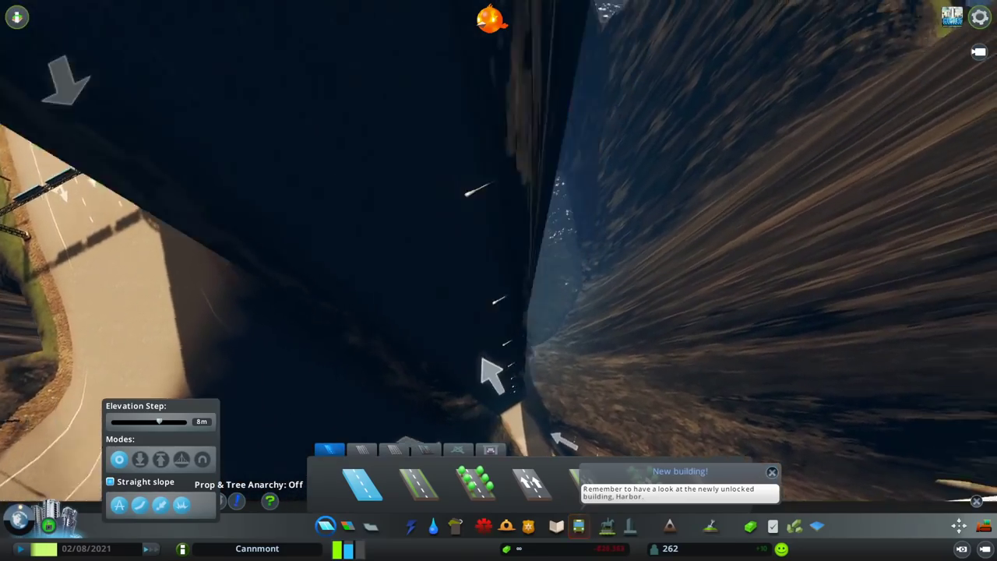
{"action": "key", "text": "w"}
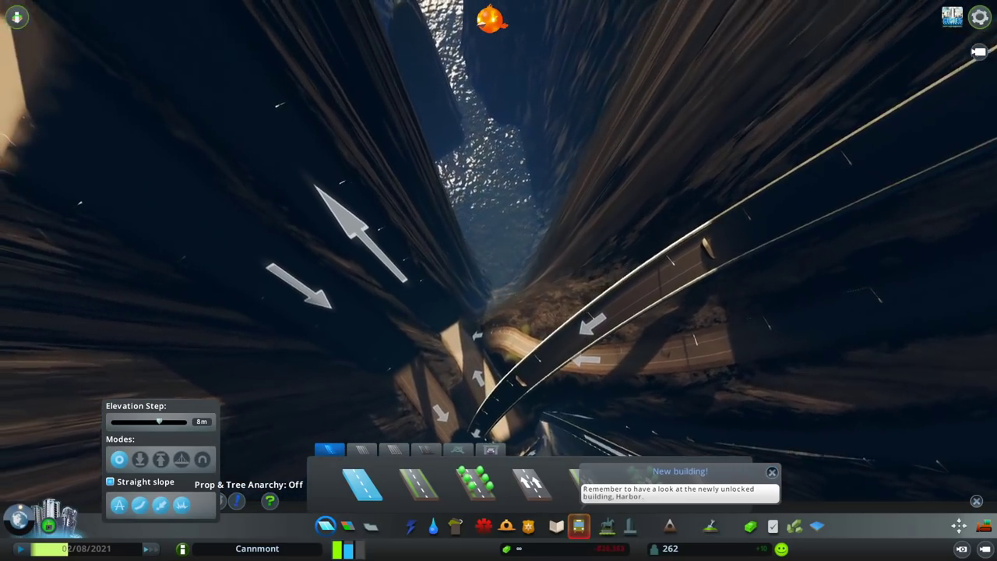
{"action": "scroll", "coordinate": [498, 280], "scroll_direction": "down", "scroll_amount": 5}
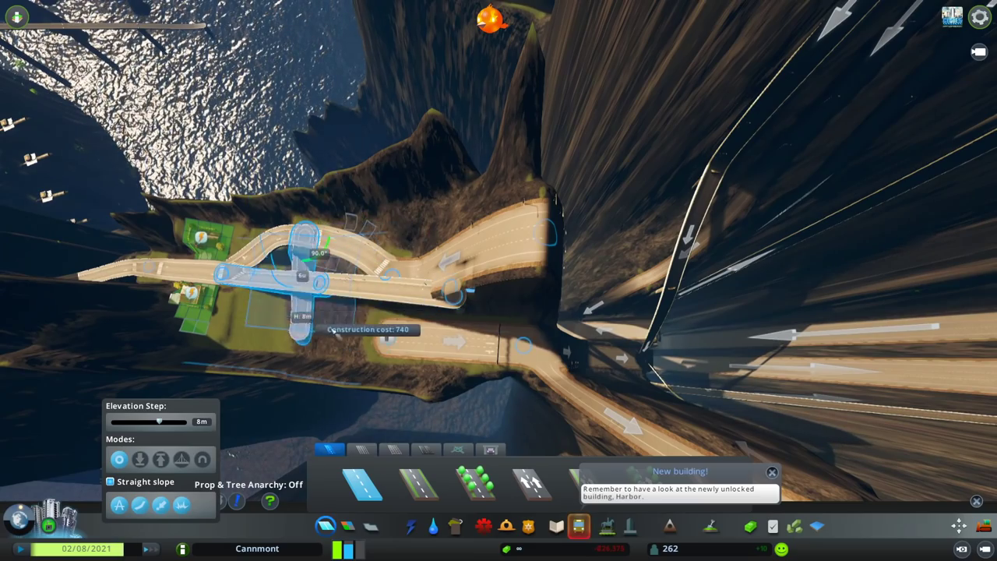
{"action": "scroll", "coordinate": [498, 282], "scroll_direction": "up", "scroll_amount": 4}
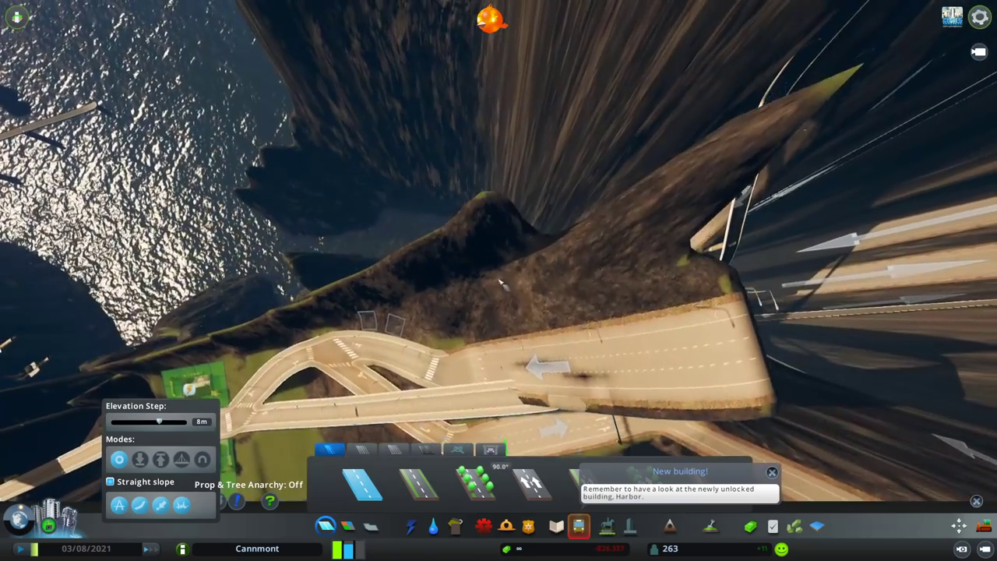
{"action": "scroll", "coordinate": [500, 282], "scroll_direction": "down", "scroll_amount": 5}
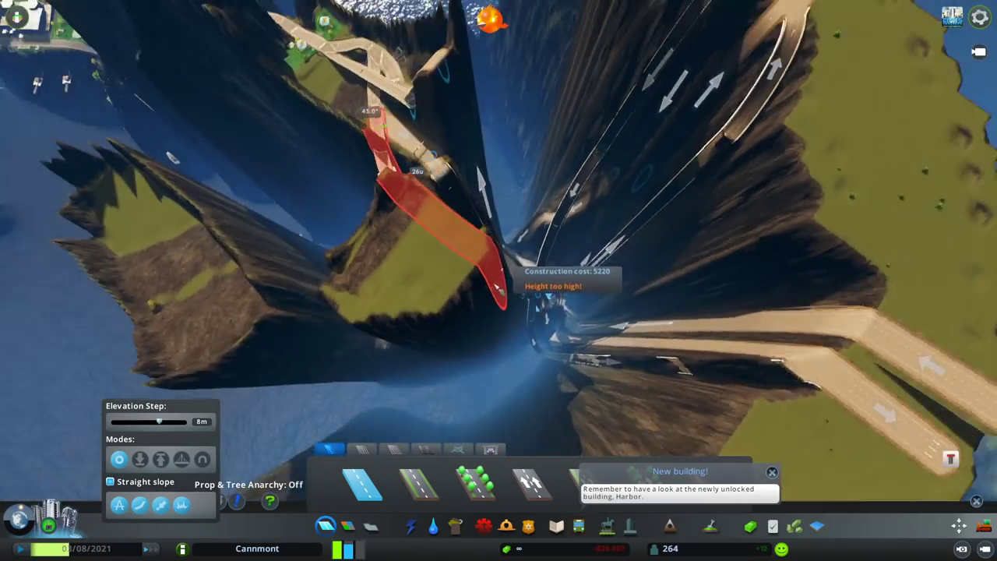
{"action": "scroll", "coordinate": [500, 282], "scroll_direction": "down", "scroll_amount": 4}
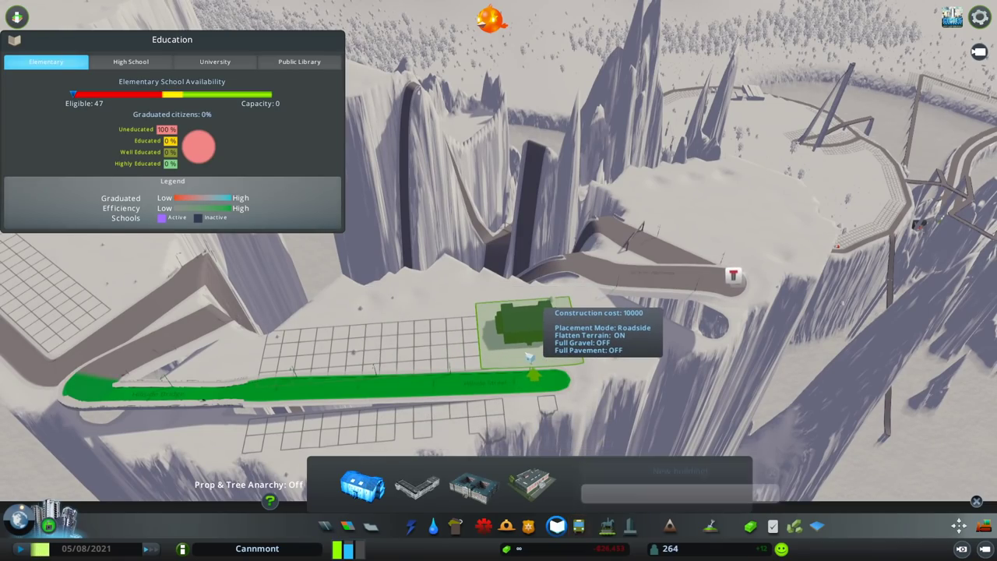
{"action": "scroll", "coordinate": [705, 430], "scroll_direction": "up", "scroll_amount": 5}
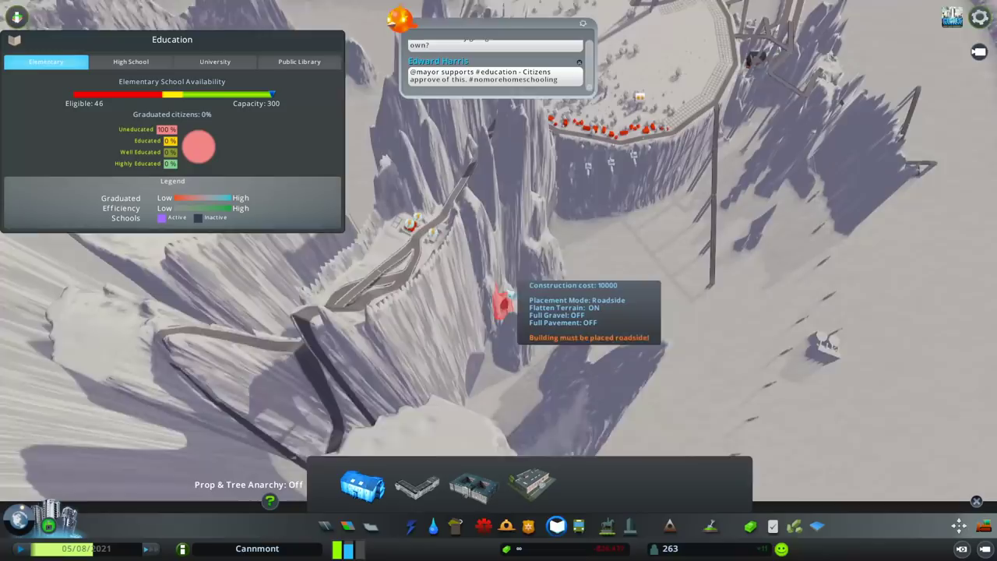
{"action": "scroll", "coordinate": [506, 303], "scroll_direction": "down", "scroll_amount": 5}
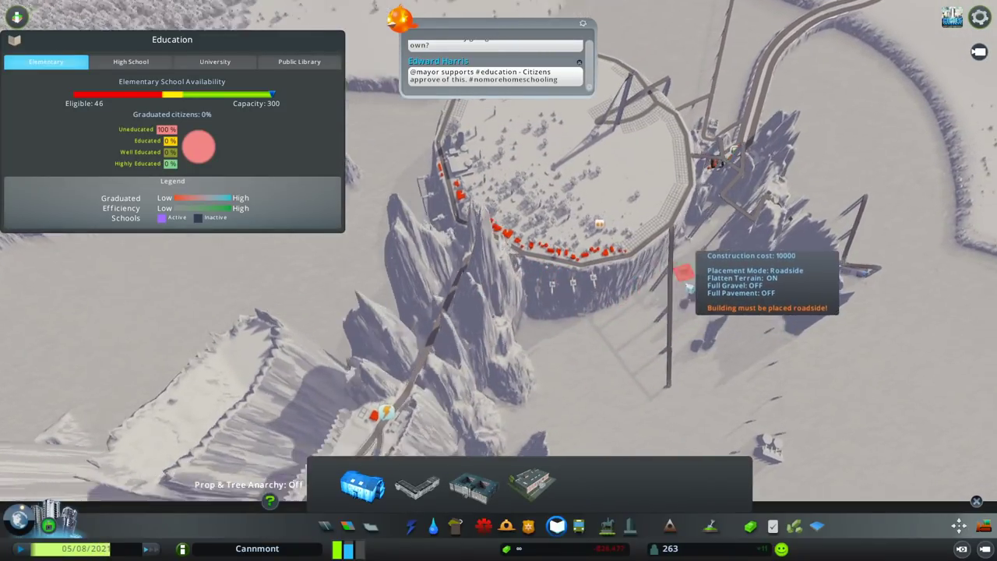
Step: Place the large power plant on the mountaintop site
{"action": "key", "text": "a"}
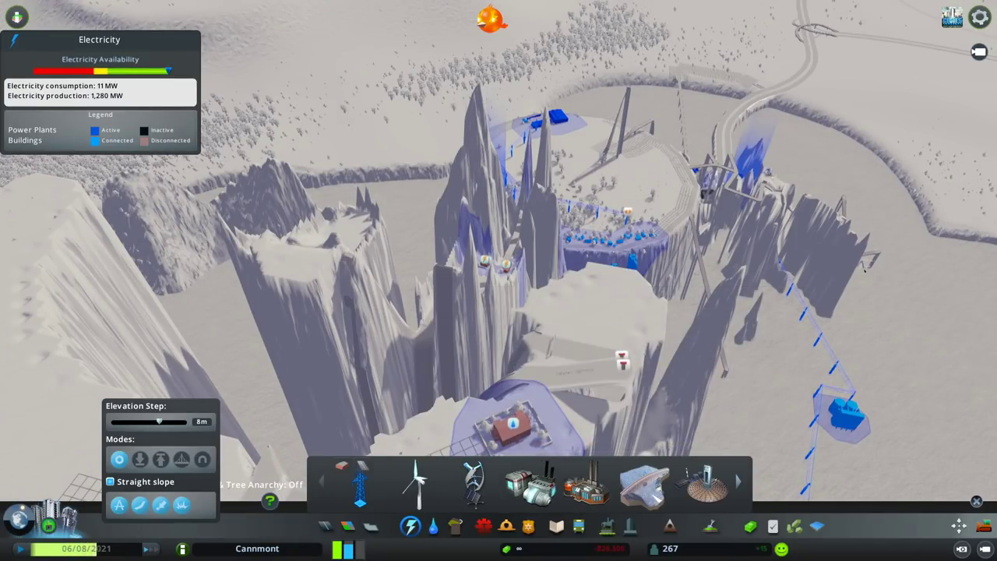
{"action": "left_click", "coordinate": [645, 483]}
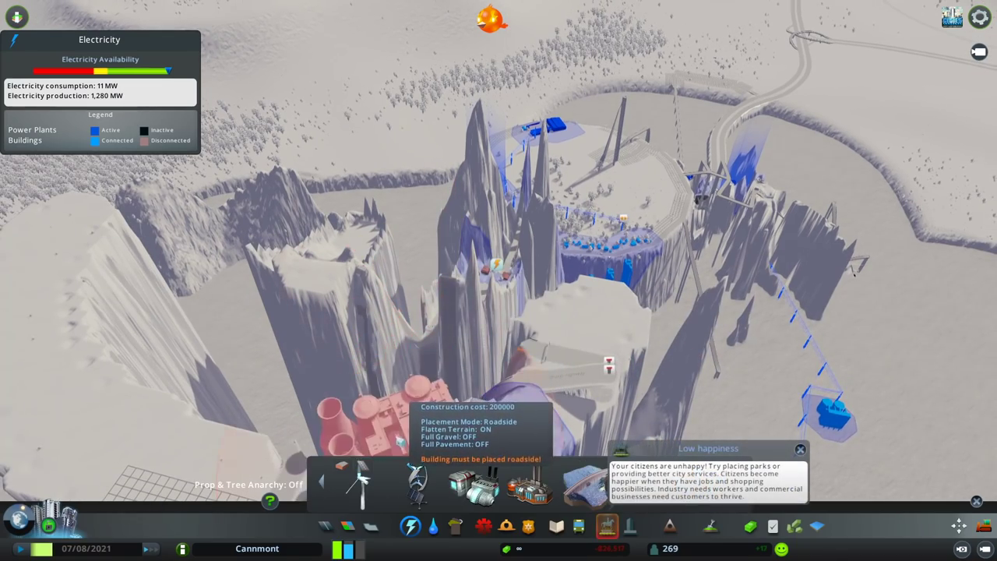
{"action": "key", "text": "e"}
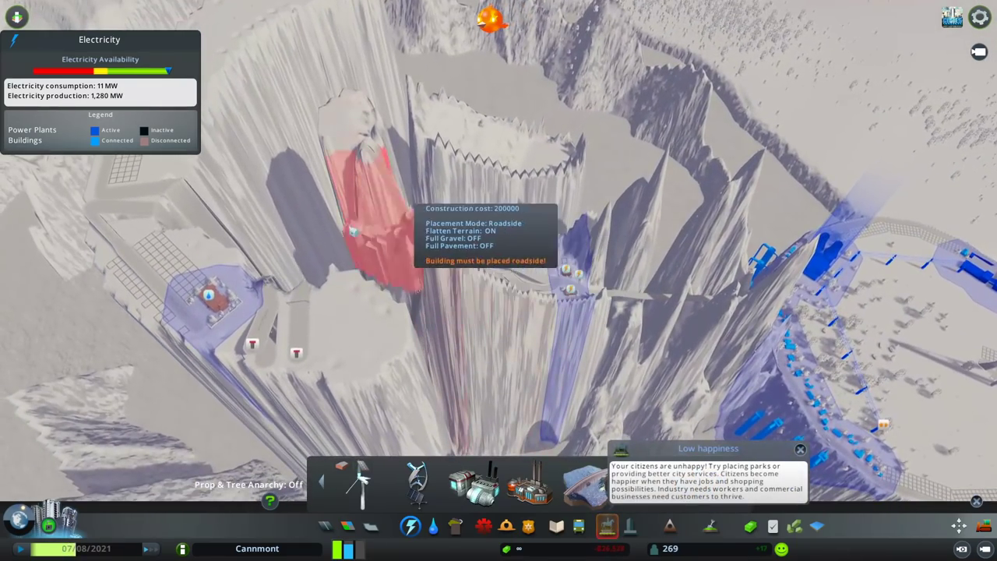
{"action": "key", "text": "e"}
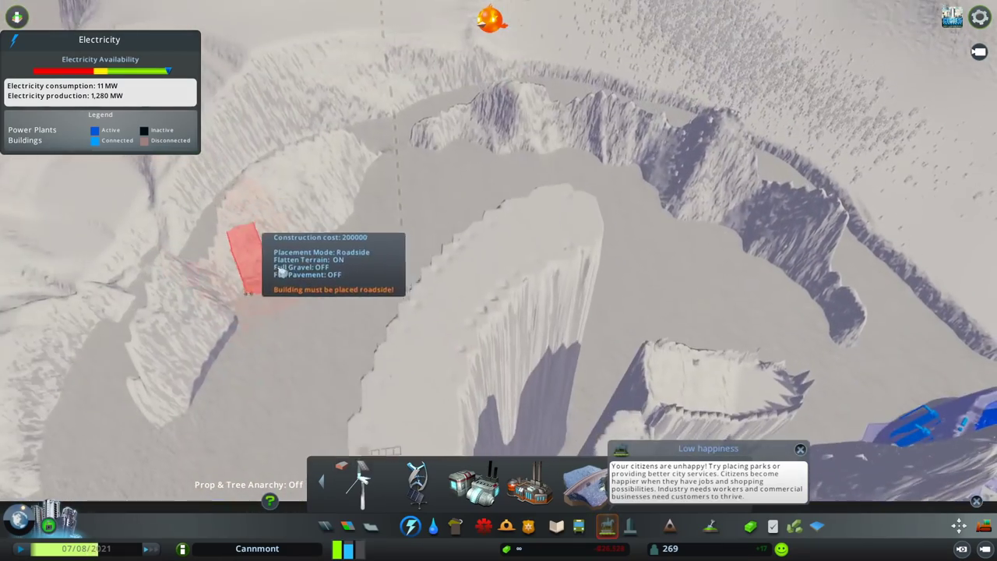
{"action": "left_click", "coordinate": [411, 389]}
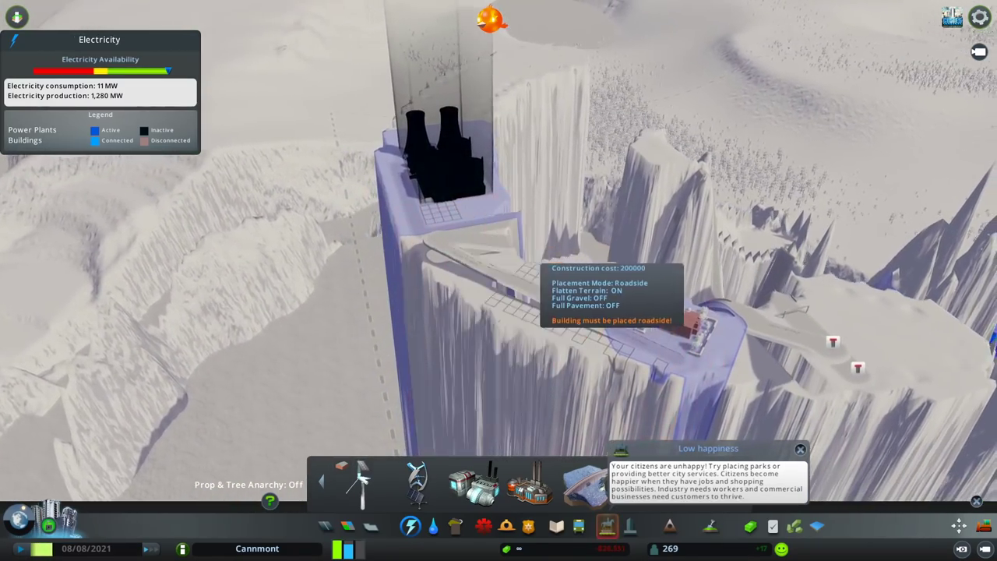
{"action": "key", "text": "e"}
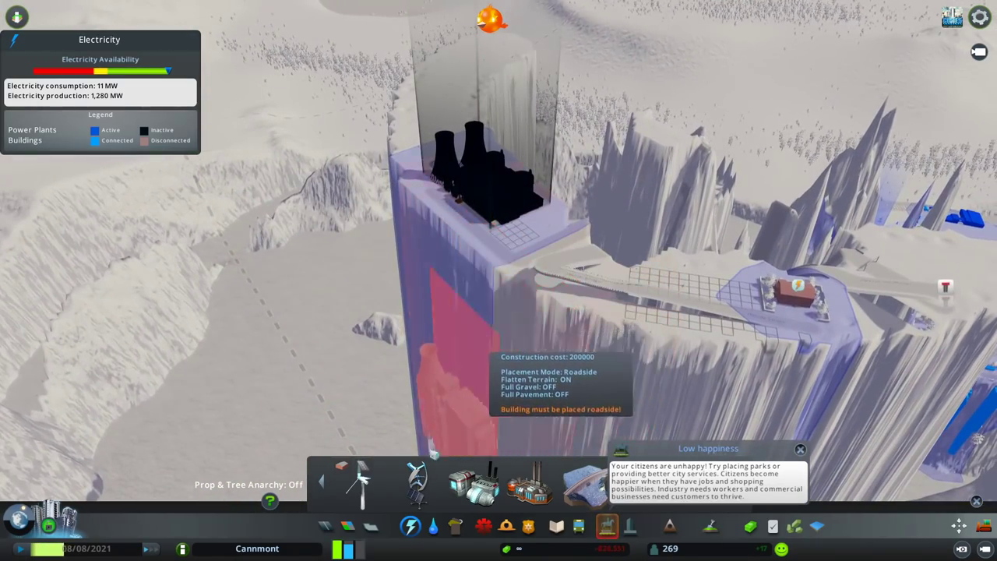
Step: Choose the Water & Sewage pipe tool and follow the route from the outlet toward town
{"action": "left_click", "coordinate": [433, 526]}
{"action": "scroll", "coordinate": [499, 280], "scroll_direction": "down", "scroll_amount": 5}
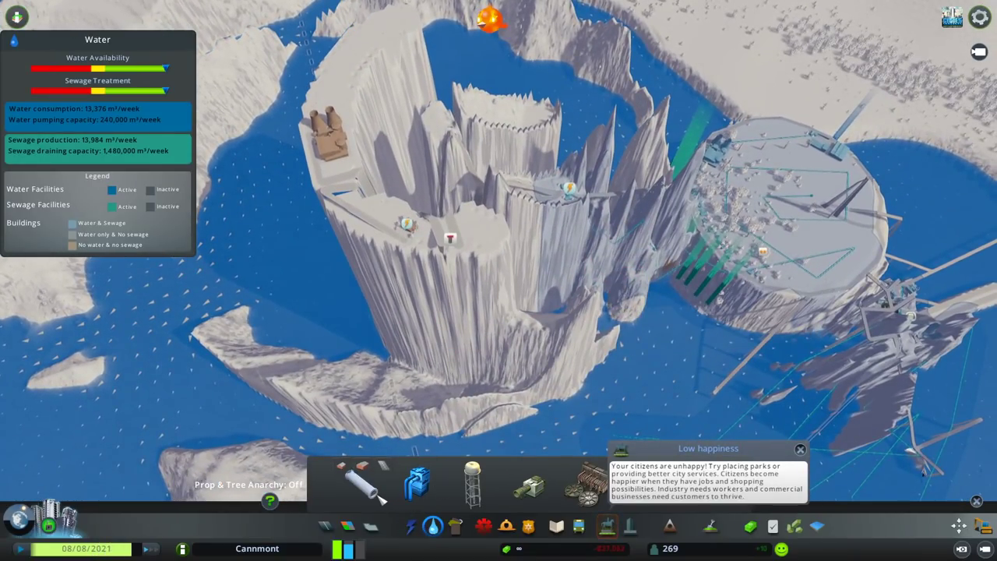
{"action": "left_click", "coordinate": [366, 483]}
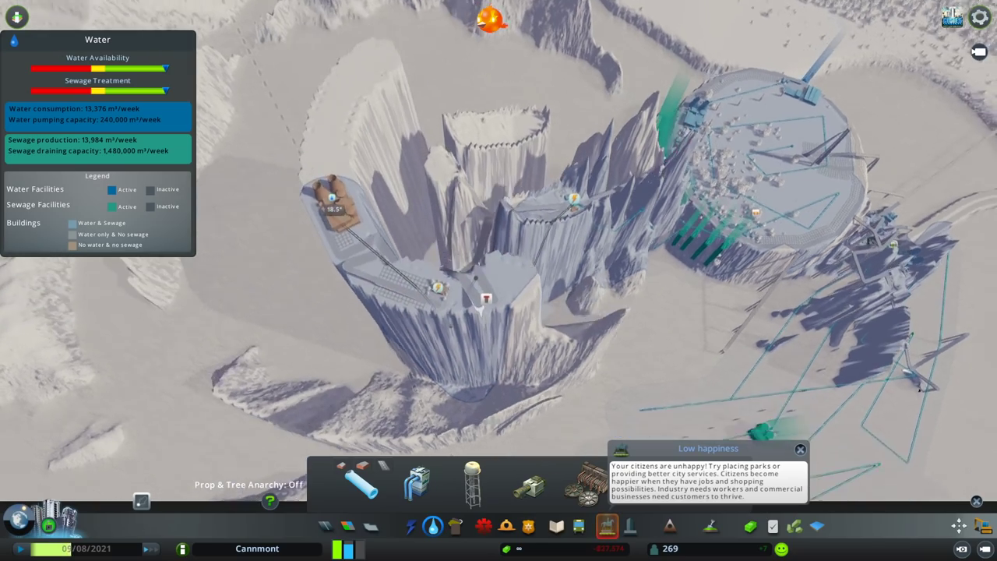
{"action": "key", "text": "e"}
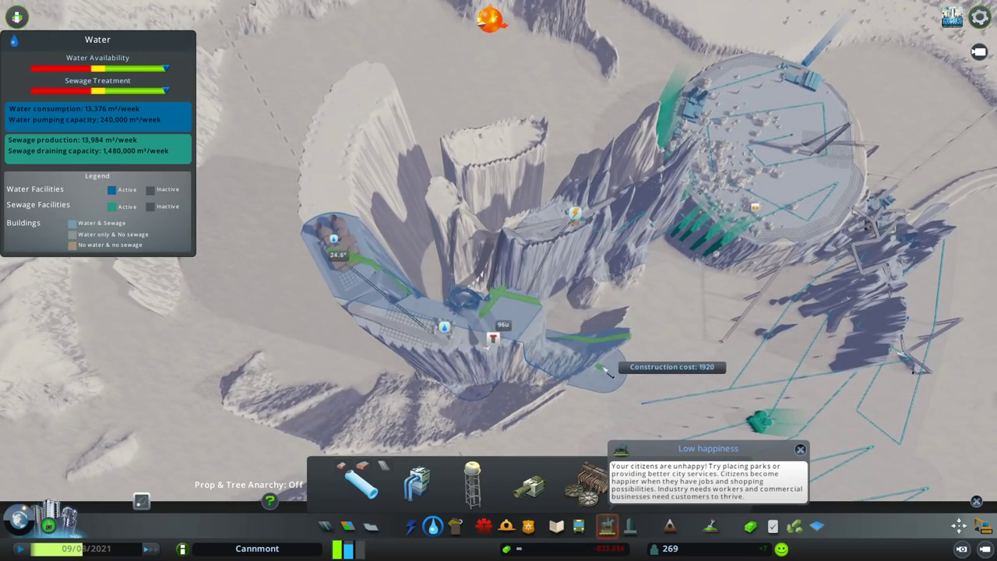
{"action": "scroll", "coordinate": [611, 373], "scroll_direction": "up", "scroll_amount": 6}
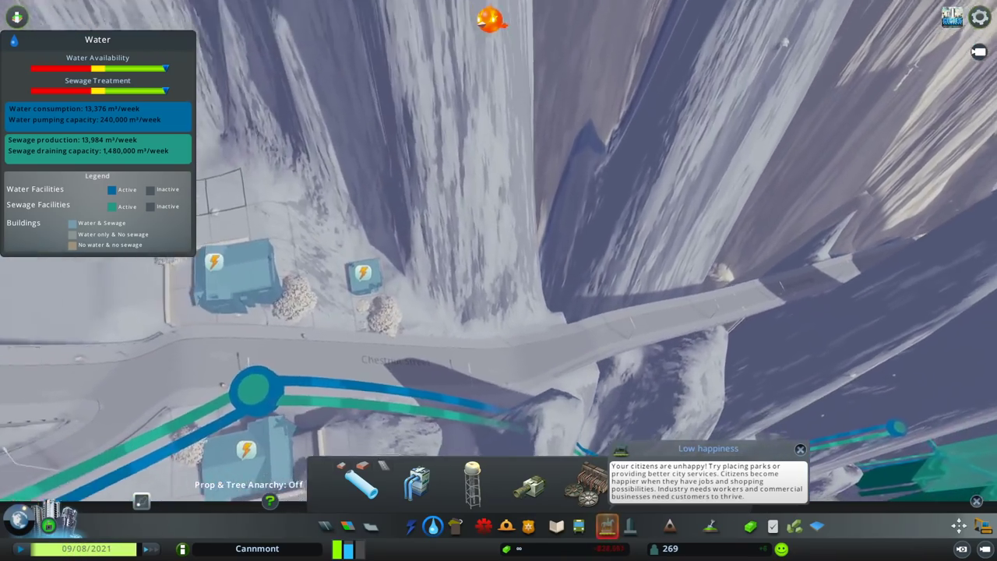
{"action": "scroll", "coordinate": [654, 352], "scroll_direction": "down", "scroll_amount": 8}
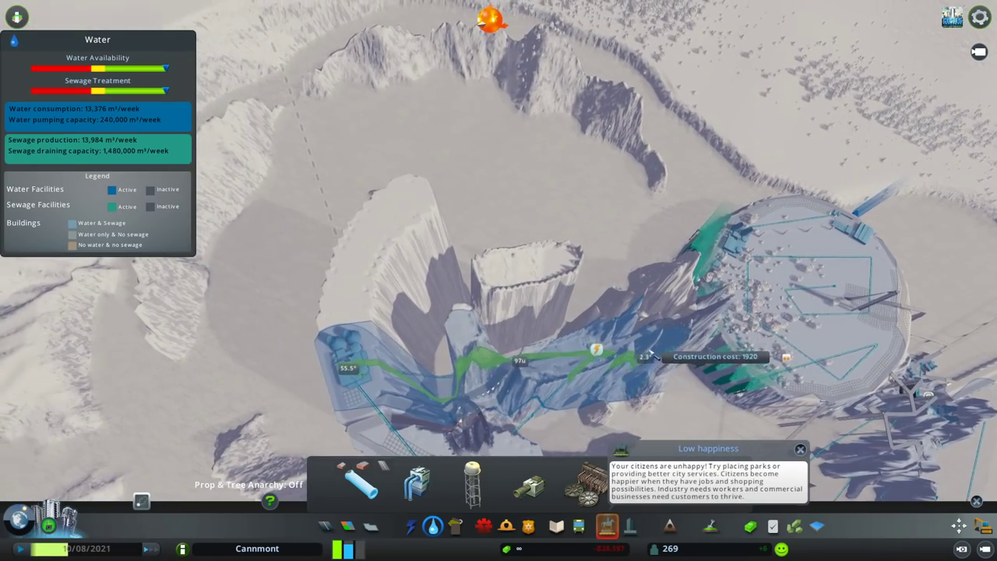
Step: Place the water-based power building in the water by the cliffs and line up its power line
{"action": "left_click", "coordinate": [650, 526]}
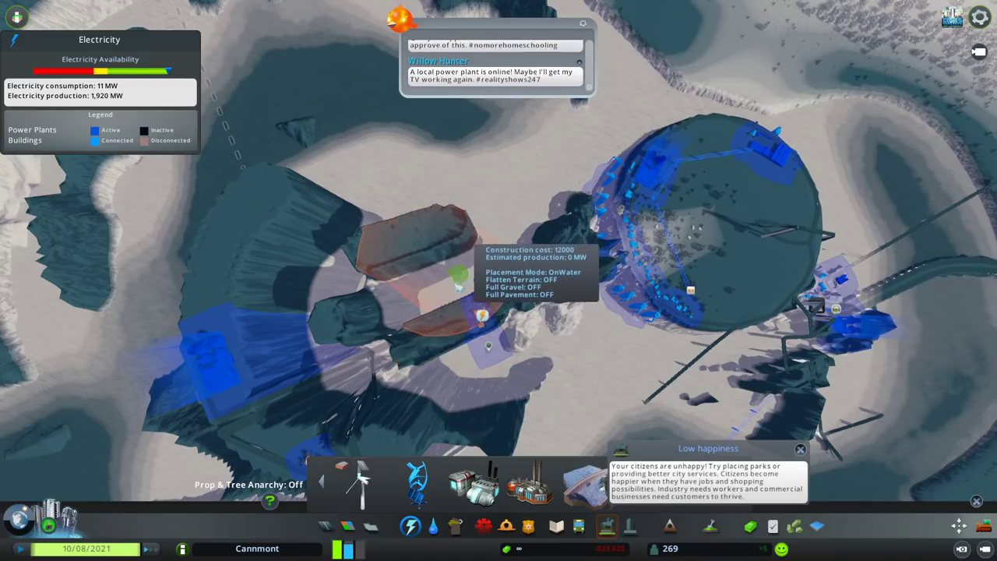
{"action": "key", "text": "q"}
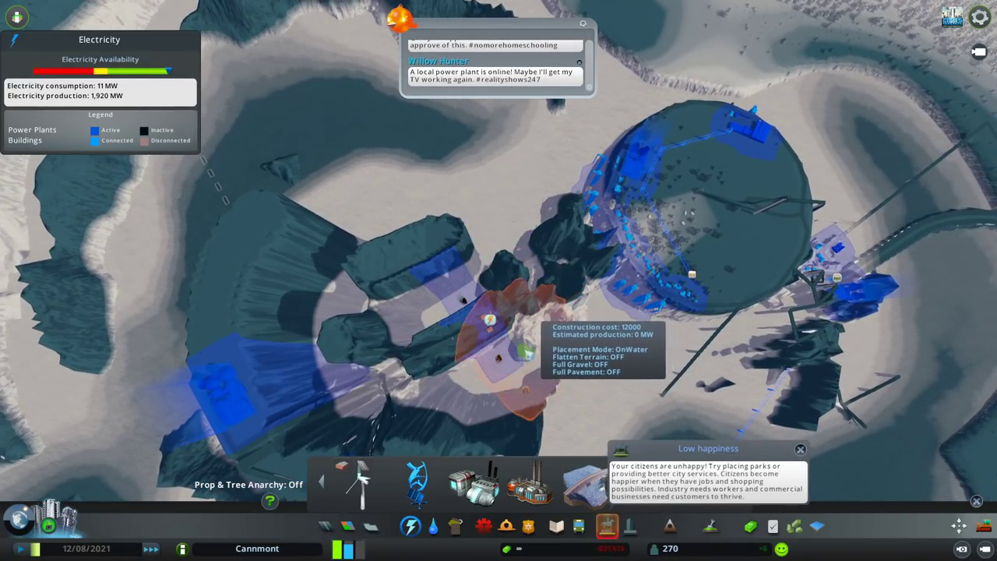
{"action": "key", "text": "q"}
{"action": "left_click", "coordinate": [537, 249]}
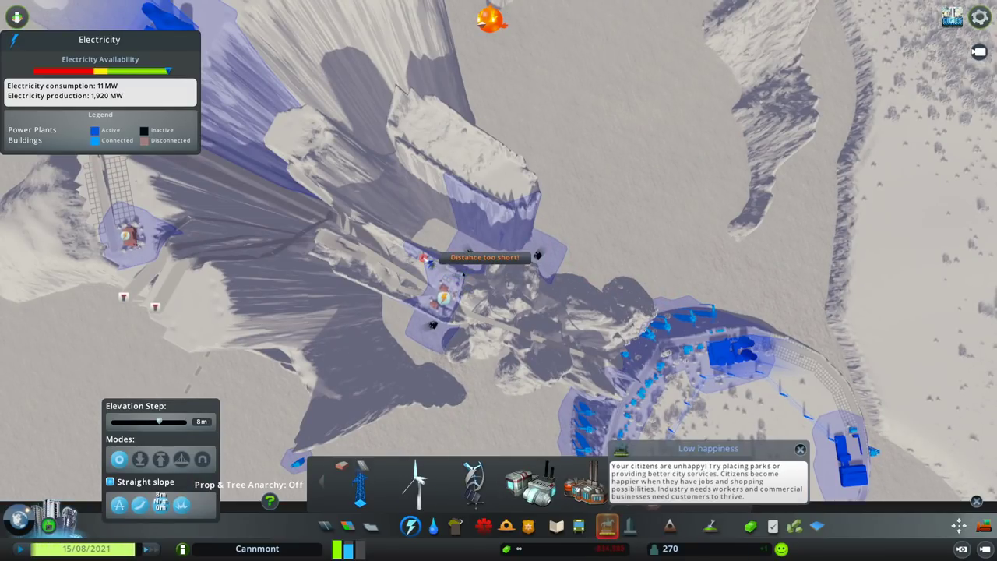
{"action": "right_click", "coordinate": [498, 280]}
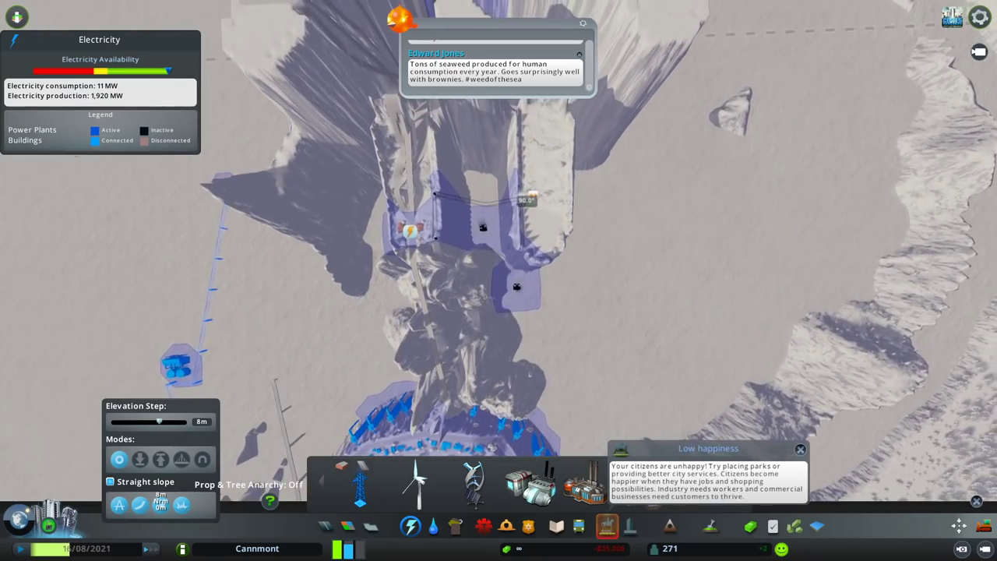
{"action": "right_click", "coordinate": [498, 280]}
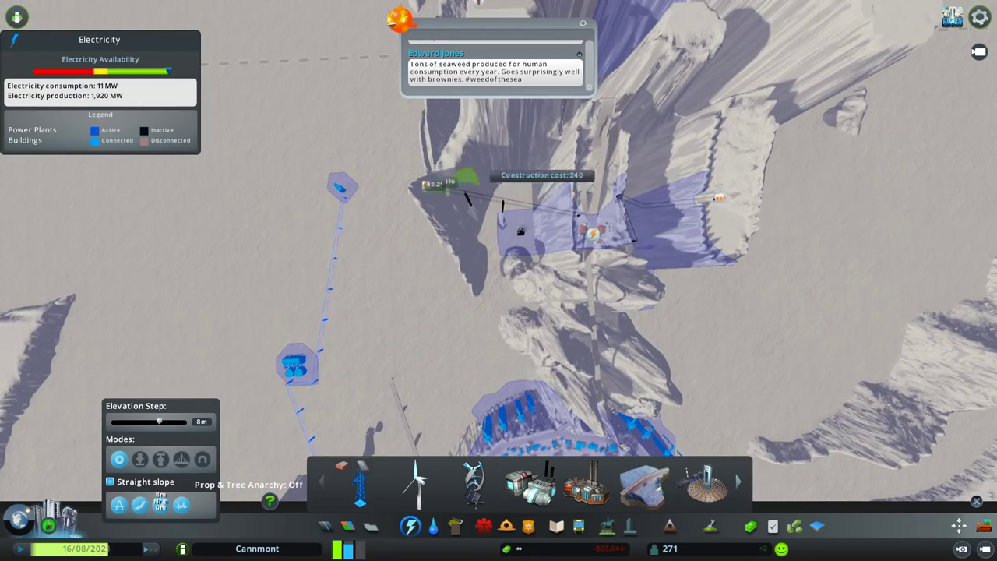
{"action": "scroll", "coordinate": [499, 280], "scroll_direction": "up", "scroll_amount": 8}
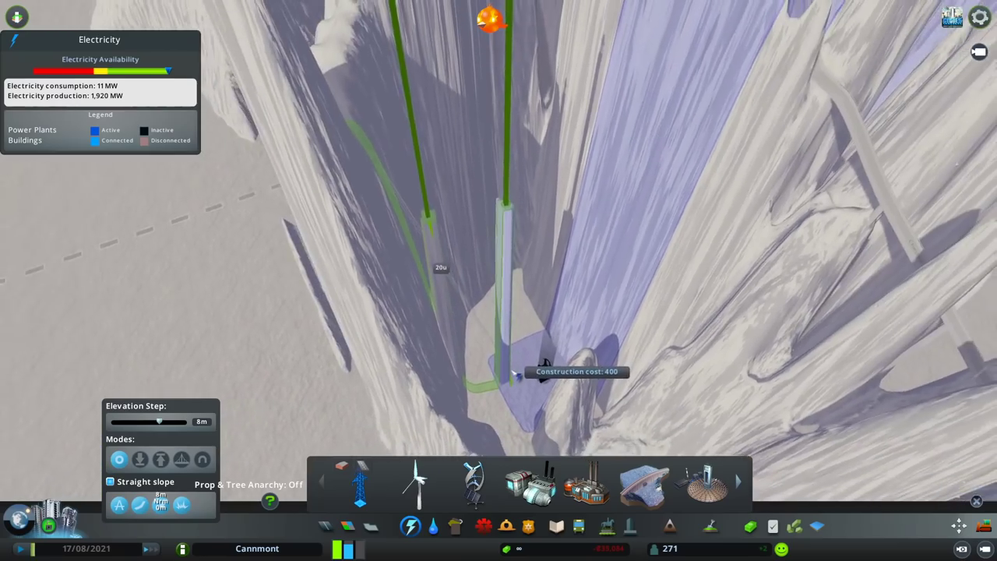
{"action": "scroll", "coordinate": [498, 281], "scroll_direction": "down", "scroll_amount": 5}
{"action": "scroll", "coordinate": [499, 280], "scroll_direction": "up", "scroll_amount": 5}
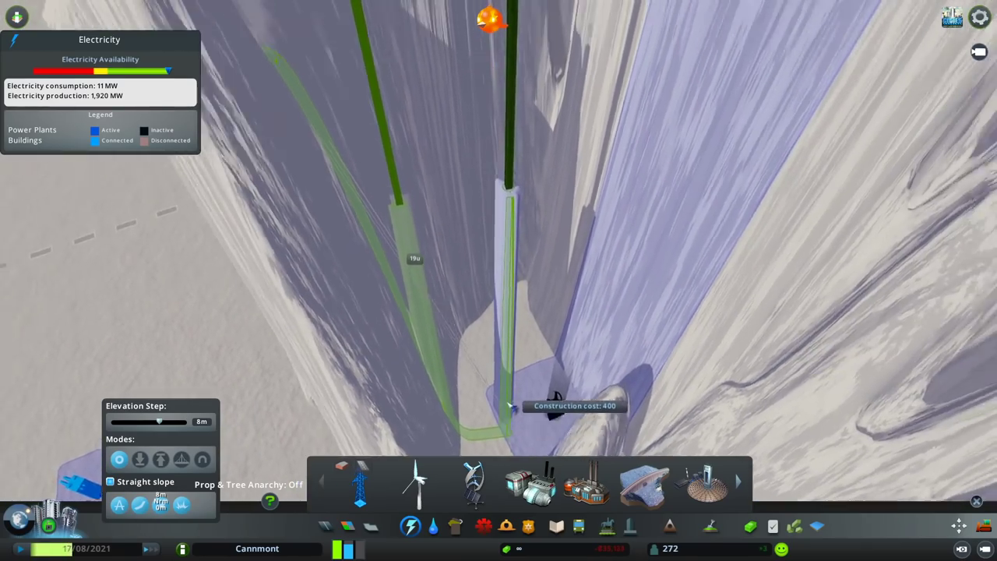
{"action": "scroll", "coordinate": [498, 280], "scroll_direction": "down", "scroll_amount": 4}
{"action": "scroll", "coordinate": [499, 280], "scroll_direction": "up", "scroll_amount": 3}
{"action": "scroll", "coordinate": [425, 146], "scroll_direction": "down", "scroll_amount": 6}
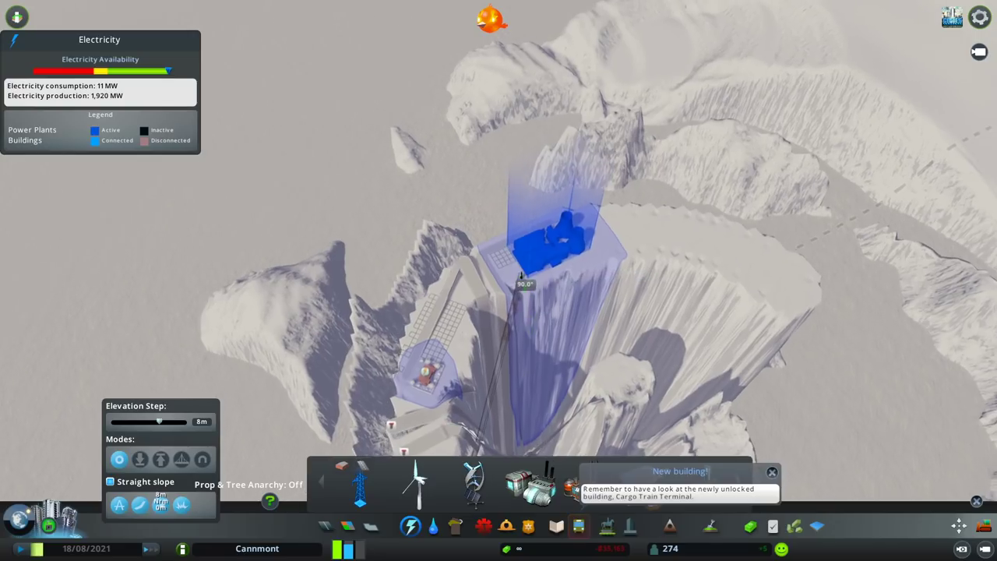
{"action": "scroll", "coordinate": [514, 281], "scroll_direction": "up", "scroll_amount": 6}
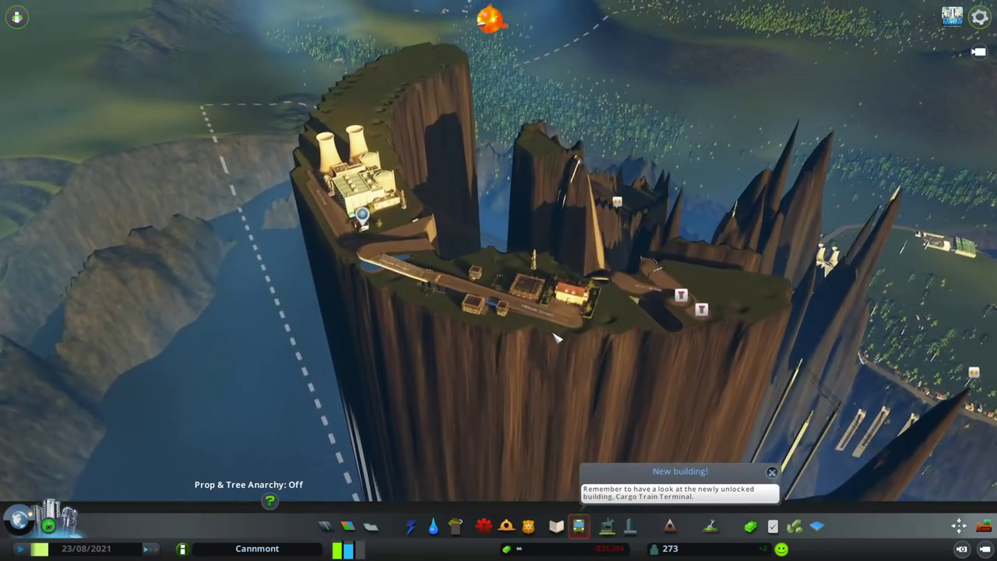
{"action": "scroll", "coordinate": [592, 379], "scroll_direction": "up", "scroll_amount": 5}
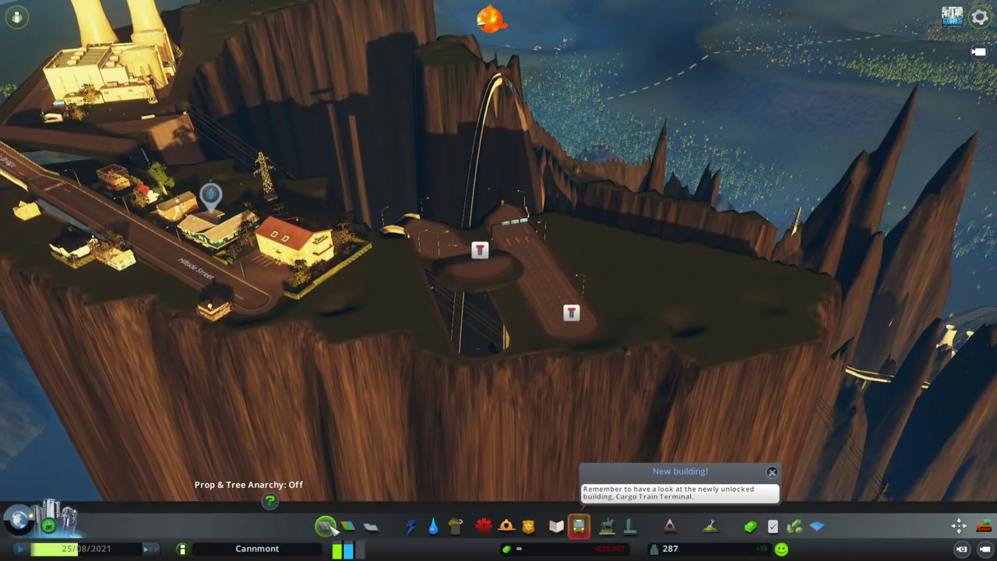
{"action": "left_click", "coordinate": [327, 526]}
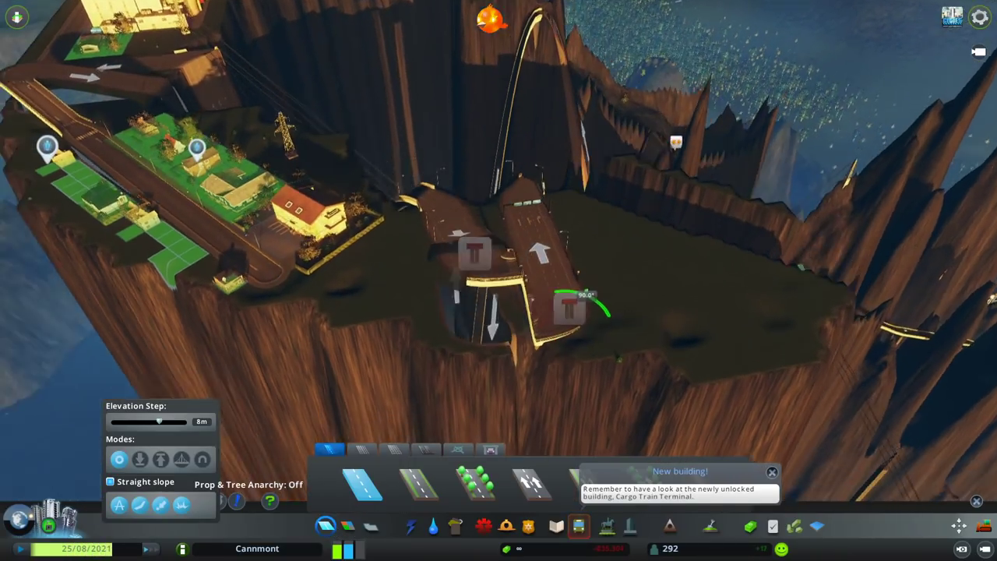
{"action": "scroll", "coordinate": [576, 320], "scroll_direction": "up", "scroll_amount": 4}
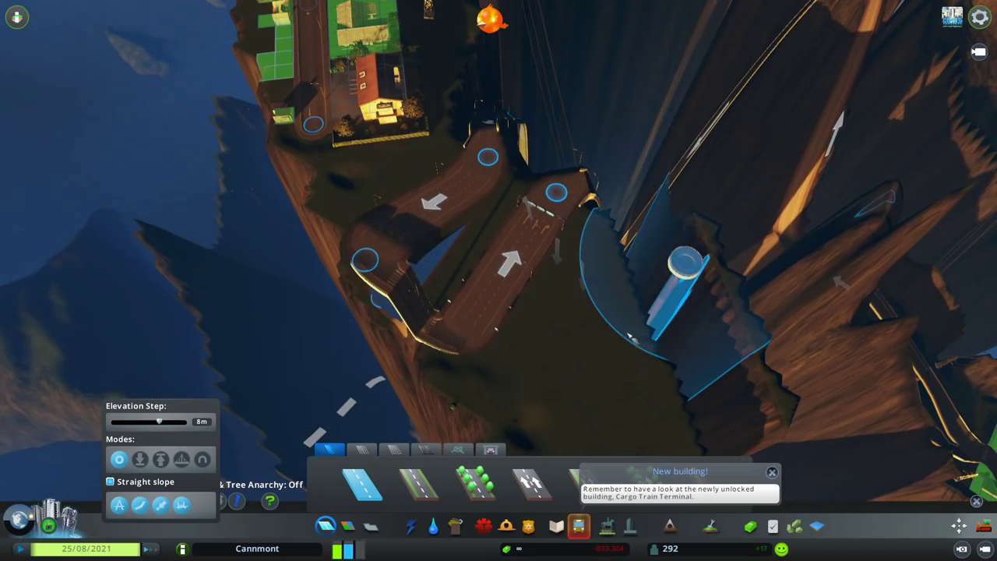
{"action": "scroll", "coordinate": [545, 304], "scroll_direction": "up", "scroll_amount": 5}
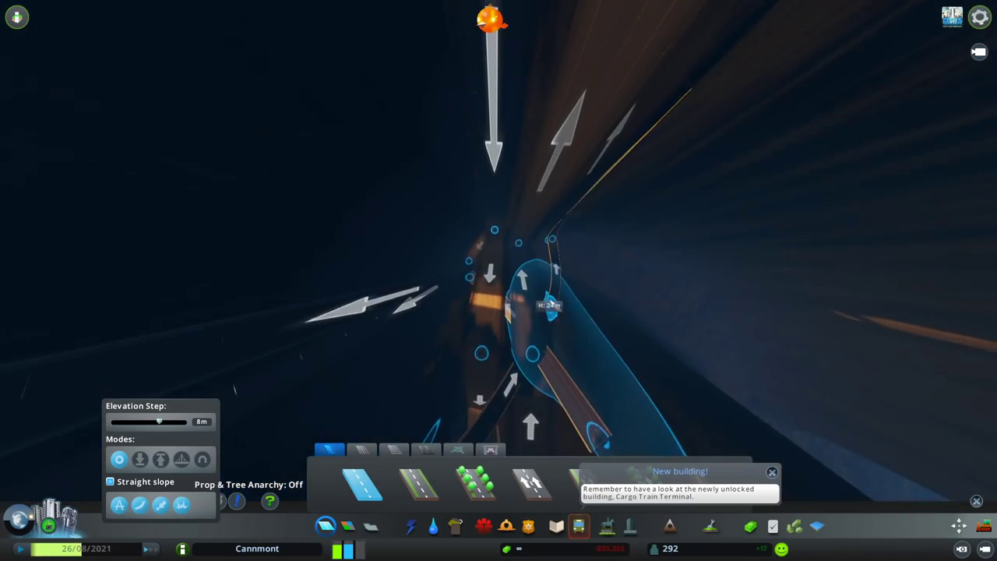
{"action": "scroll", "coordinate": [549, 306], "scroll_direction": "down", "scroll_amount": 5}
{"action": "scroll", "coordinate": [592, 289], "scroll_direction": "down", "scroll_amount": 3}
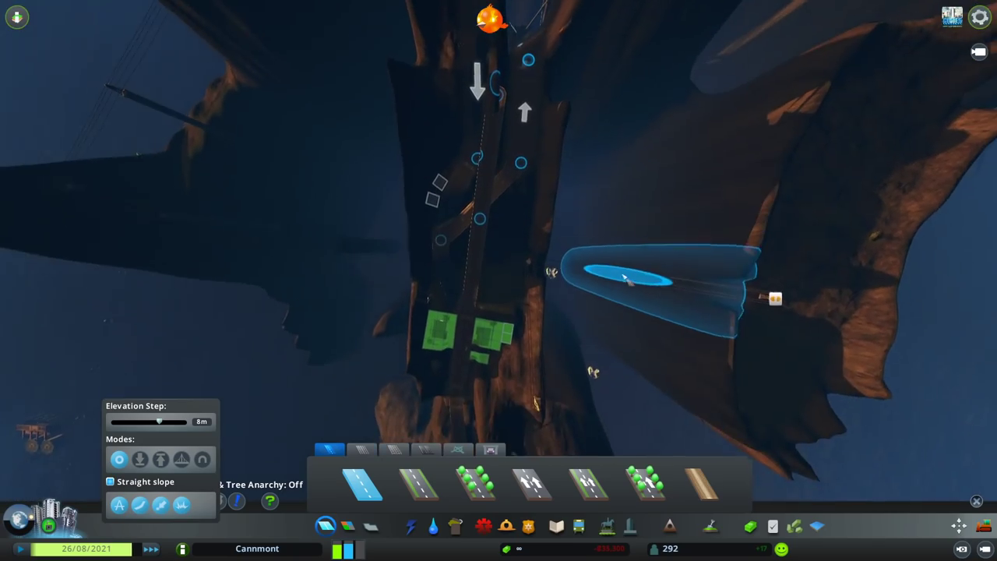
{"action": "scroll", "coordinate": [624, 276], "scroll_direction": "up", "scroll_amount": 6}
{"action": "scroll", "coordinate": [625, 277], "scroll_direction": "up", "scroll_amount": 3}
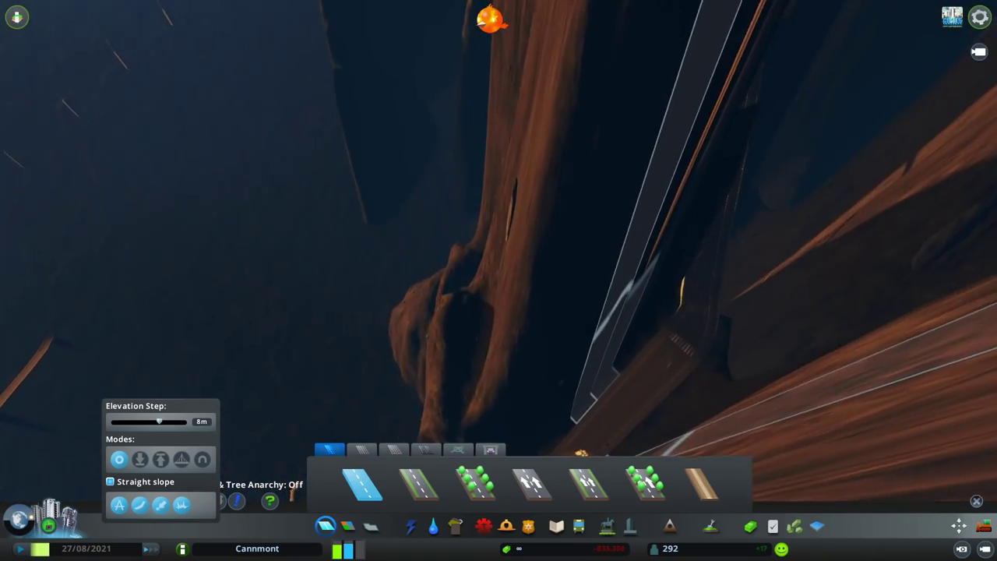
{"action": "scroll", "coordinate": [615, 315], "scroll_direction": "down", "scroll_amount": 6}
{"action": "scroll", "coordinate": [615, 316], "scroll_direction": "down", "scroll_amount": 4}
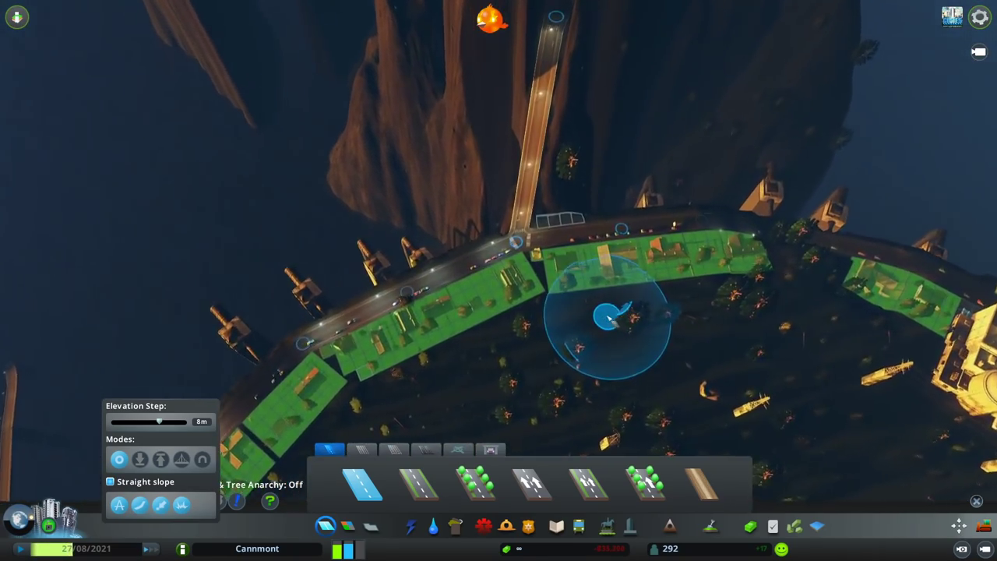
{"action": "middle_click", "coordinate": [616, 315]}
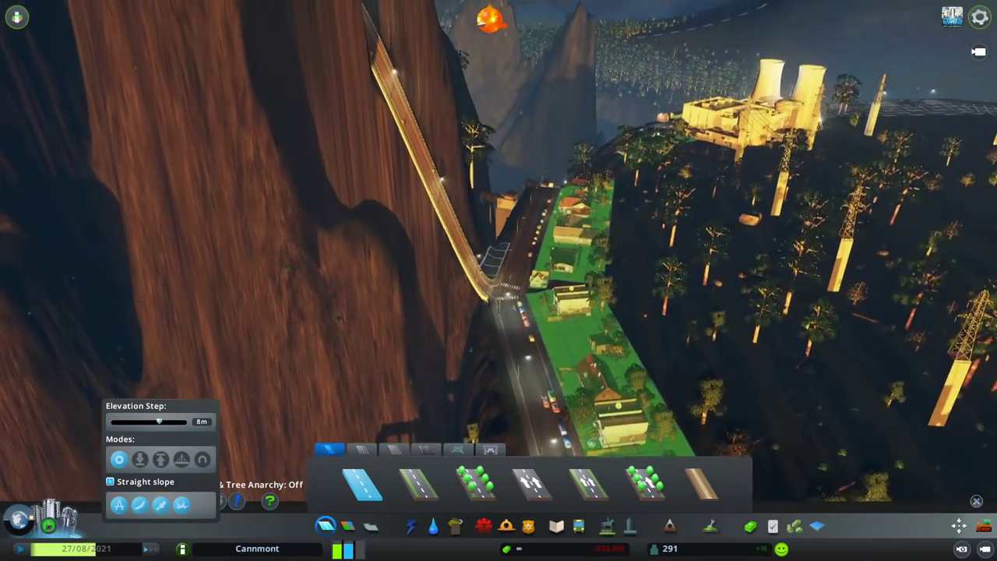
{"action": "mouse_move", "coordinate": [498, 280]}
{"action": "left_mouse_down"}
{"action": "mouse_move", "coordinate": [502, 288]}
{"action": "mouse_move", "coordinate": [545, 233]}
{"action": "left_mouse_up"}
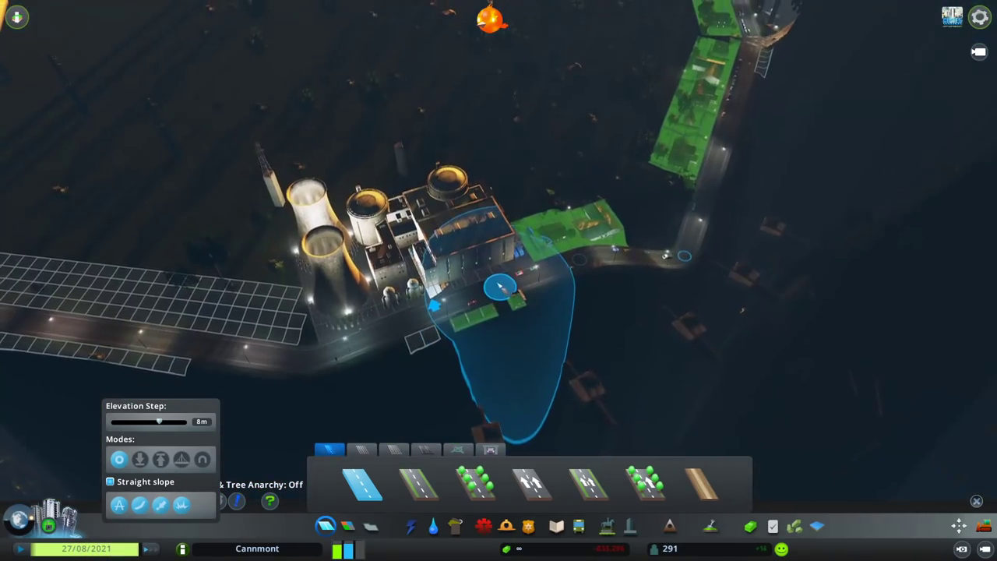
Step: Zone commercial along Howard Ward Street and residential near Glade Street, cancelling a too-high road
{"action": "left_click", "coordinate": [348, 526]}
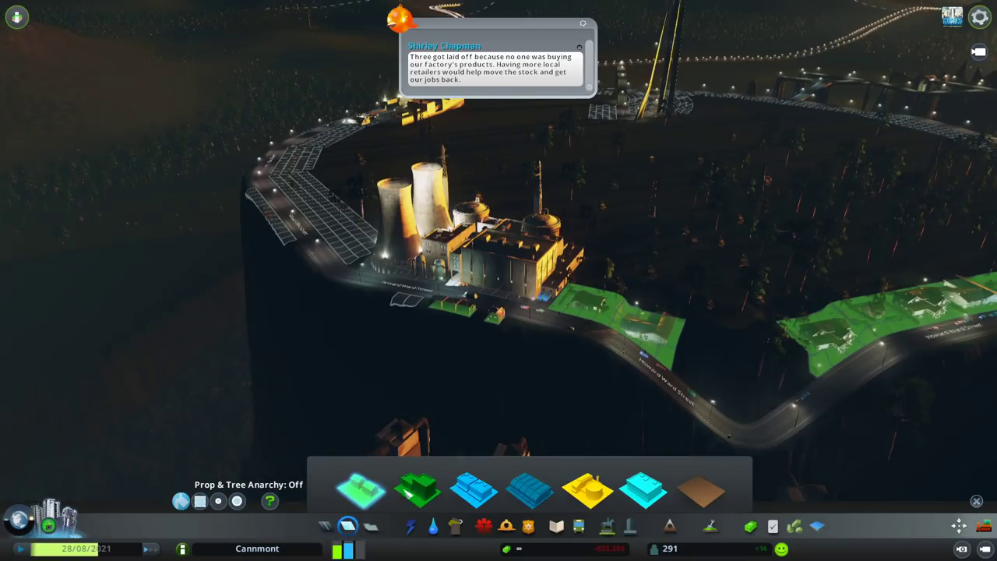
{"action": "scroll", "coordinate": [455, 449], "scroll_direction": "down", "scroll_amount": 3}
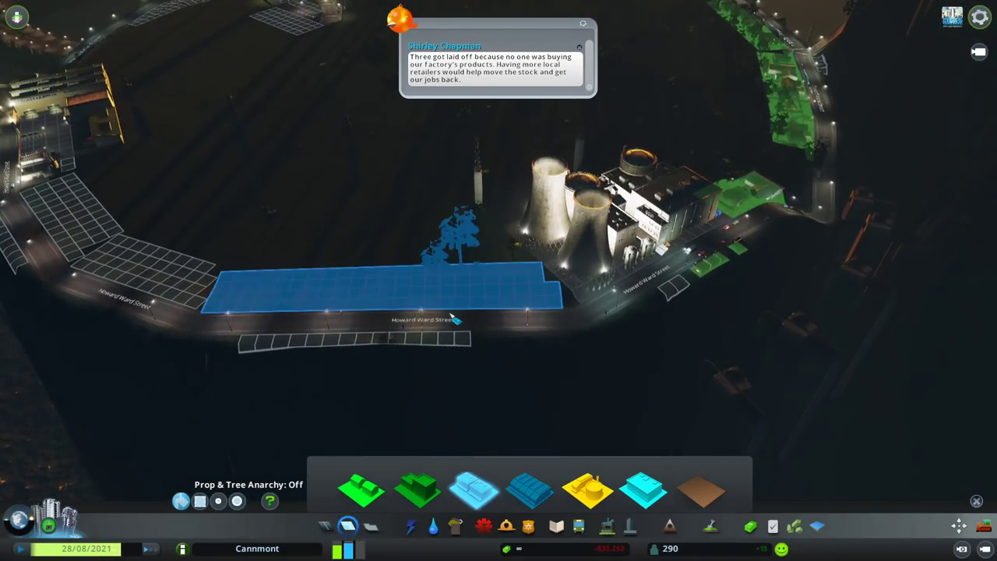
{"action": "left_click", "coordinate": [405, 327]}
{"action": "scroll", "coordinate": [298, 413], "scroll_direction": "up", "scroll_amount": 3}
{"action": "scroll", "coordinate": [298, 413], "scroll_direction": "down", "scroll_amount": 3}
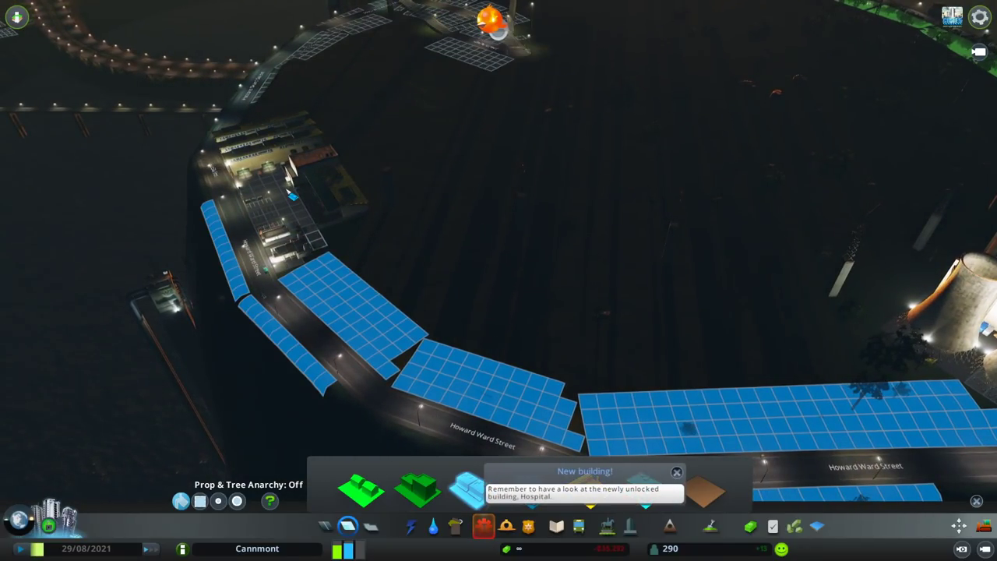
{"action": "scroll", "coordinate": [292, 194], "scroll_direction": "down", "scroll_amount": 4}
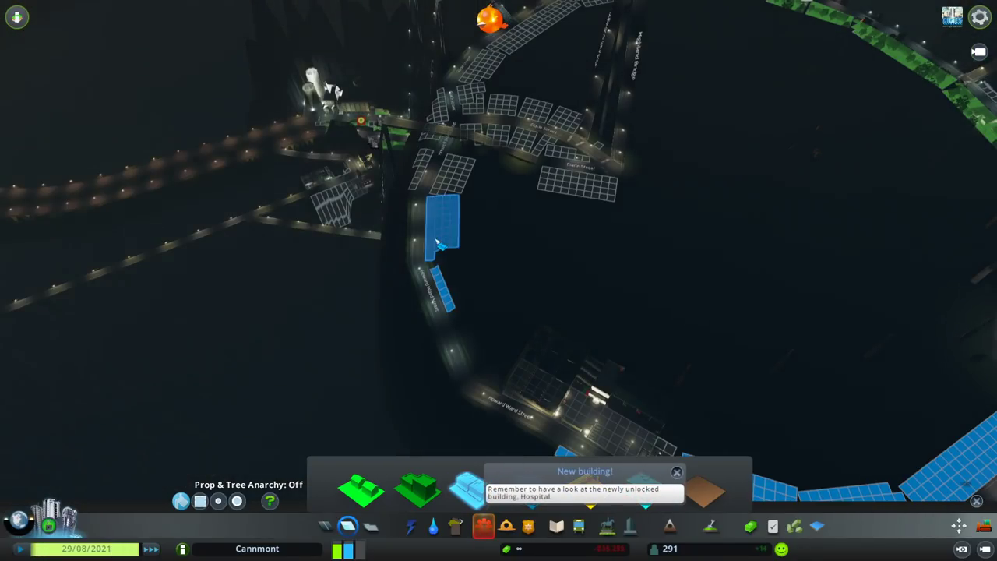
{"action": "key", "text": "w"}
{"action": "key", "text": "s"}
{"action": "left_click", "coordinate": [603, 327]}
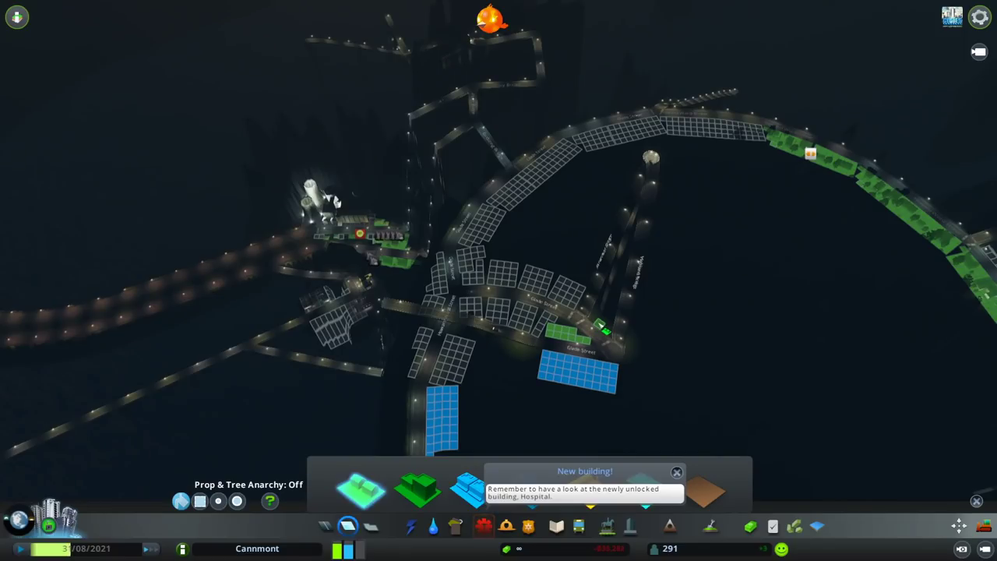
{"action": "scroll", "coordinate": [638, 343], "scroll_direction": "up", "scroll_amount": 3}
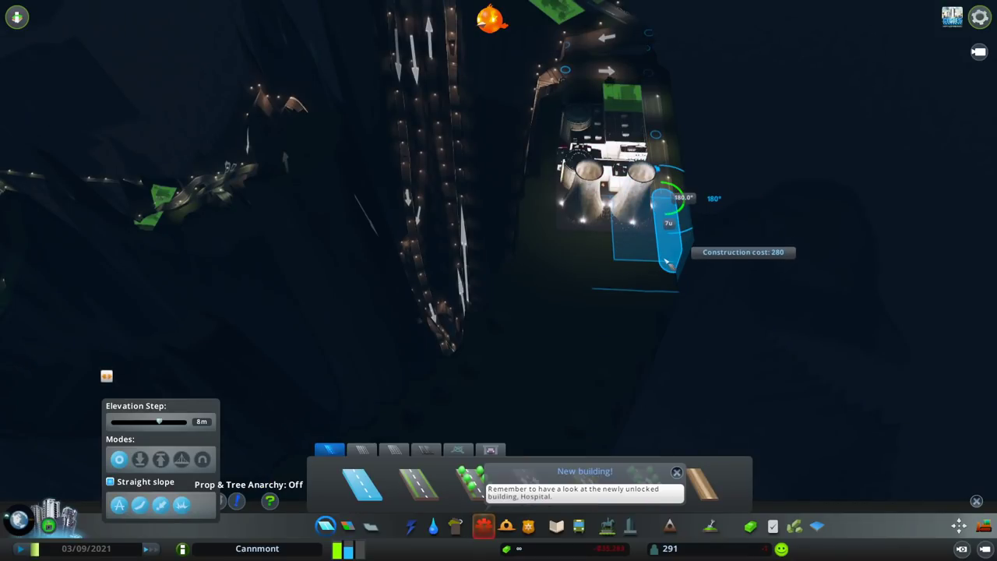
{"action": "scroll", "coordinate": [546, 296], "scroll_direction": "down", "scroll_amount": 5}
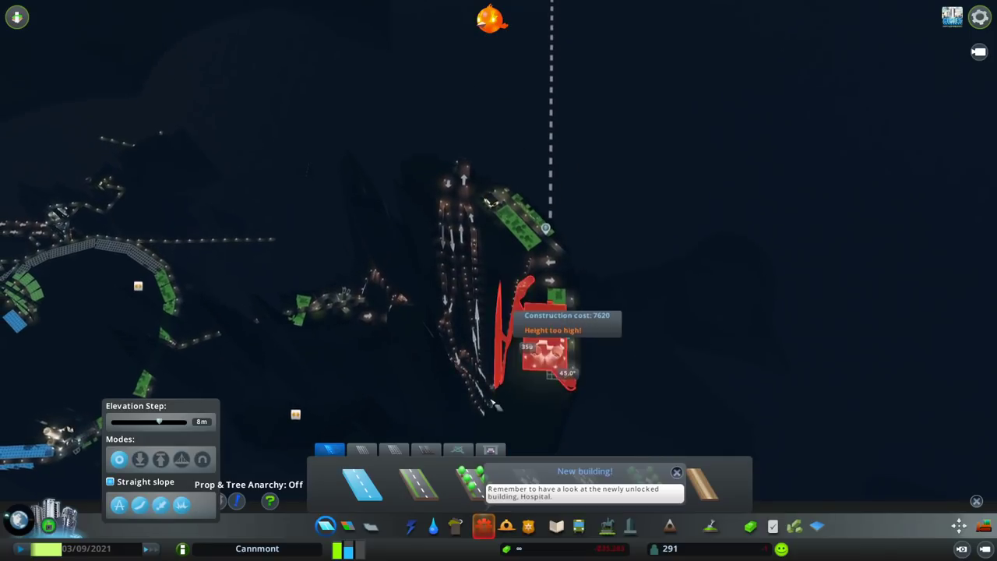
{"action": "scroll", "coordinate": [495, 409], "scroll_direction": "up", "scroll_amount": 5}
{"action": "right_click", "coordinate": [475, 195]}
{"action": "scroll", "coordinate": [475, 195], "scroll_direction": "down", "scroll_amount": 5}
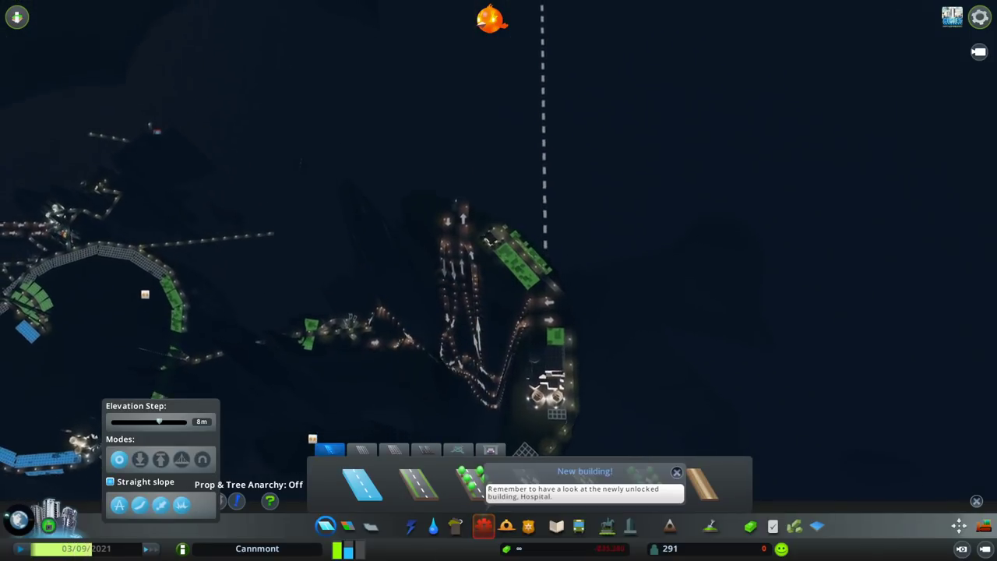
{"action": "scroll", "coordinate": [498, 350], "scroll_direction": "up", "scroll_amount": 5}
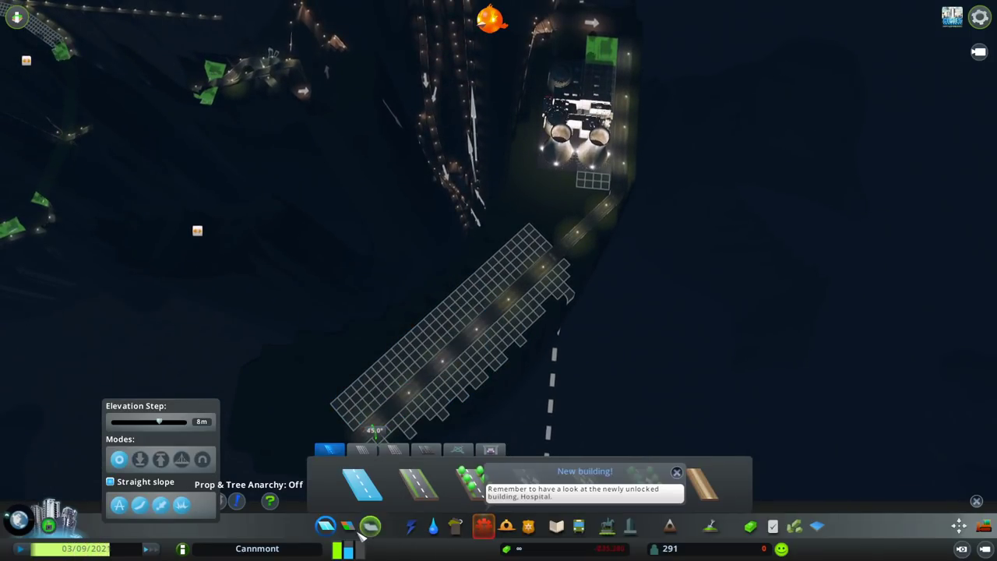
Step: Zone offices along the lower side of Strawberry Street
{"action": "left_click", "coordinate": [349, 526]}
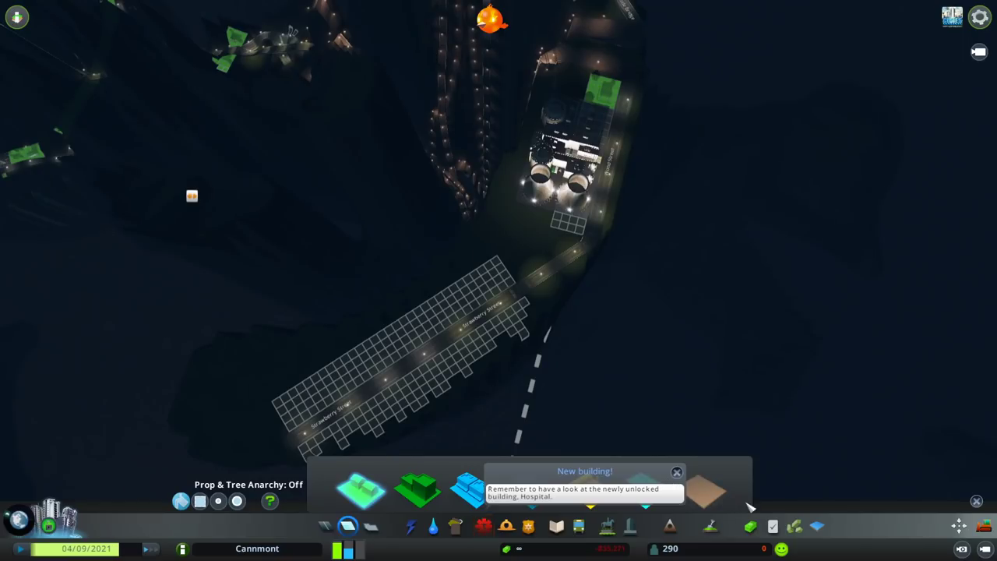
{"action": "left_click", "coordinate": [676, 474]}
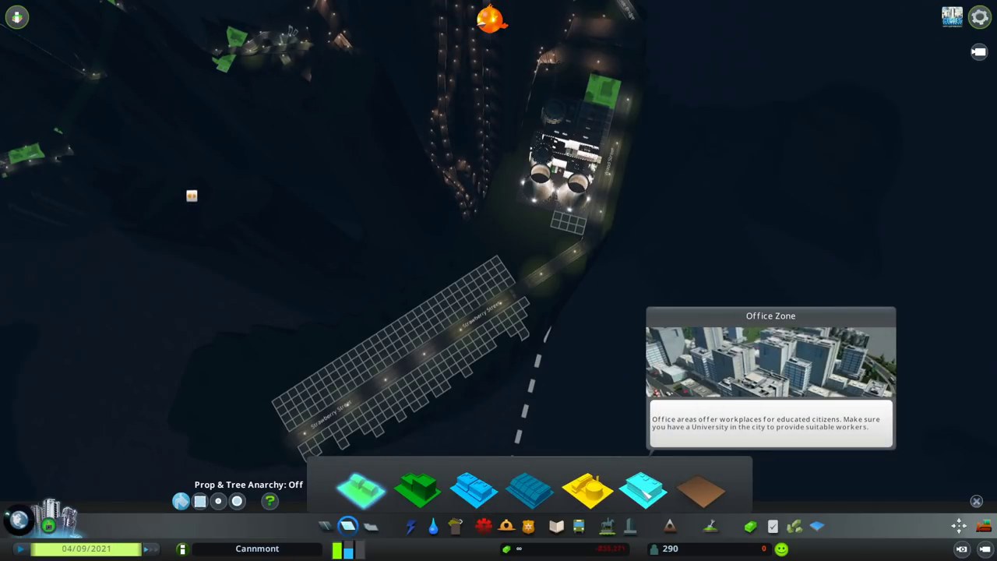
{"action": "left_click_drag", "start_coordinate": [510, 319], "coordinate": [315, 441]}
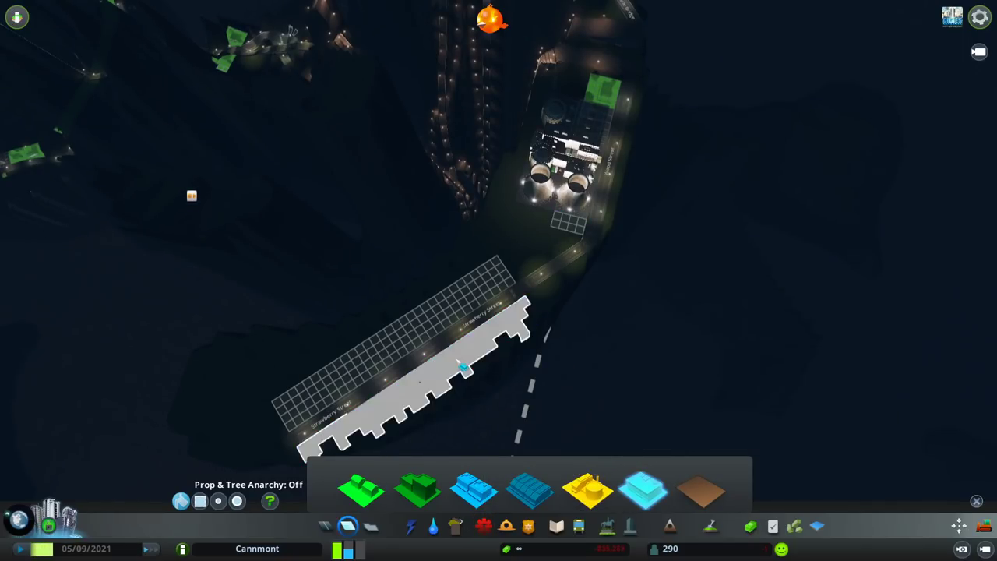
Step: Fill the upper side of Strawberry Street with industrial zoning
{"action": "left_click", "coordinate": [588, 487]}
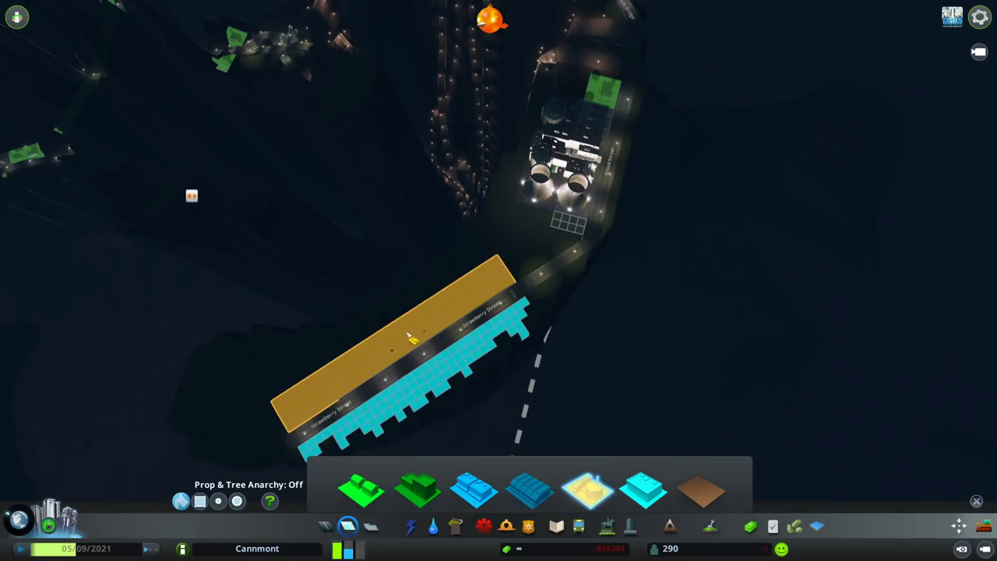
{"action": "left_click", "coordinate": [411, 336]}
{"action": "left_click", "coordinate": [410, 527]}
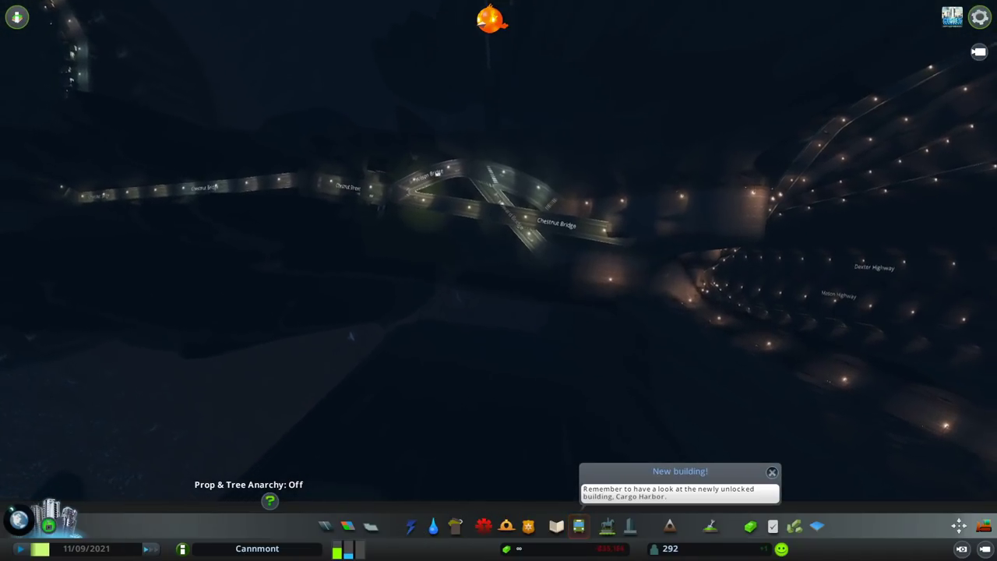
{"action": "left_click", "coordinate": [467, 171]}
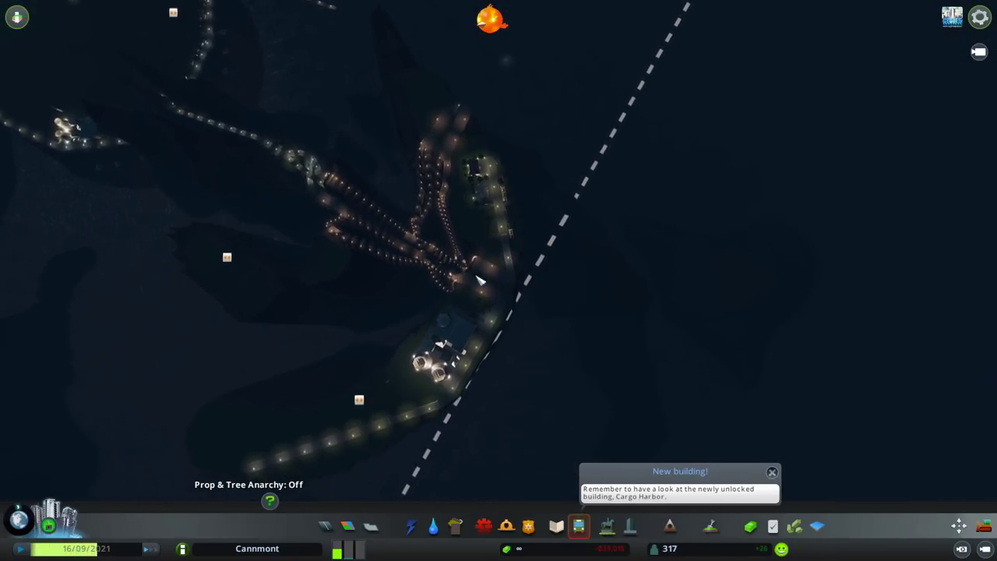
{"action": "scroll", "coordinate": [466, 427], "scroll_direction": "up", "scroll_amount": 6}
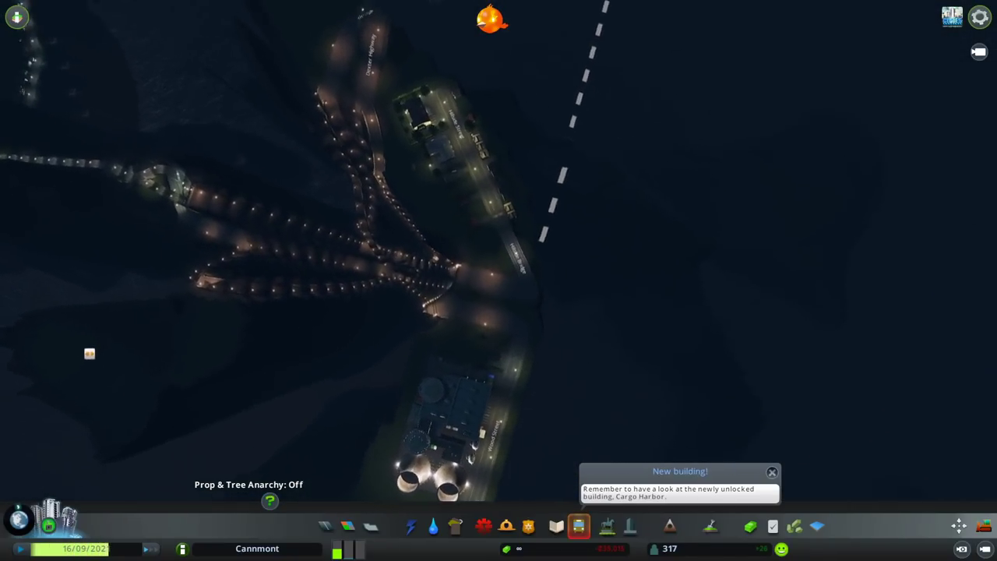
{"action": "scroll", "coordinate": [520, 343], "scroll_direction": "up", "scroll_amount": 4}
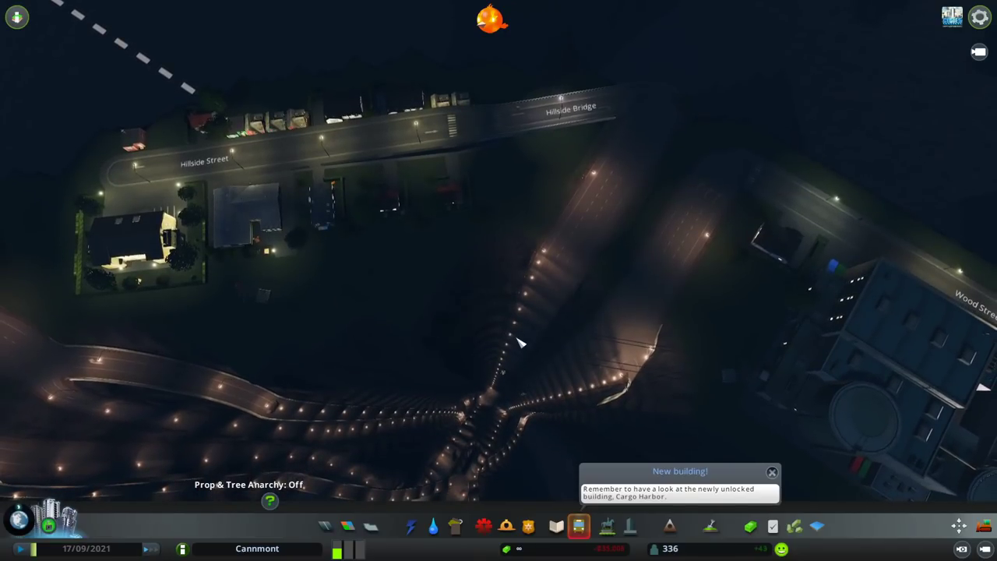
{"action": "scroll", "coordinate": [539, 362], "scroll_direction": "up", "scroll_amount": 5}
{"action": "scroll", "coordinate": [514, 375], "scroll_direction": "up", "scroll_amount": 5}
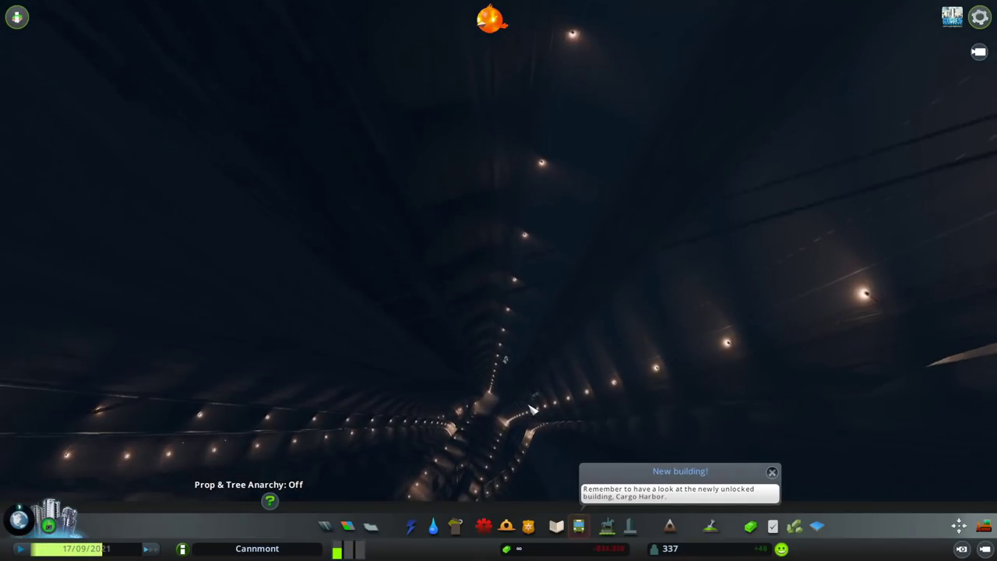
{"action": "scroll", "coordinate": [514, 375], "scroll_direction": "up", "scroll_amount": 3}
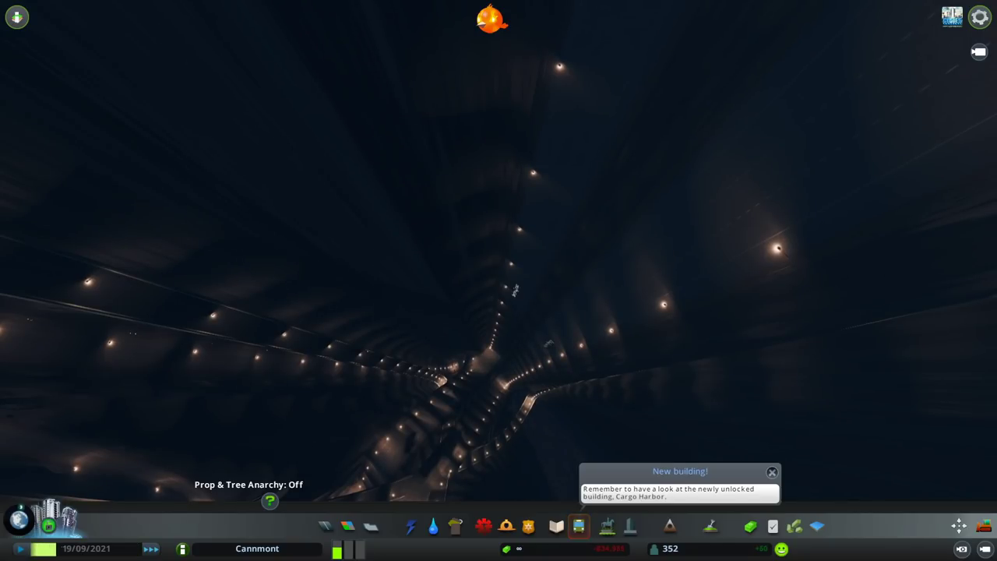
{"action": "left_click_drag", "start_coordinate": [514, 290], "coordinate": [492, 306]}
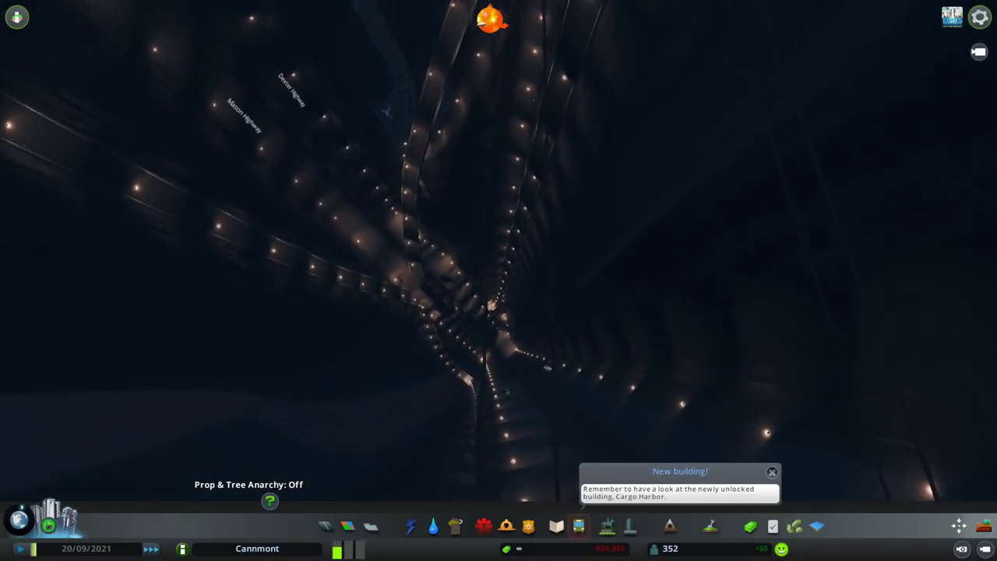
{"action": "scroll", "coordinate": [492, 306], "scroll_direction": "down", "scroll_amount": 5}
{"action": "mouse_move", "coordinate": [499, 280]}
{"action": "left_mouse_down"}
{"action": "mouse_move", "coordinate": [468, 296]}
{"action": "mouse_move", "coordinate": [523, 295]}
{"action": "left_mouse_up"}
{"action": "scroll", "coordinate": [498, 280], "scroll_direction": "down", "scroll_amount": 3}
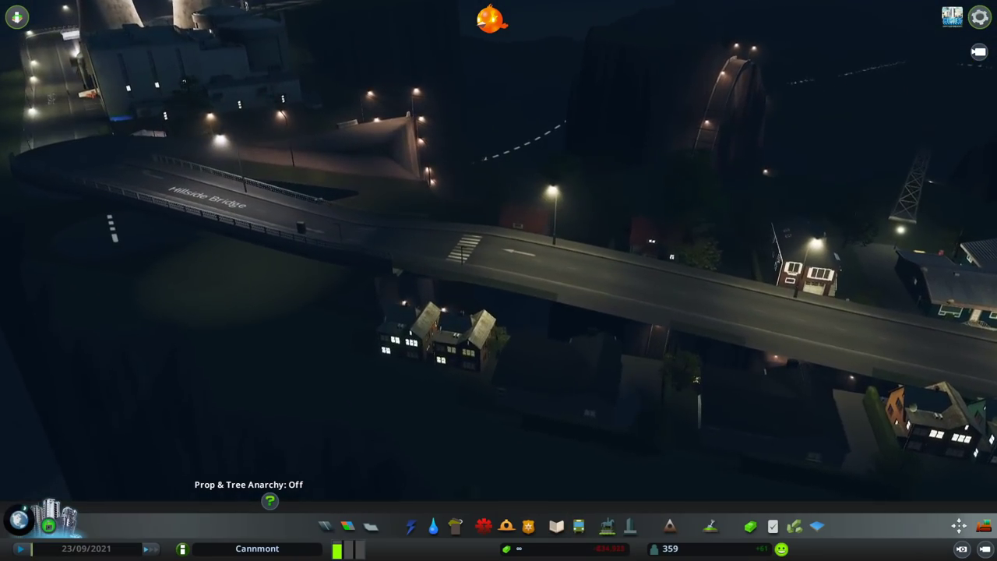
{"action": "scroll", "coordinate": [498, 280], "scroll_direction": "up", "scroll_amount": 6}
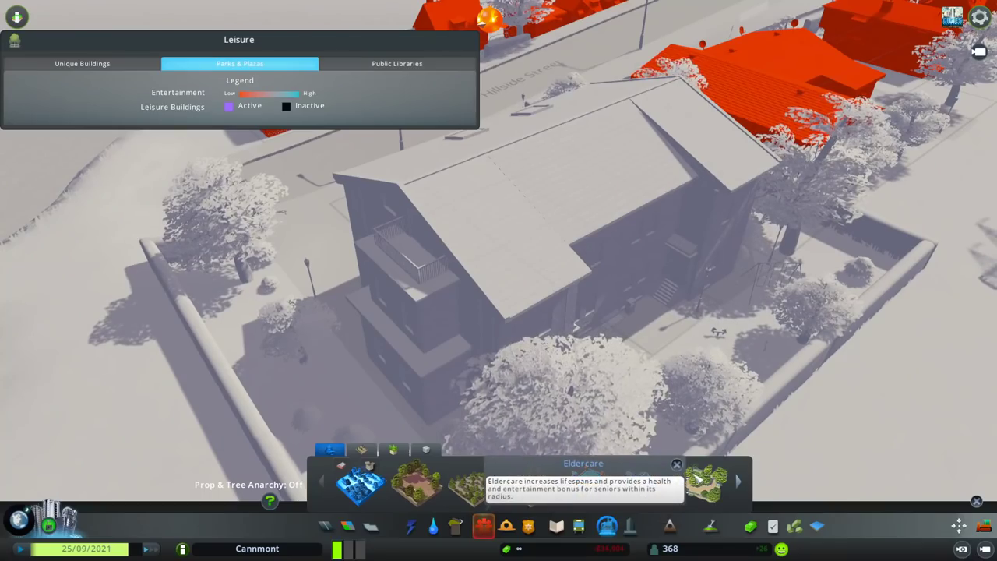
Step: Place a park beside the clifftop power plant
{"action": "left_click", "coordinate": [588, 483]}
{"action": "scroll", "coordinate": [546, 273], "scroll_direction": "down", "scroll_amount": 5}
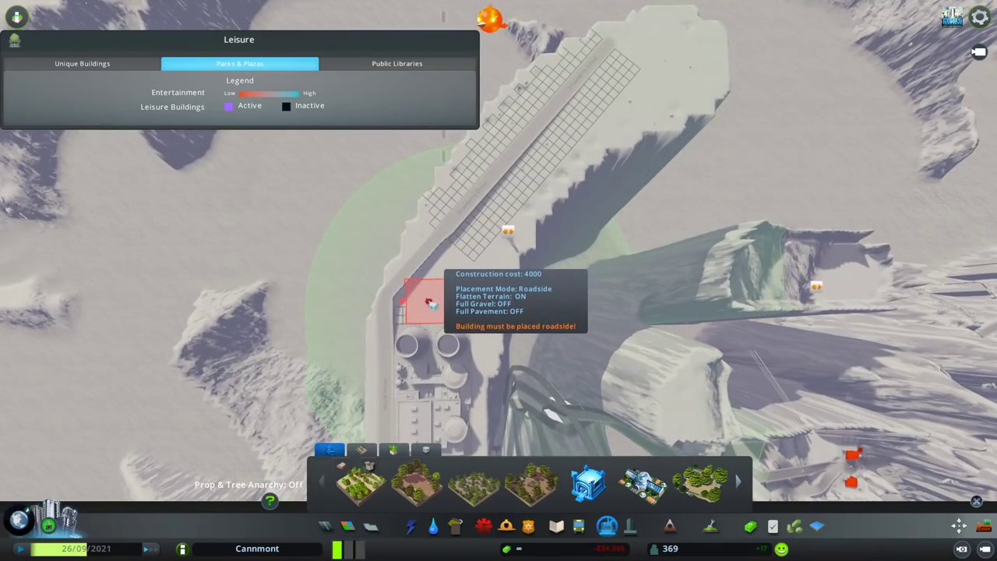
{"action": "key", "text": "q"}
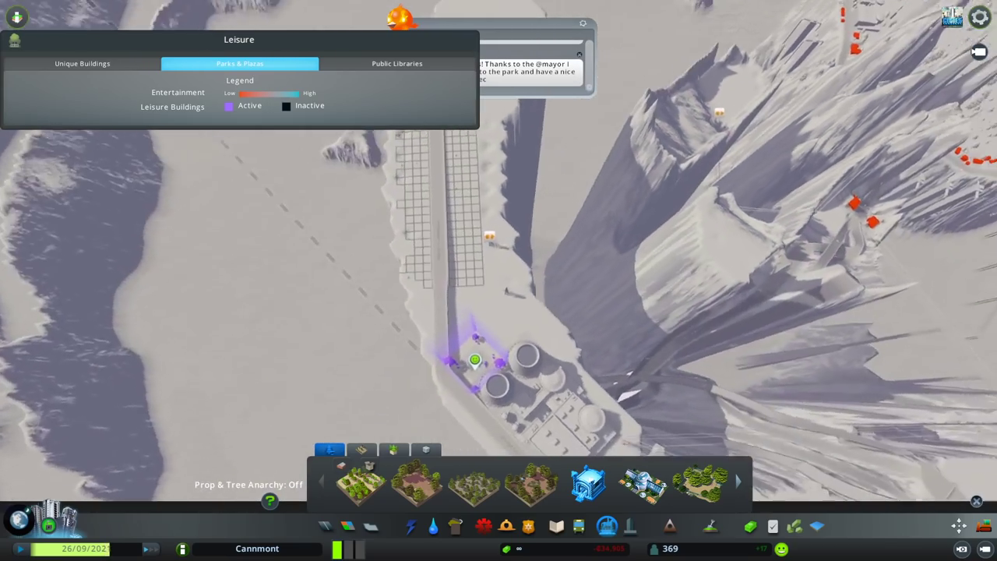
{"action": "key", "text": "q"}
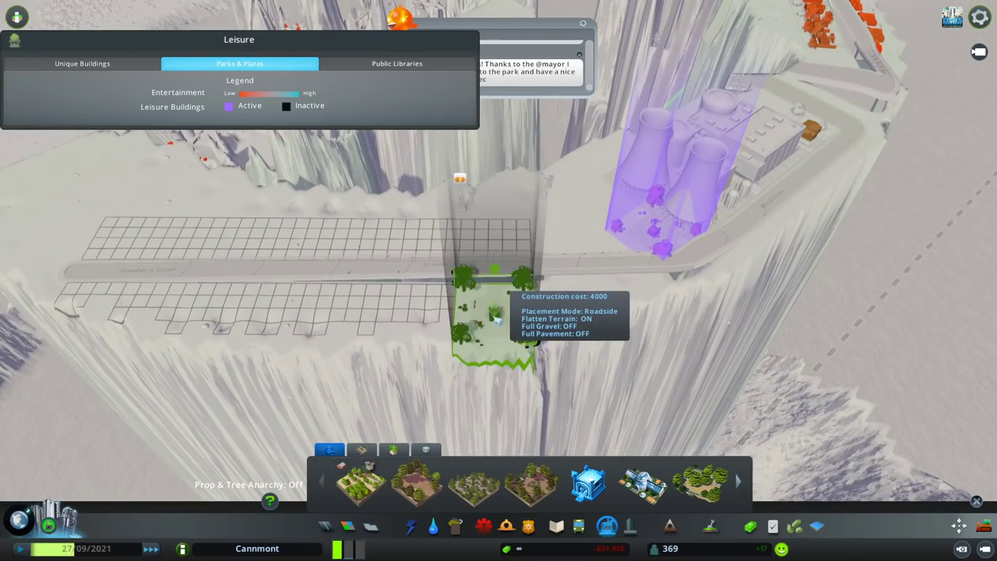
{"action": "left_click", "coordinate": [495, 317]}
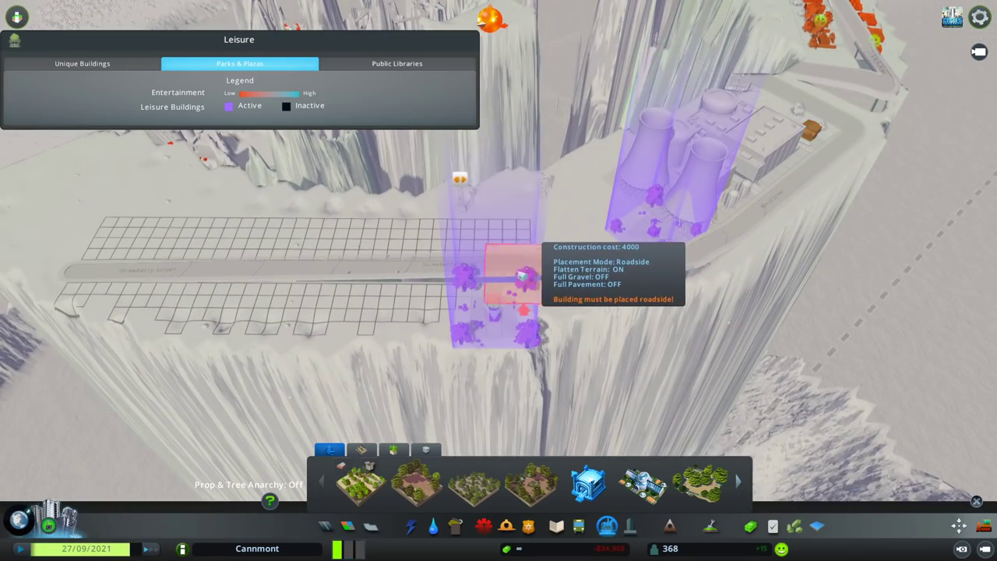
Step: Place a second park by the road, then pick an eldercare home from Healthcare
{"action": "key", "text": "q"}
{"action": "left_click", "coordinate": [360, 484]}
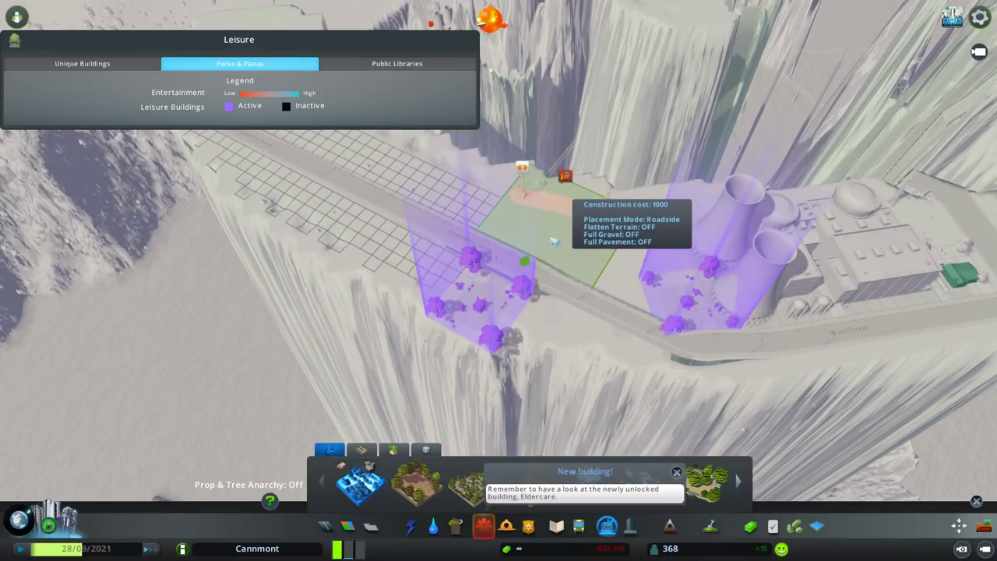
{"action": "left_click", "coordinate": [564, 243]}
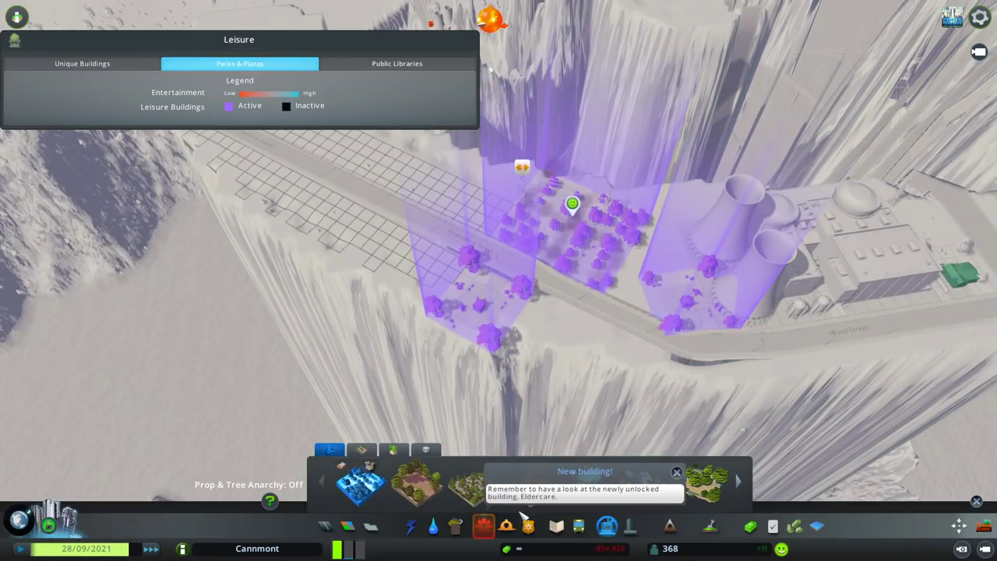
{"action": "left_click", "coordinate": [483, 526]}
{"action": "left_click", "coordinate": [473, 484]}
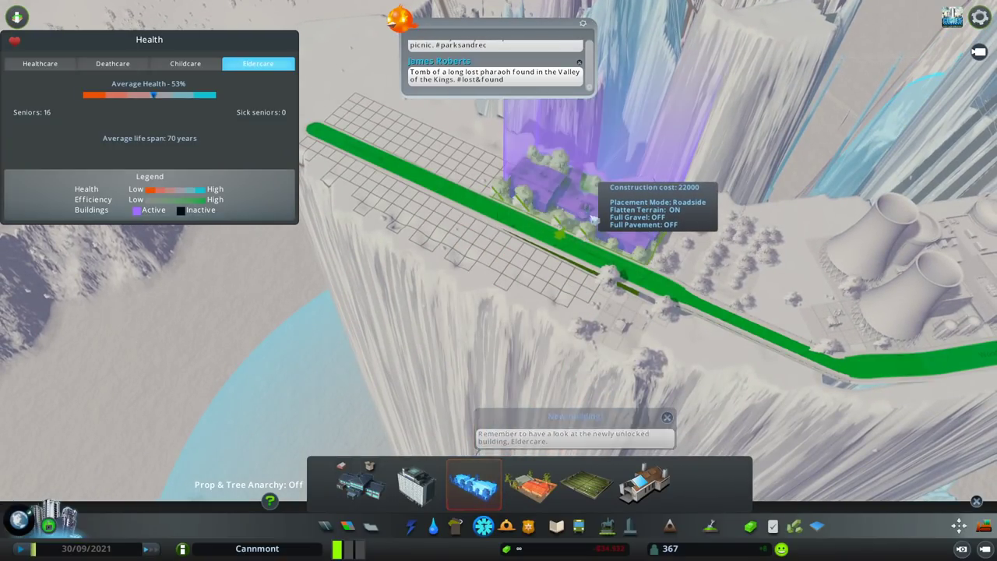
Step: Place the eldercare building beside the road and cancel the child health center placement
{"action": "left_click", "coordinate": [583, 208]}
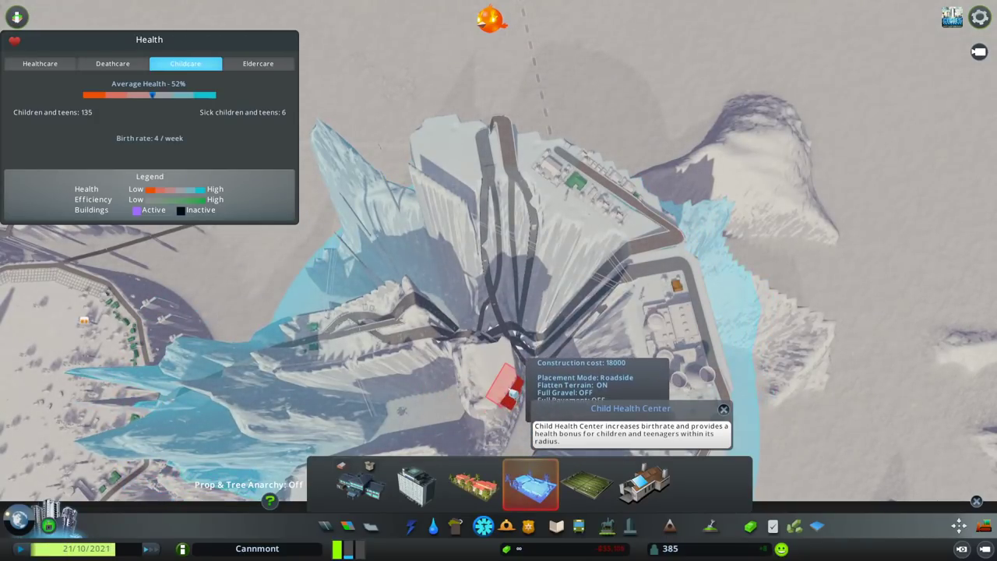
{"action": "key", "text": "Escape"}
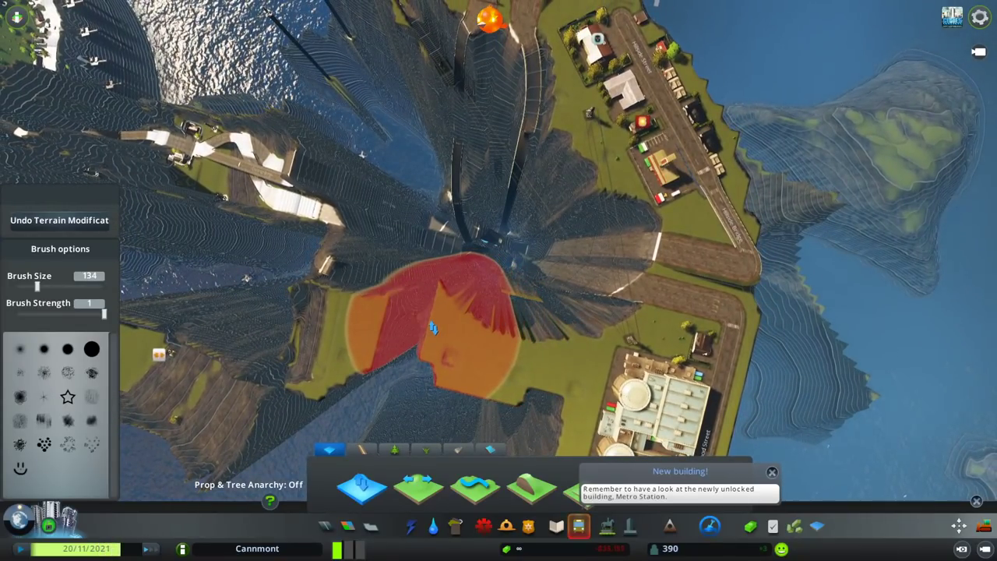
{"action": "scroll", "coordinate": [440, 324], "scroll_direction": "down", "scroll_amount": 5}
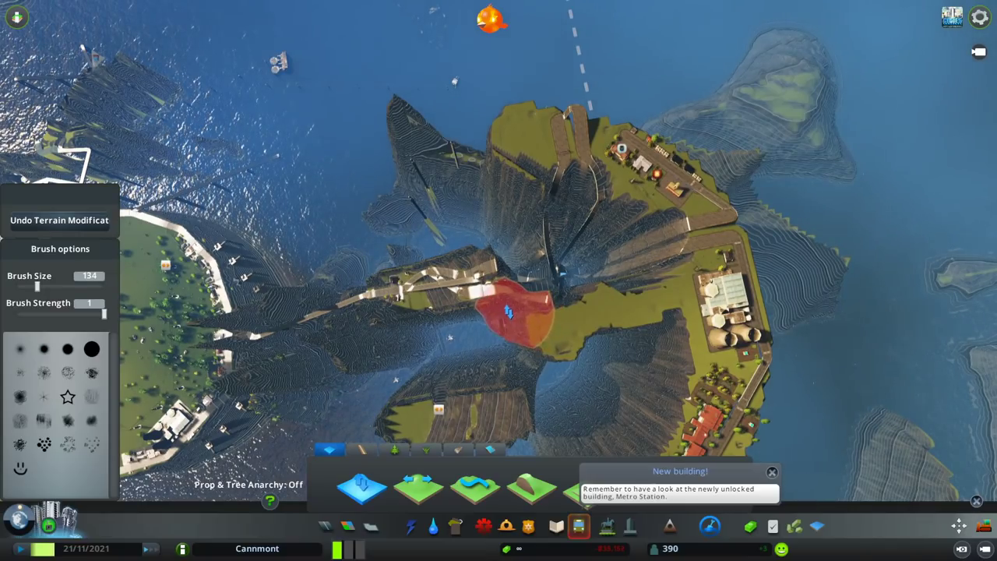
{"action": "scroll", "coordinate": [514, 310], "scroll_direction": "up", "scroll_amount": 5}
{"action": "scroll", "coordinate": [513, 311], "scroll_direction": "up", "scroll_amount": 5}
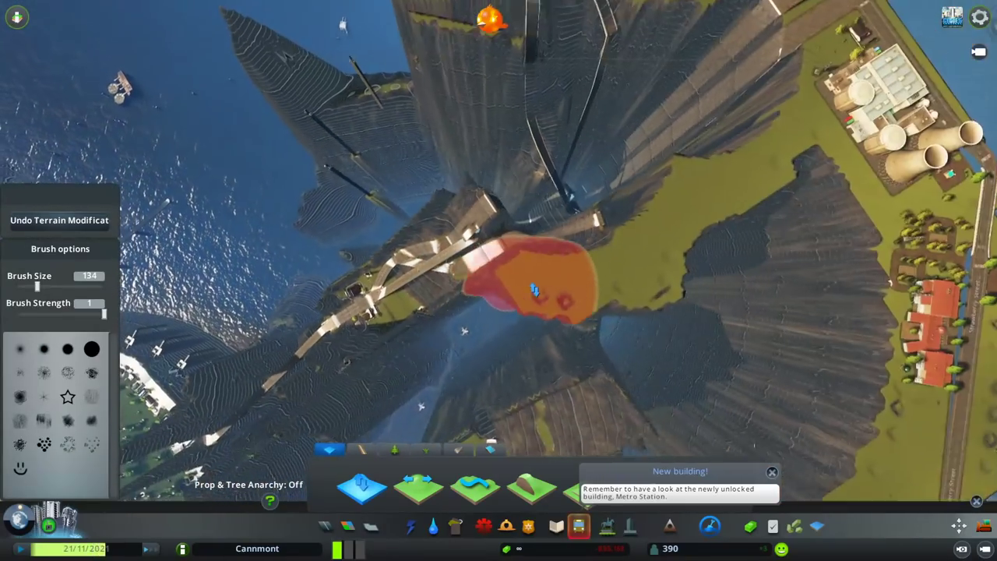
{"action": "scroll", "coordinate": [533, 289], "scroll_direction": "down", "scroll_amount": 1}
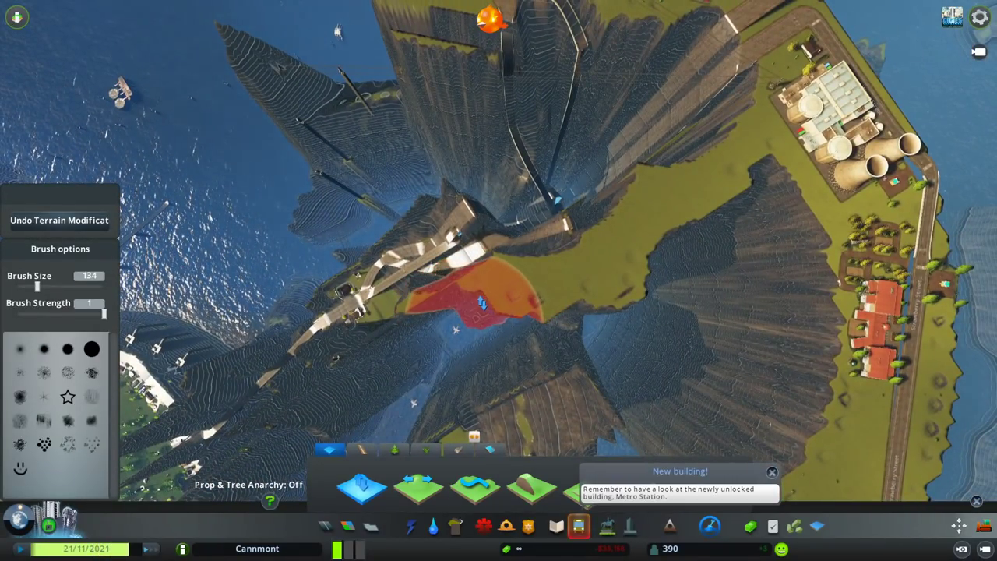
{"action": "scroll", "coordinate": [479, 304], "scroll_direction": "up", "scroll_amount": 5}
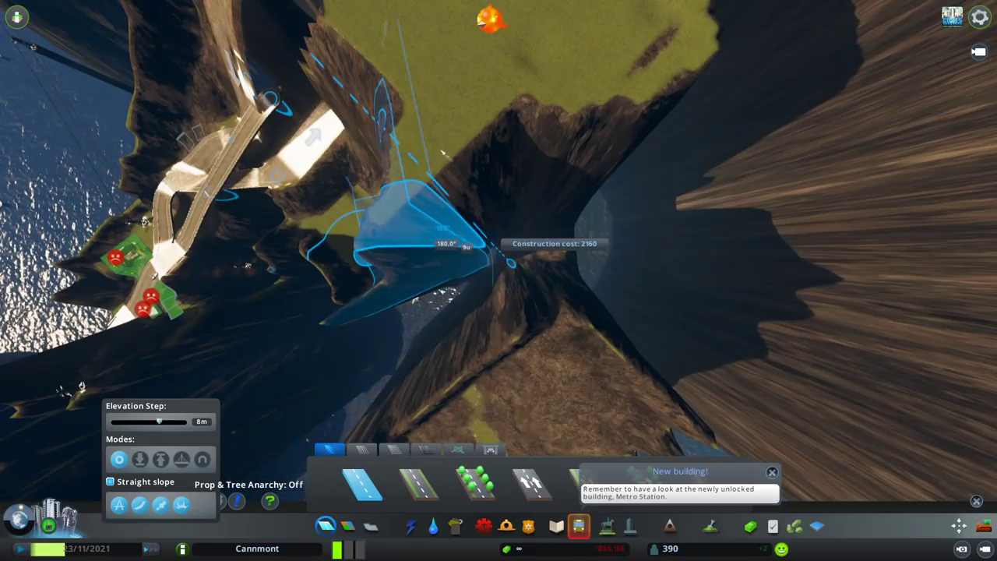
{"action": "scroll", "coordinate": [554, 251], "scroll_direction": "down", "scroll_amount": 3}
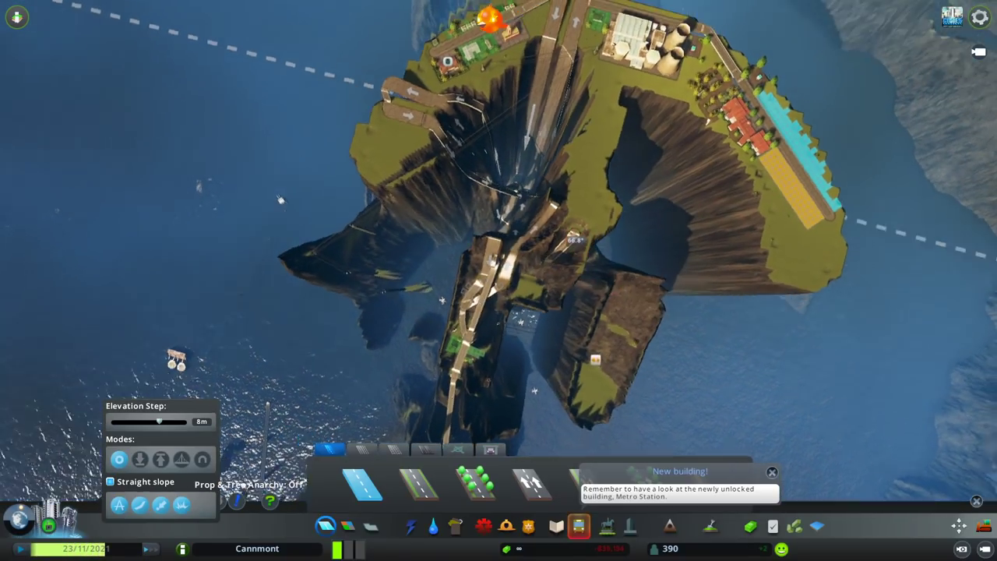
Step: Lay the curved road section from the cliff junction toward the plateau
{"action": "middle_click", "coordinate": [627, 249]}
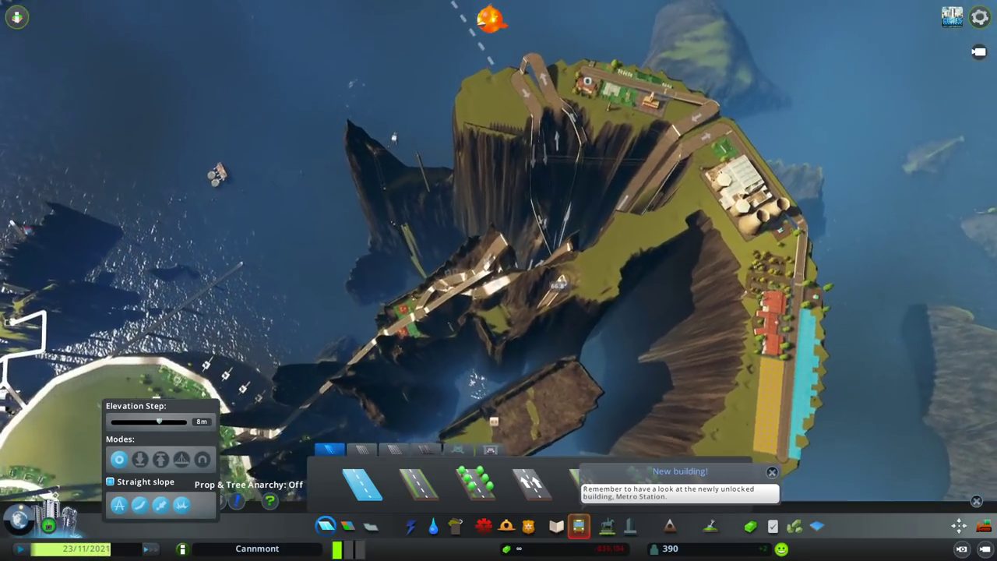
{"action": "scroll", "coordinate": [545, 333], "scroll_direction": "up", "scroll_amount": 5}
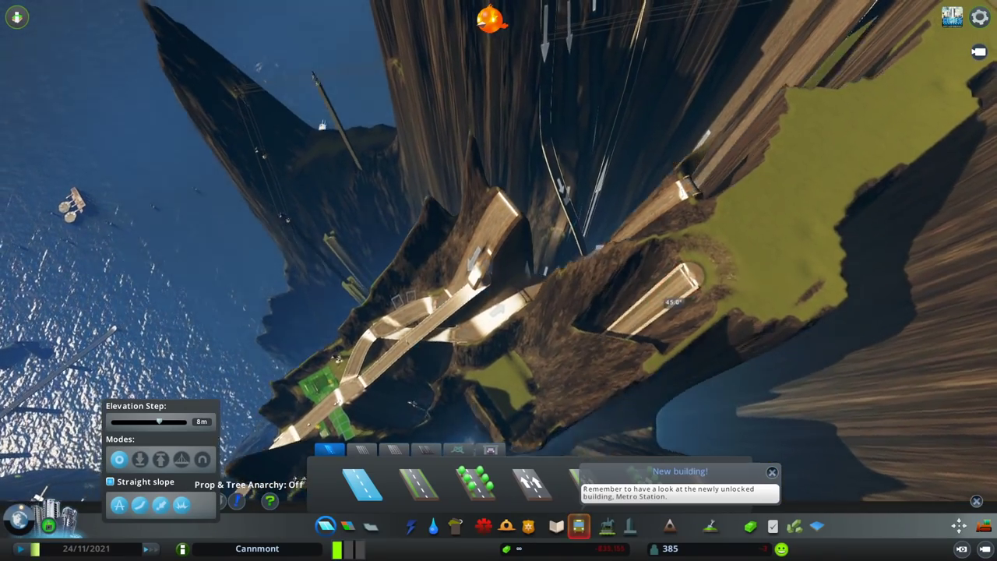
{"action": "scroll", "coordinate": [687, 312], "scroll_direction": "up", "scroll_amount": 5}
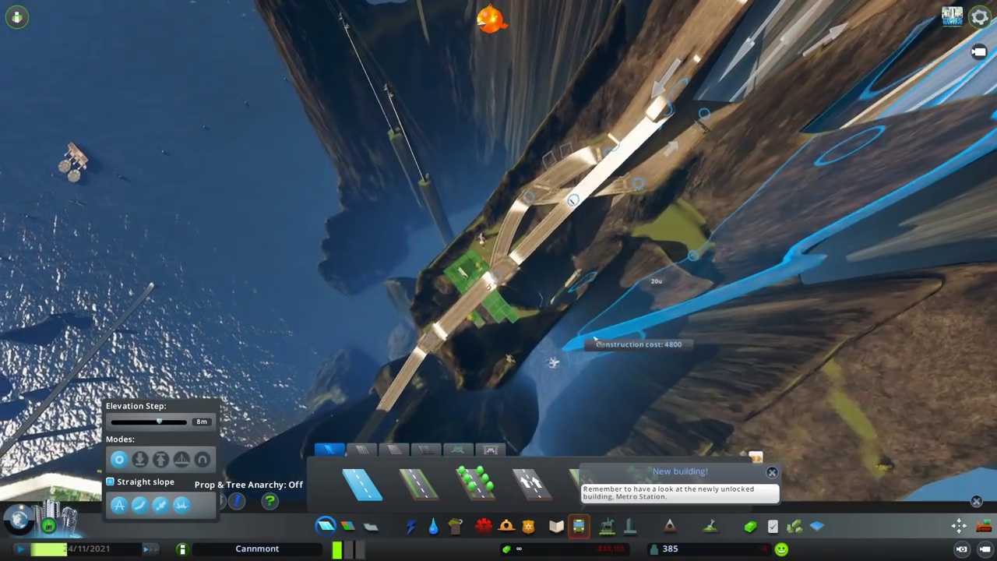
{"action": "scroll", "coordinate": [701, 373], "scroll_direction": "up", "scroll_amount": 4}
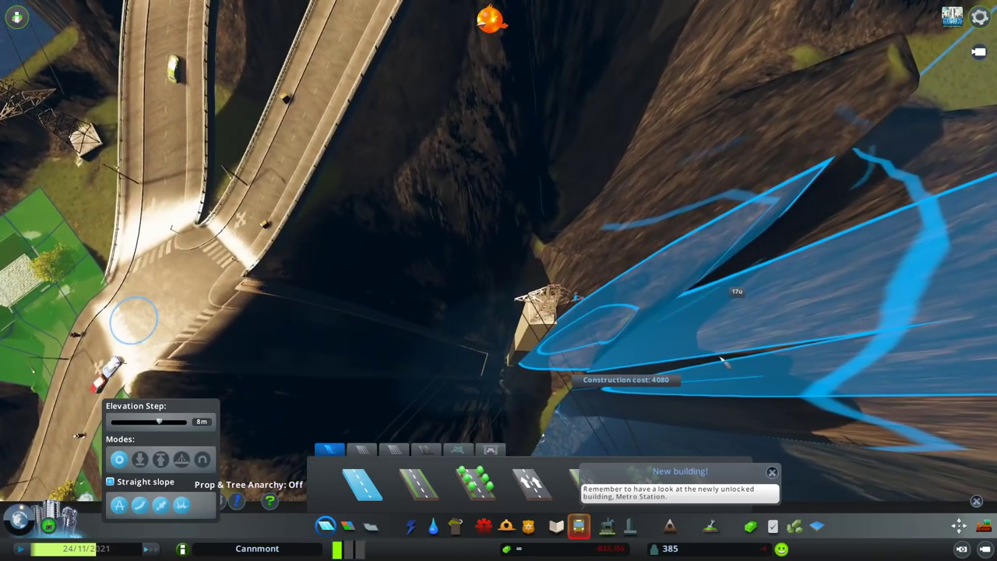
{"action": "scroll", "coordinate": [722, 360], "scroll_direction": "up", "scroll_amount": 5}
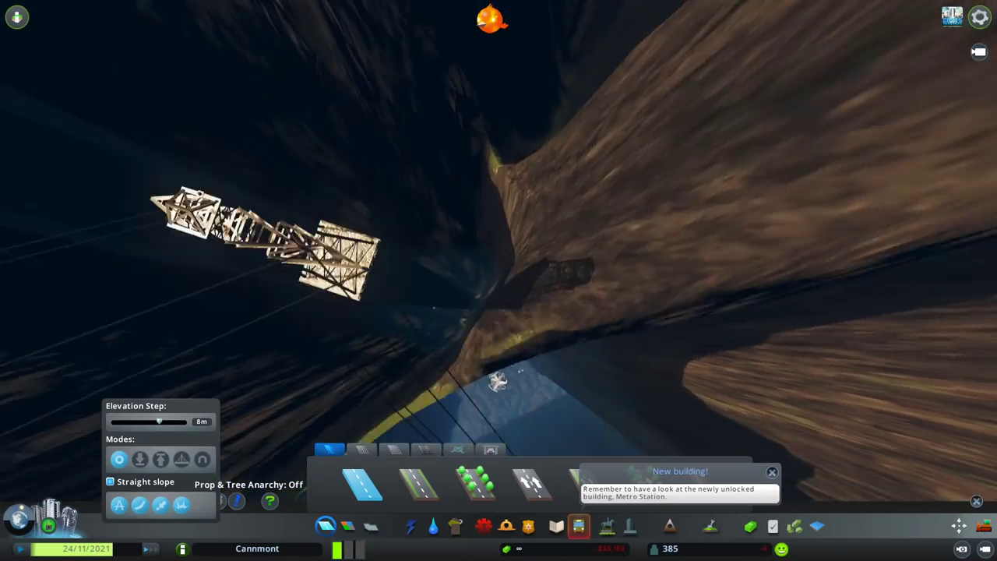
{"action": "scroll", "coordinate": [537, 319], "scroll_direction": "down", "scroll_amount": 6}
{"action": "scroll", "coordinate": [536, 318], "scroll_direction": "down", "scroll_amount": 5}
{"action": "scroll", "coordinate": [514, 281], "scroll_direction": "down", "scroll_amount": 3}
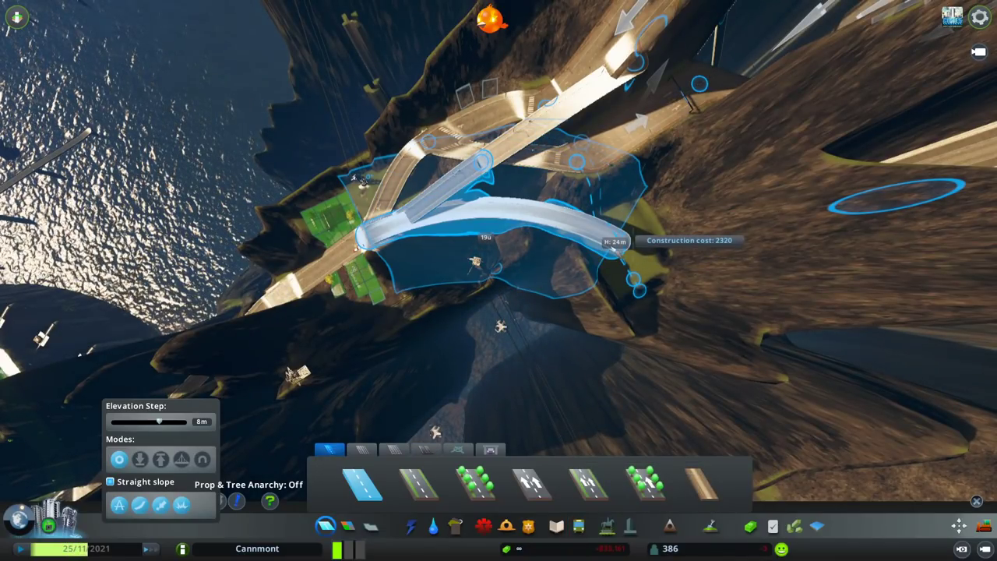
{"action": "left_click", "coordinate": [701, 265]}
{"action": "scroll", "coordinate": [701, 264], "scroll_direction": "down", "scroll_amount": 3}
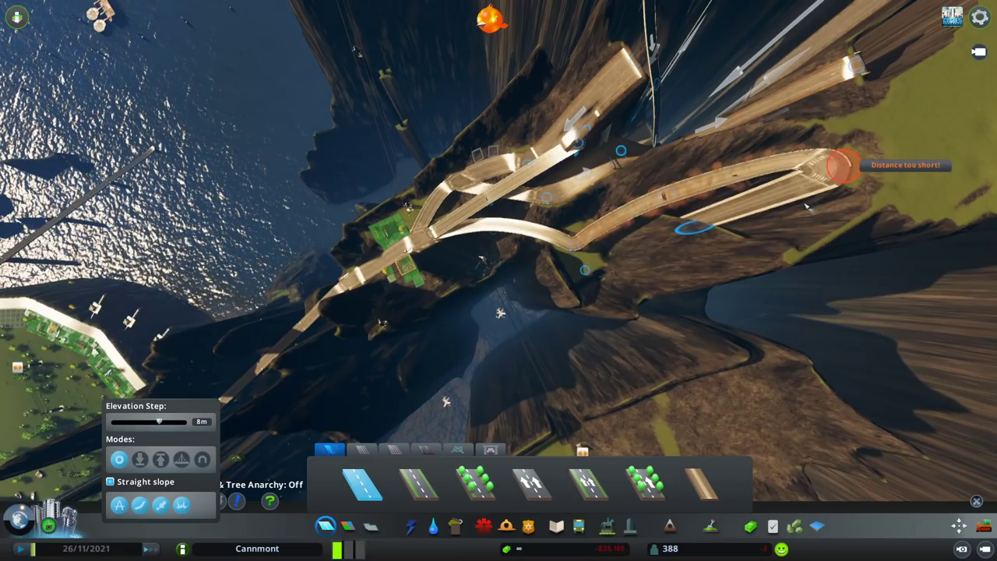
{"action": "scroll", "coordinate": [802, 207], "scroll_direction": "down", "scroll_amount": 5}
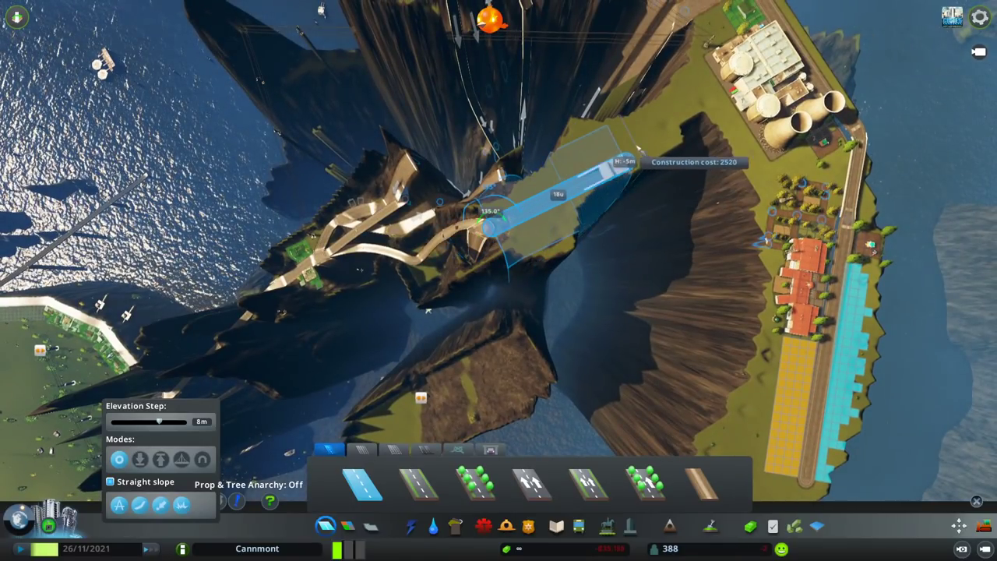
{"action": "scroll", "coordinate": [639, 155], "scroll_direction": "down", "scroll_amount": 3}
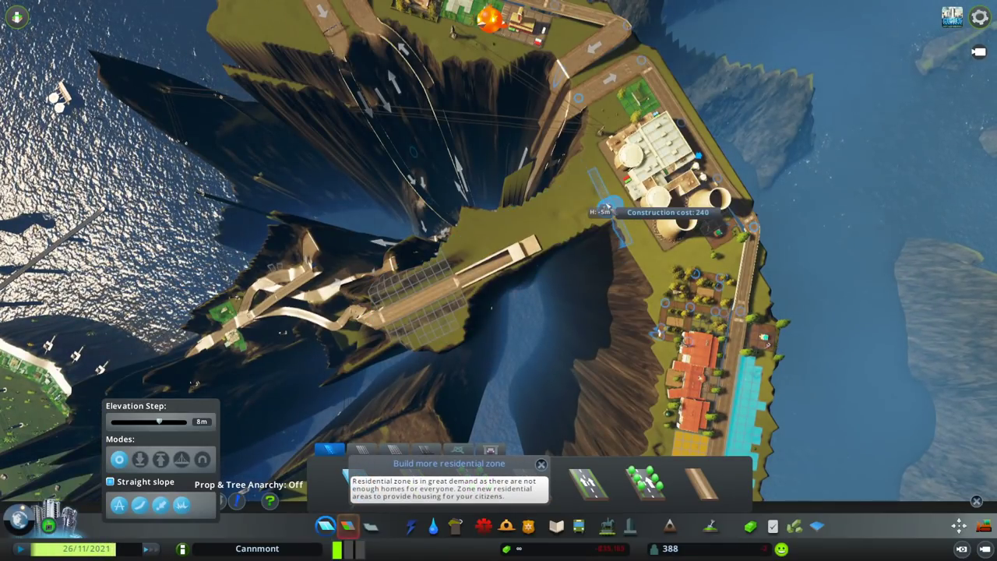
{"action": "scroll", "coordinate": [606, 208], "scroll_direction": "up", "scroll_amount": 3}
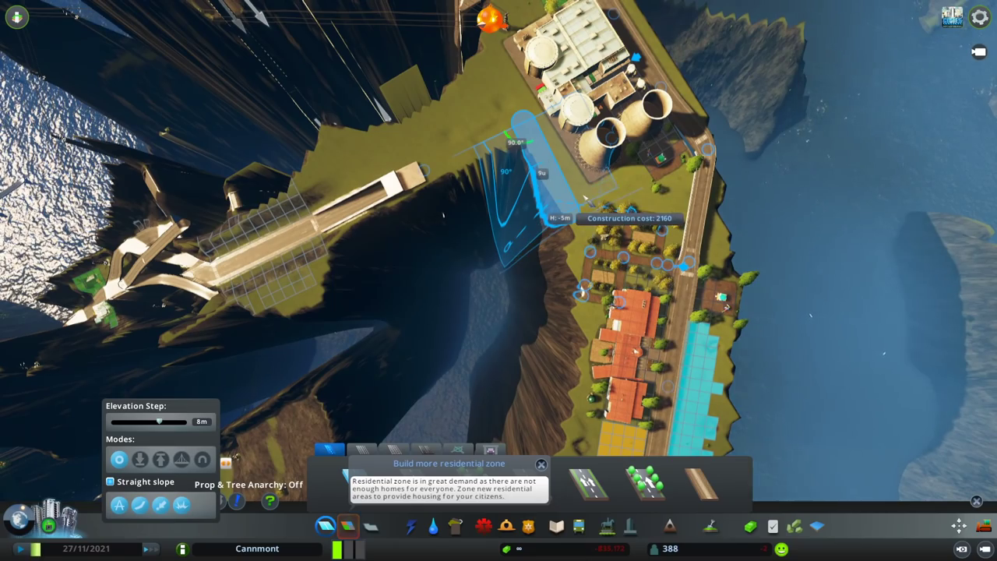
{"action": "scroll", "coordinate": [662, 234], "scroll_direction": "down", "scroll_amount": 3}
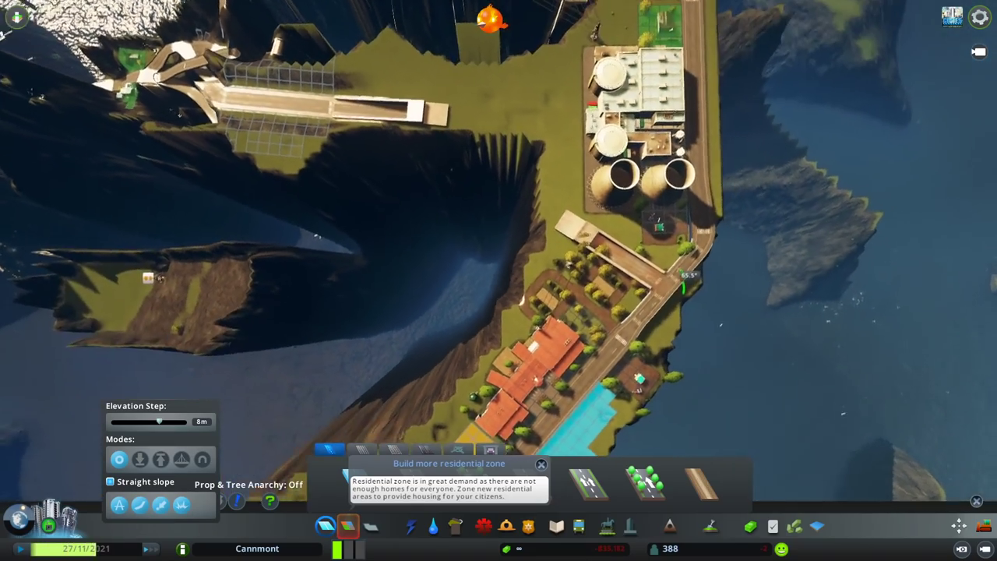
{"action": "scroll", "coordinate": [569, 327], "scroll_direction": "down", "scroll_amount": 5}
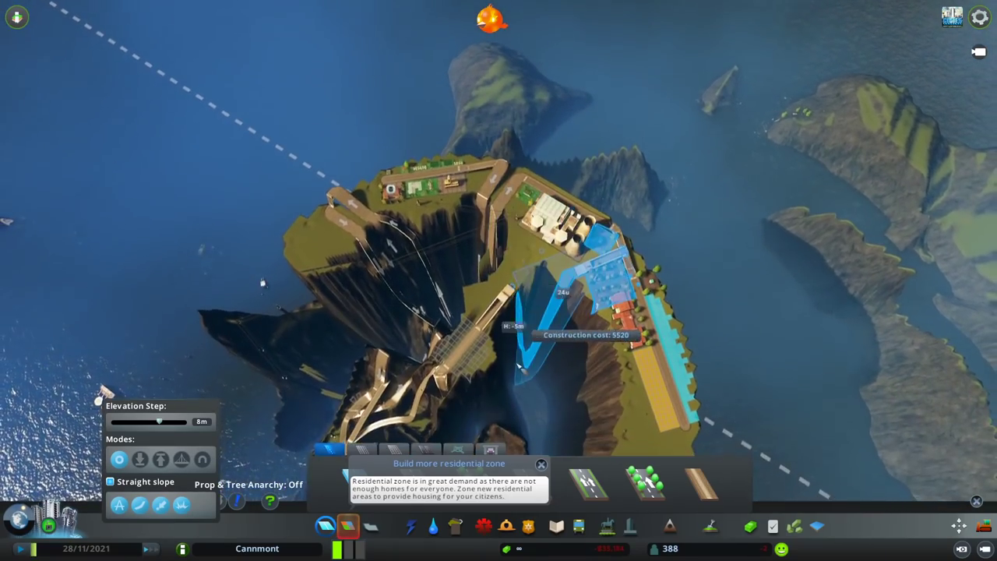
{"action": "scroll", "coordinate": [569, 327], "scroll_direction": "up", "scroll_amount": 4}
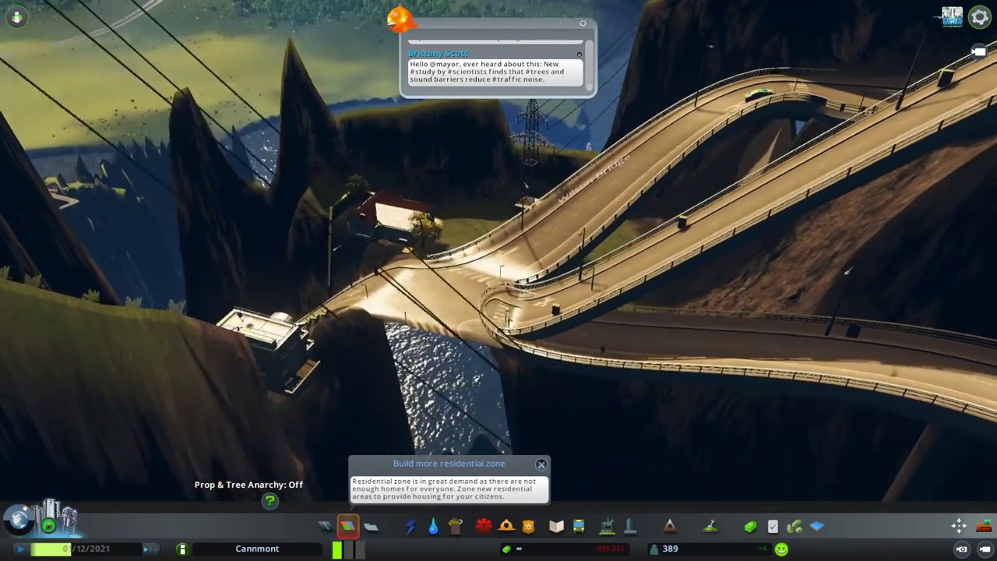
{"action": "key", "text": "e"}
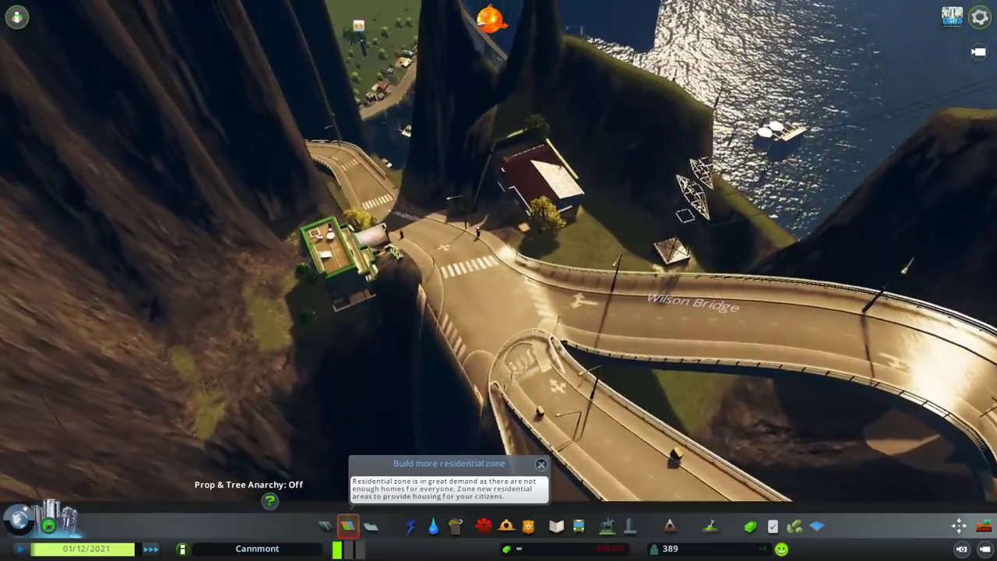
{"action": "scroll", "coordinate": [499, 280], "scroll_direction": "up", "scroll_amount": 6}
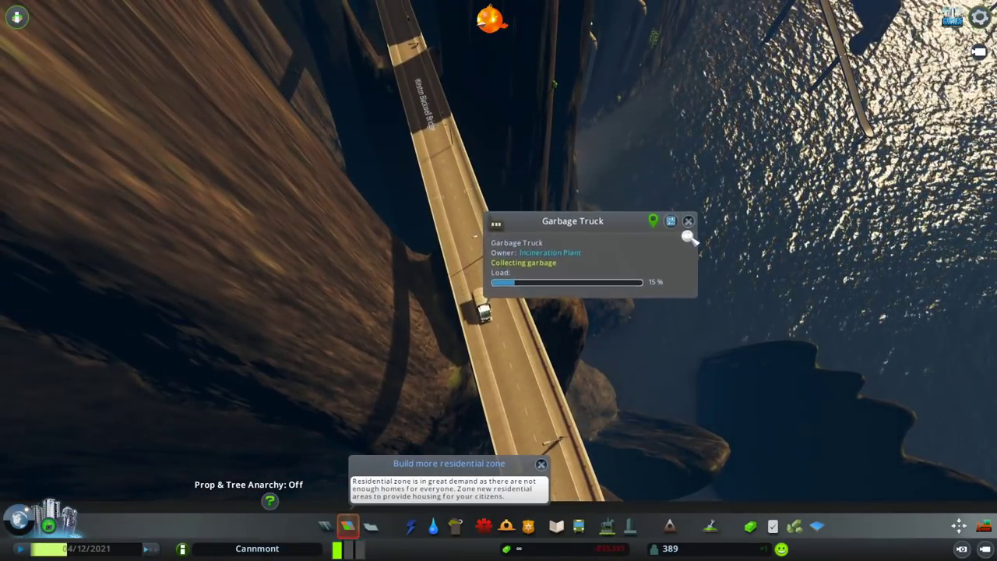
{"action": "left_click", "coordinate": [689, 237]}
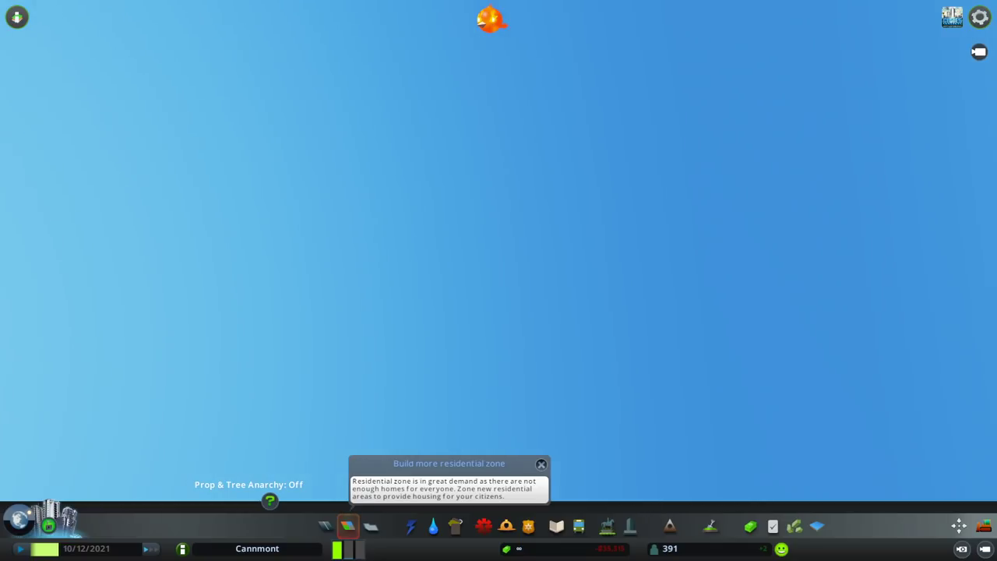
{"action": "scroll", "coordinate": [543, 282], "scroll_direction": "down", "scroll_amount": 8}
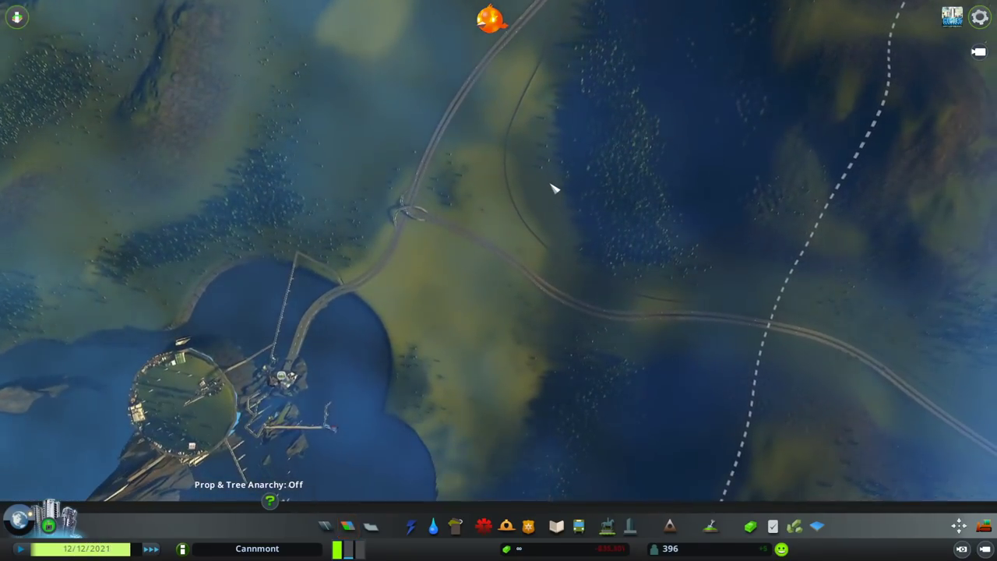
{"action": "middle_click", "coordinate": [553, 189]}
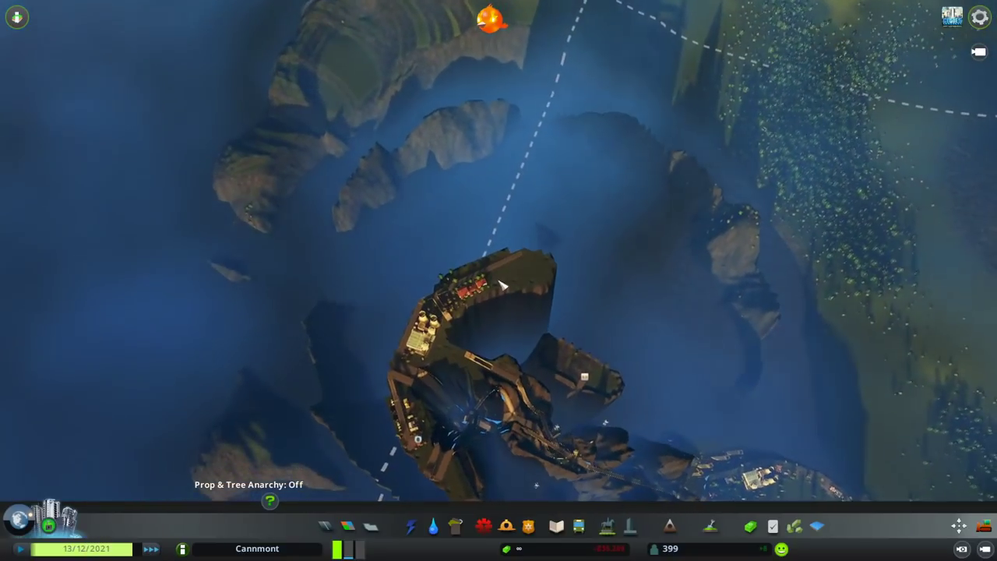
{"action": "scroll", "coordinate": [535, 313], "scroll_direction": "up", "scroll_amount": 8}
{"action": "key", "text": "b"}
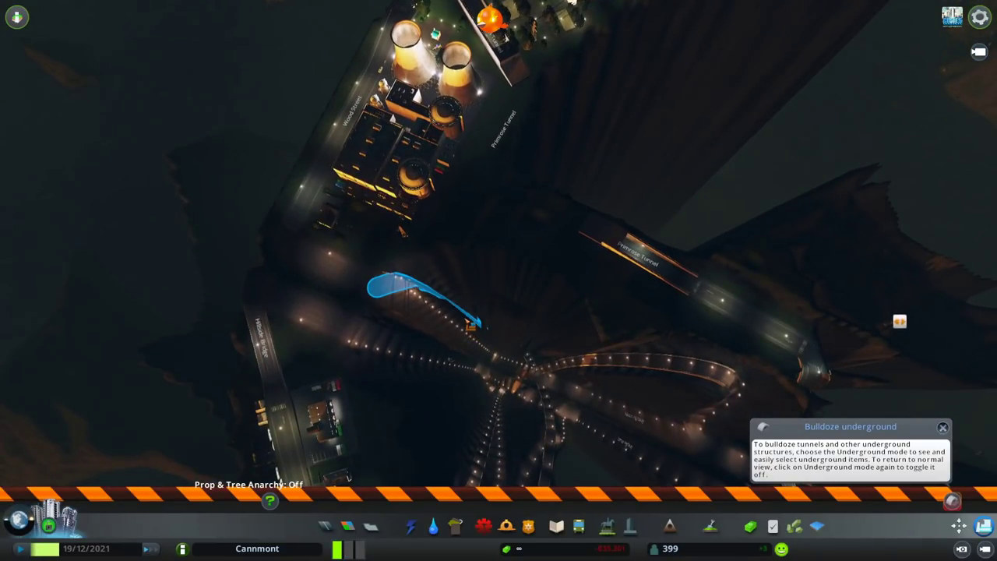
{"action": "left_click", "coordinate": [410, 526]}
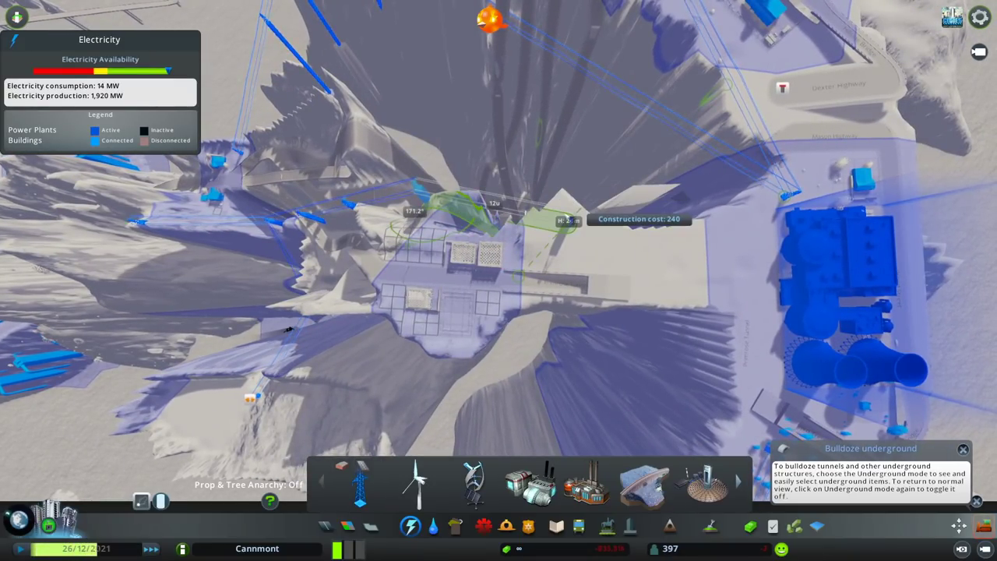
{"action": "scroll", "coordinate": [572, 221], "scroll_direction": "down", "scroll_amount": 5}
{"action": "scroll", "coordinate": [592, 312], "scroll_direction": "up", "scroll_amount": 5}
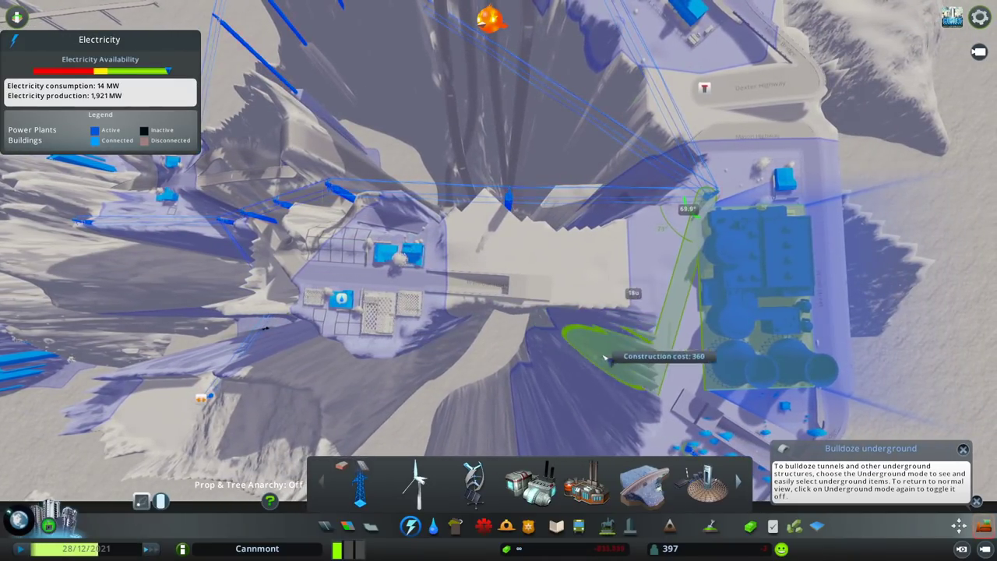
{"action": "scroll", "coordinate": [608, 357], "scroll_direction": "down", "scroll_amount": 3}
{"action": "scroll", "coordinate": [701, 311], "scroll_direction": "up", "scroll_amount": 3}
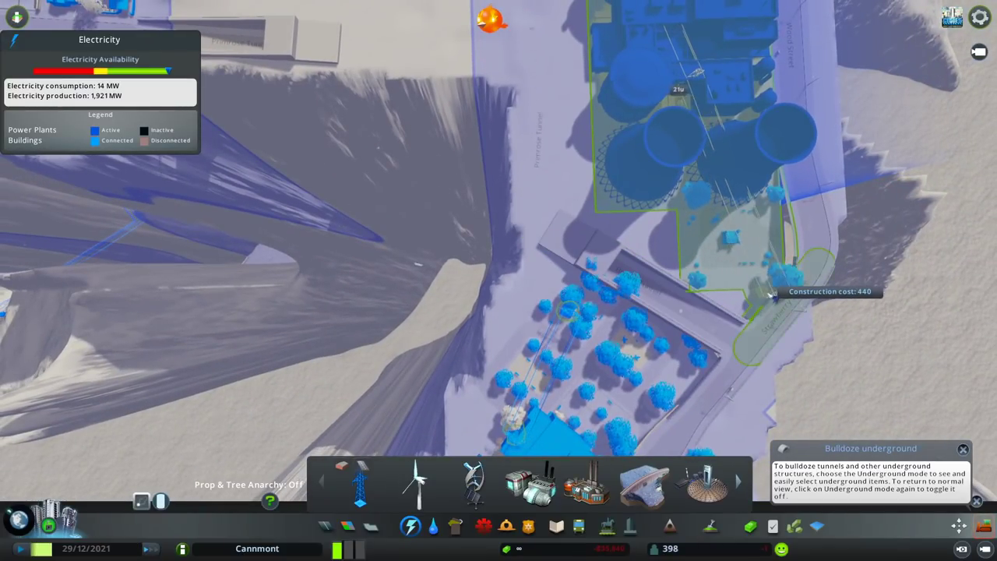
{"action": "scroll", "coordinate": [767, 277], "scroll_direction": "down", "scroll_amount": 3}
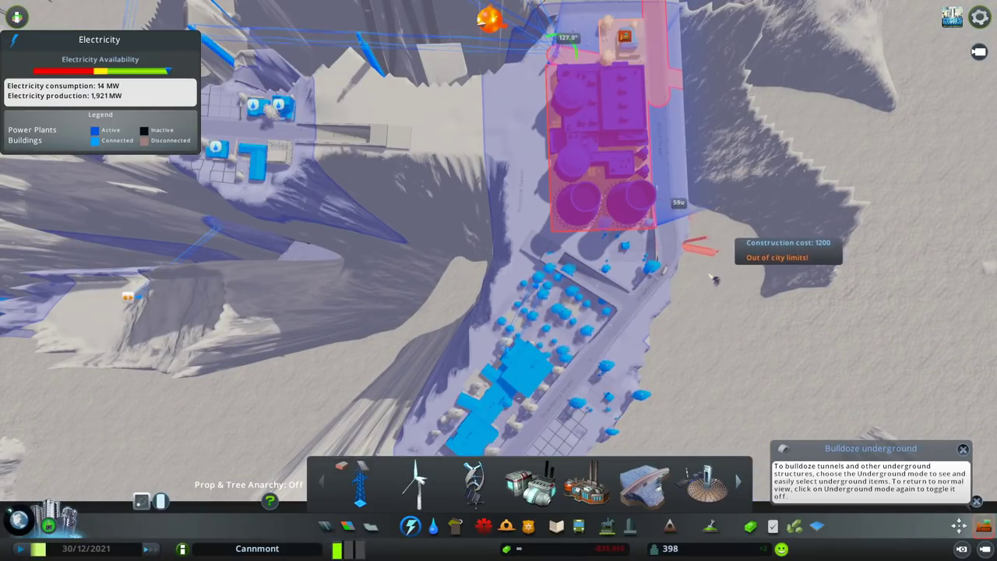
{"action": "right_click", "coordinate": [708, 295]}
{"action": "left_click", "coordinate": [411, 527]}
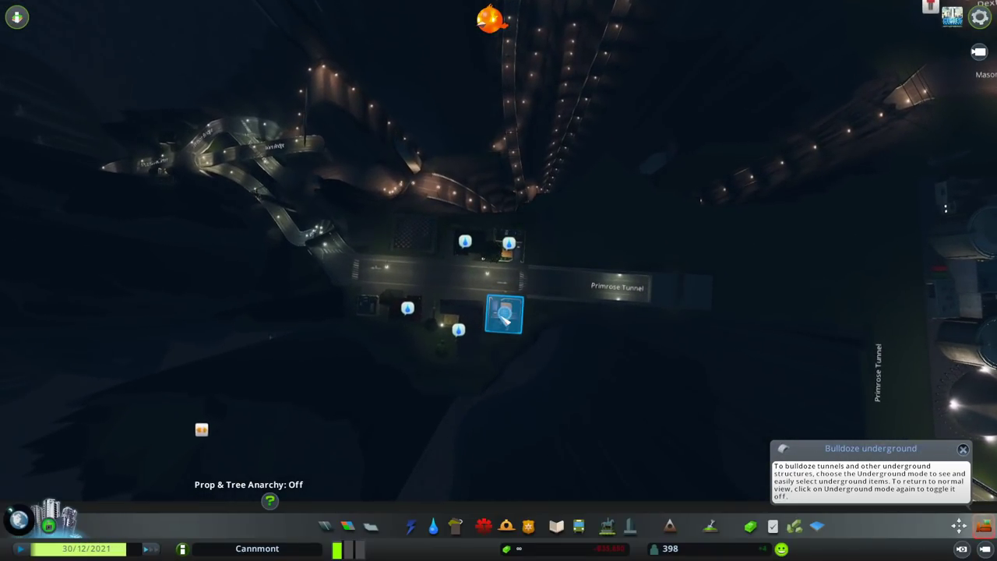
{"action": "left_click", "coordinate": [431, 527]}
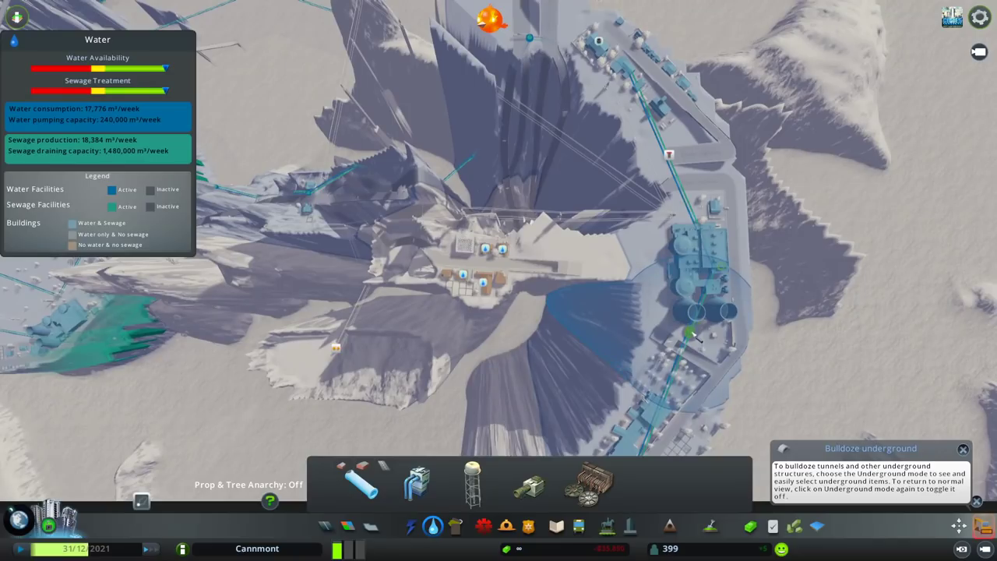
{"action": "key", "text": "Escape"}
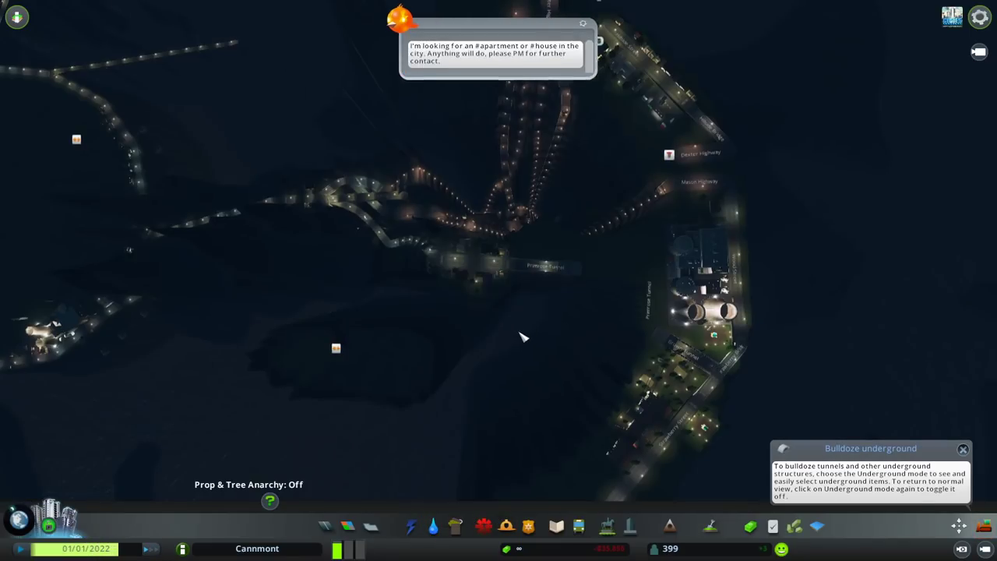
{"action": "scroll", "coordinate": [355, 396], "scroll_direction": "up", "scroll_amount": 5}
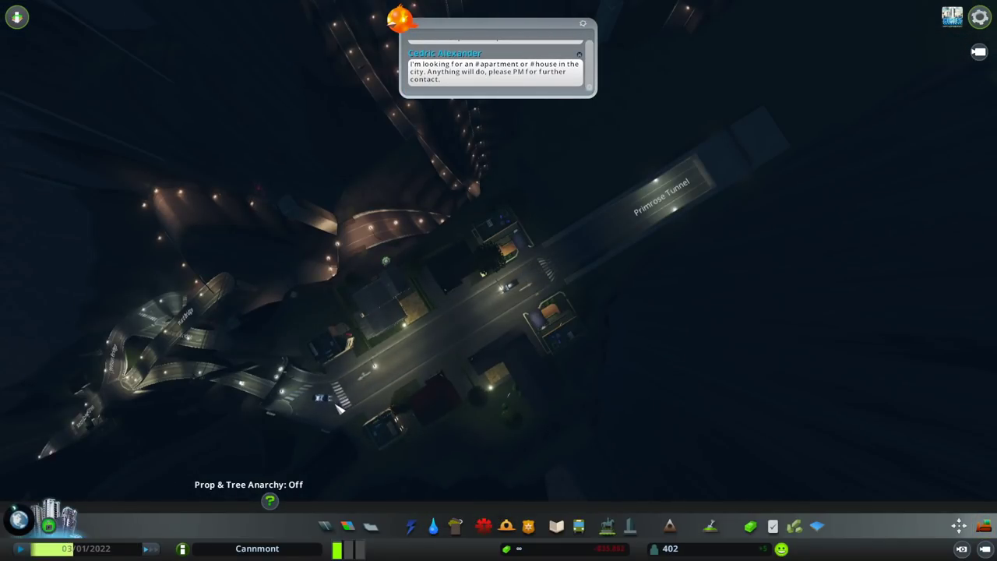
Step: Open the passing police car's details and leave its first-person follow view
{"action": "left_click", "coordinate": [340, 405]}
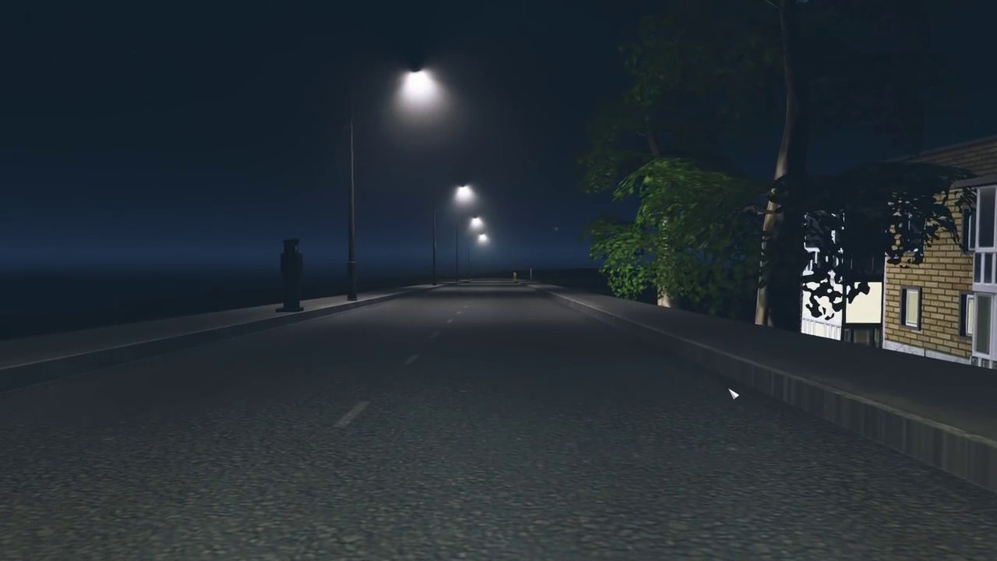
{"action": "key", "text": "Escape"}
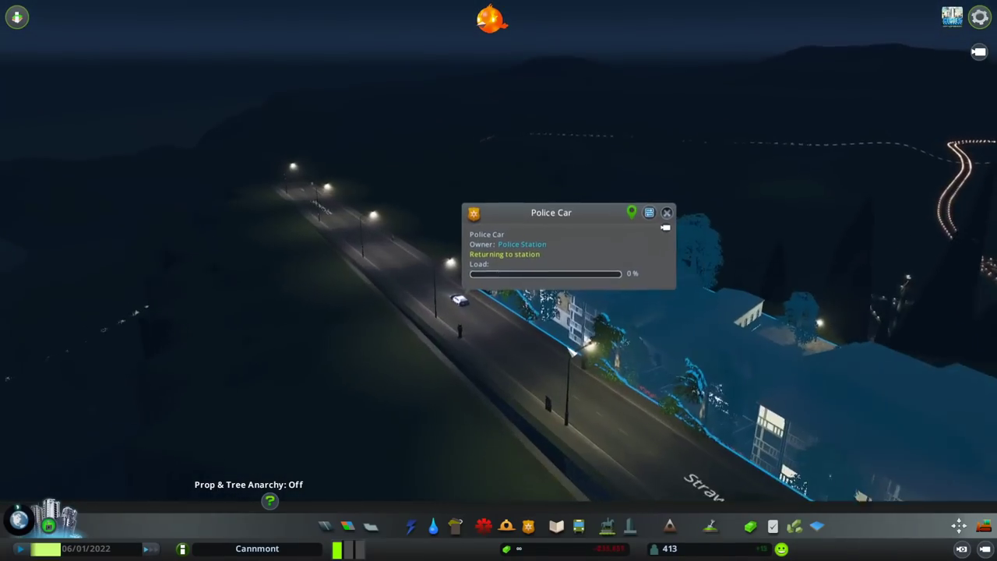
Step: Open the Eldercare building's info panel
{"action": "left_click", "coordinate": [539, 310]}
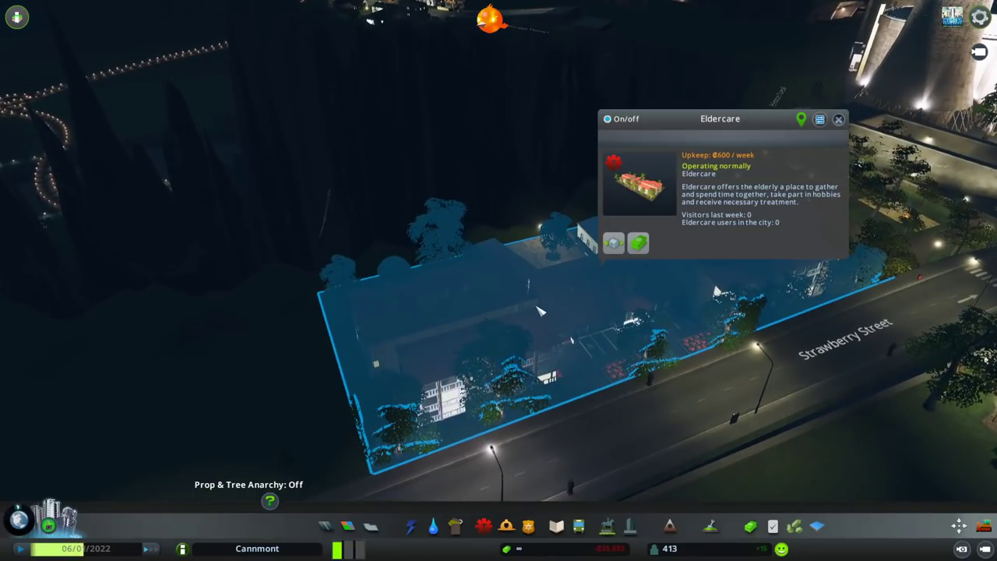
{"action": "scroll", "coordinate": [540, 310], "scroll_direction": "down", "scroll_amount": 3}
{"action": "scroll", "coordinate": [514, 296], "scroll_direction": "down", "scroll_amount": 3}
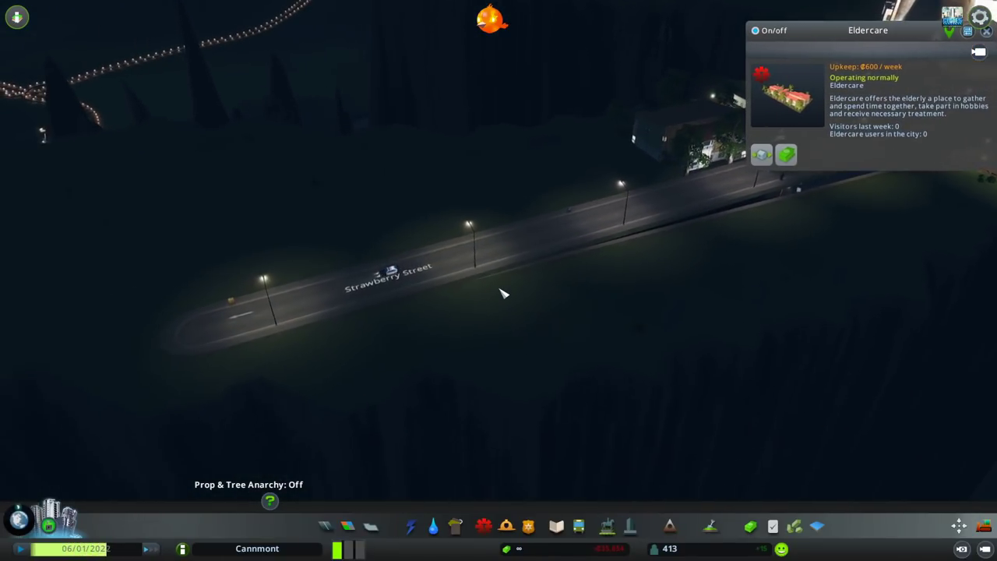
{"action": "scroll", "coordinate": [502, 294], "scroll_direction": "down", "scroll_amount": 1}
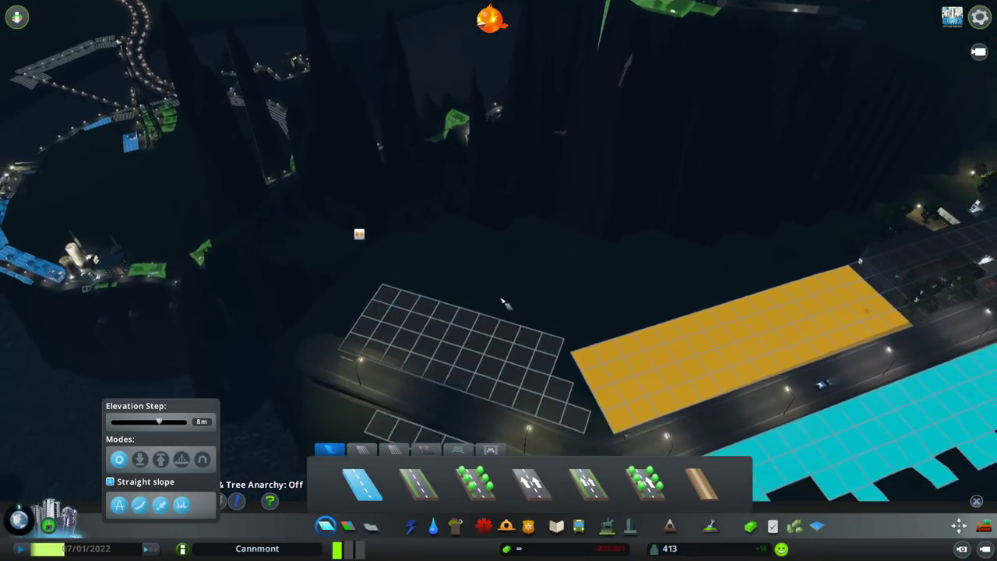
{"action": "scroll", "coordinate": [502, 302], "scroll_direction": "up", "scroll_amount": 2}
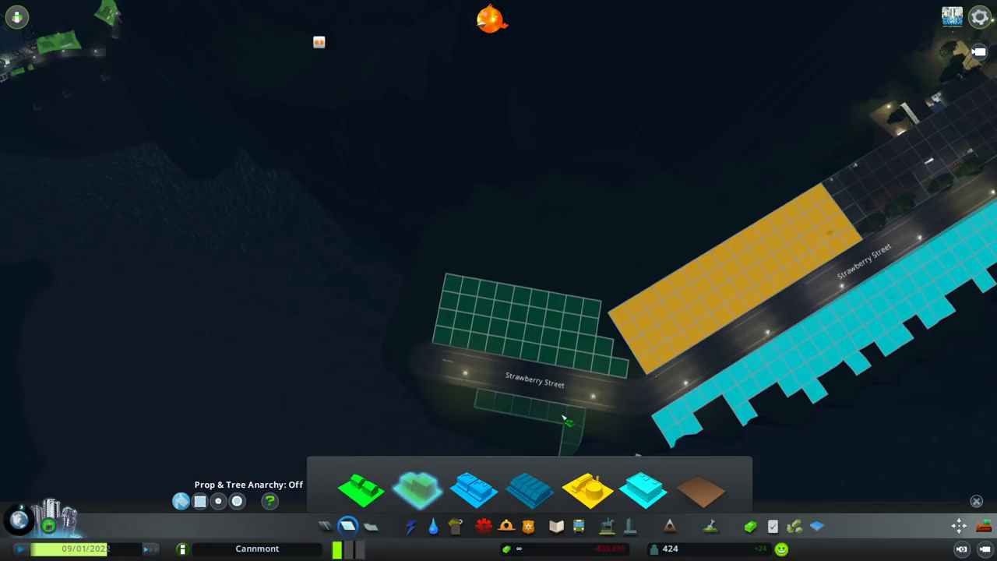
{"action": "scroll", "coordinate": [563, 418], "scroll_direction": "down", "scroll_amount": 2}
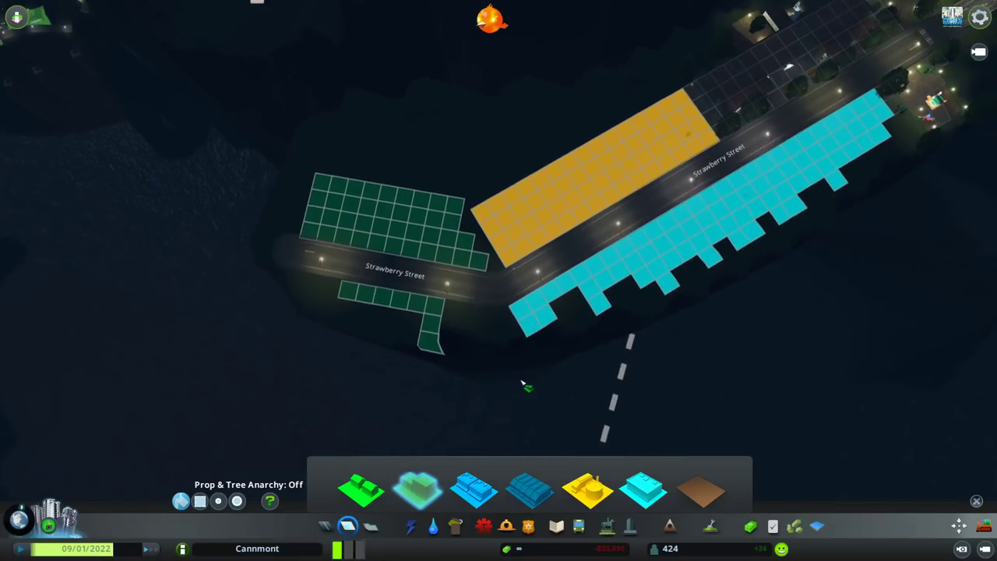
Step: Lay a water pipe from the existing network toward Strawberry Street
{"action": "left_click", "coordinate": [436, 528]}
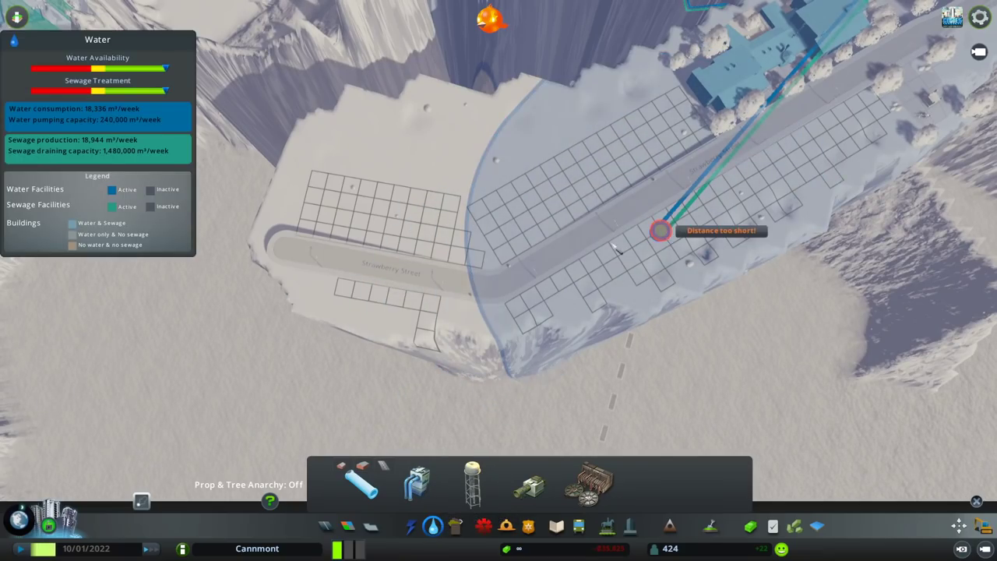
{"action": "left_click", "coordinate": [660, 229]}
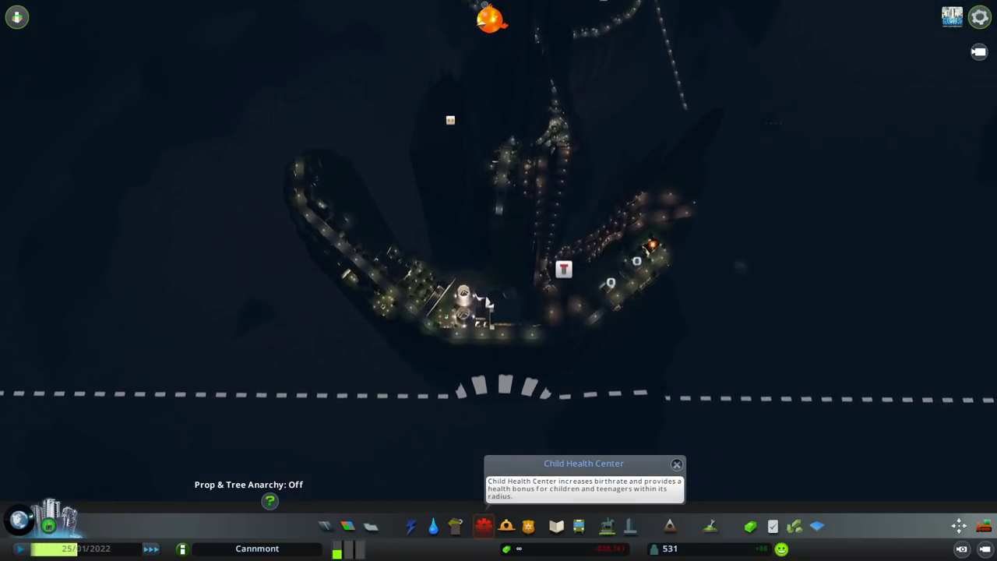
Step: Place two harbours of the second harbour type side by side on the shoreline
{"action": "left_click", "coordinate": [578, 526]}
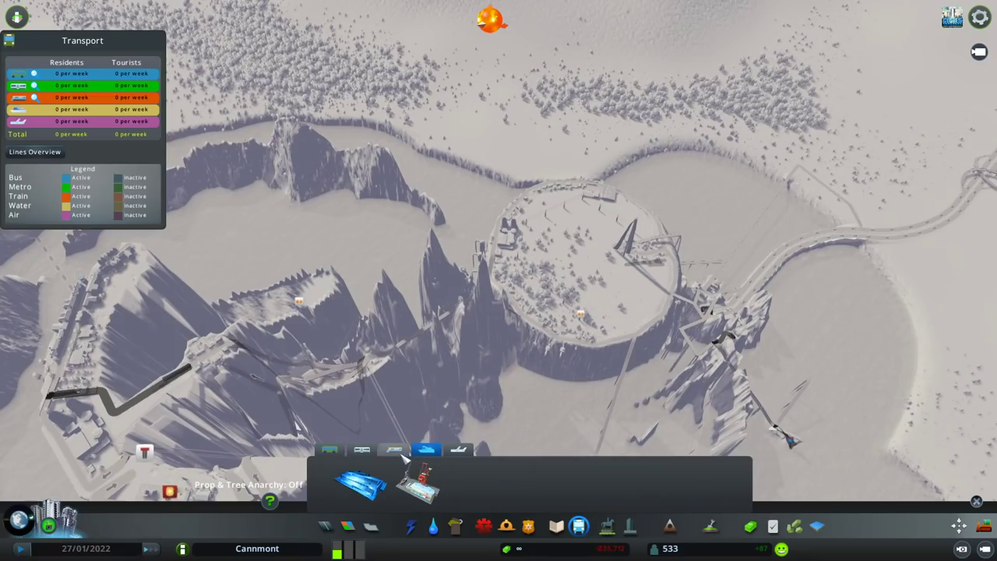
{"action": "left_click", "coordinate": [419, 483]}
{"action": "left_click", "coordinate": [603, 354]}
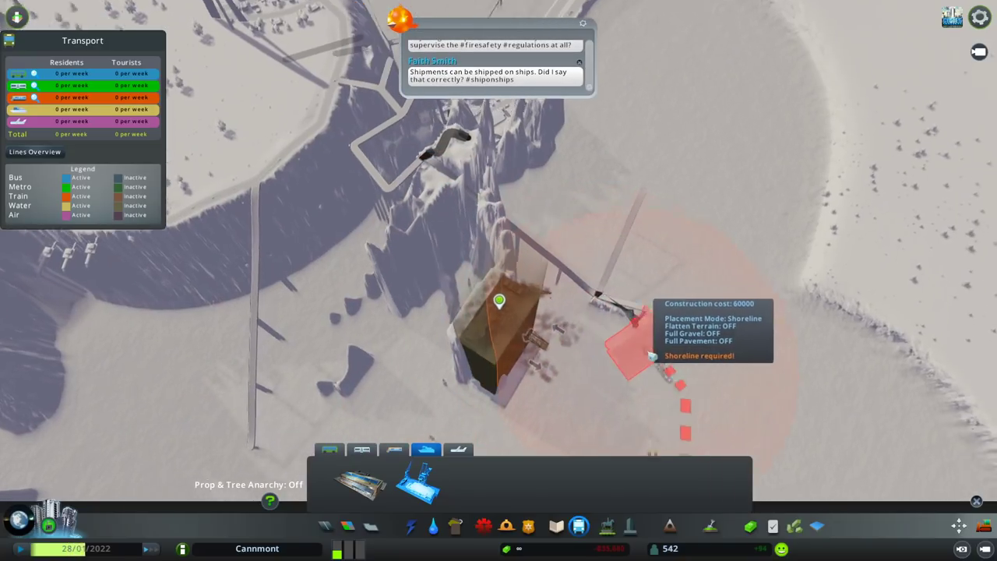
{"action": "scroll", "coordinate": [603, 355], "scroll_direction": "up", "scroll_amount": 5}
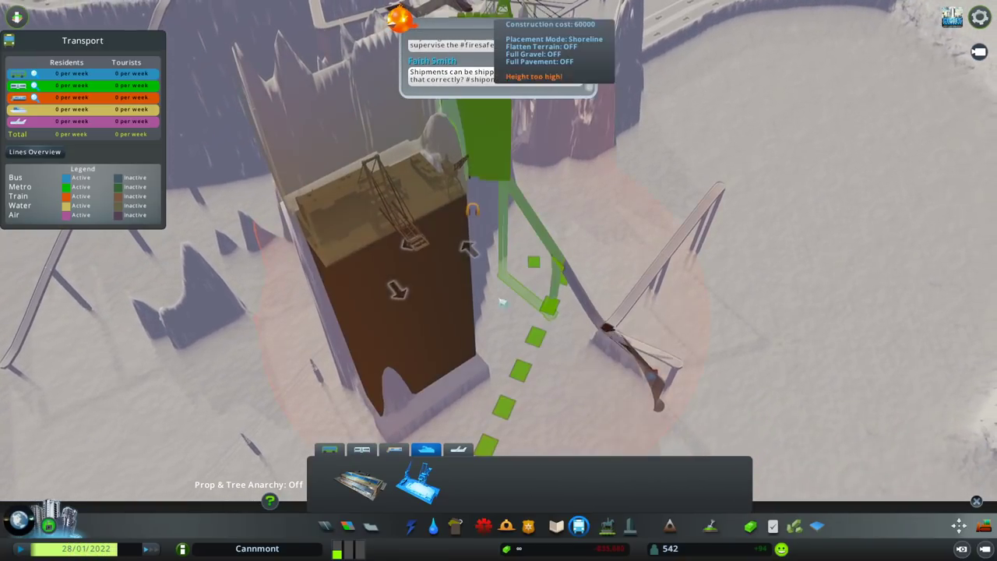
{"action": "scroll", "coordinate": [415, 220], "scroll_direction": "down", "scroll_amount": 5}
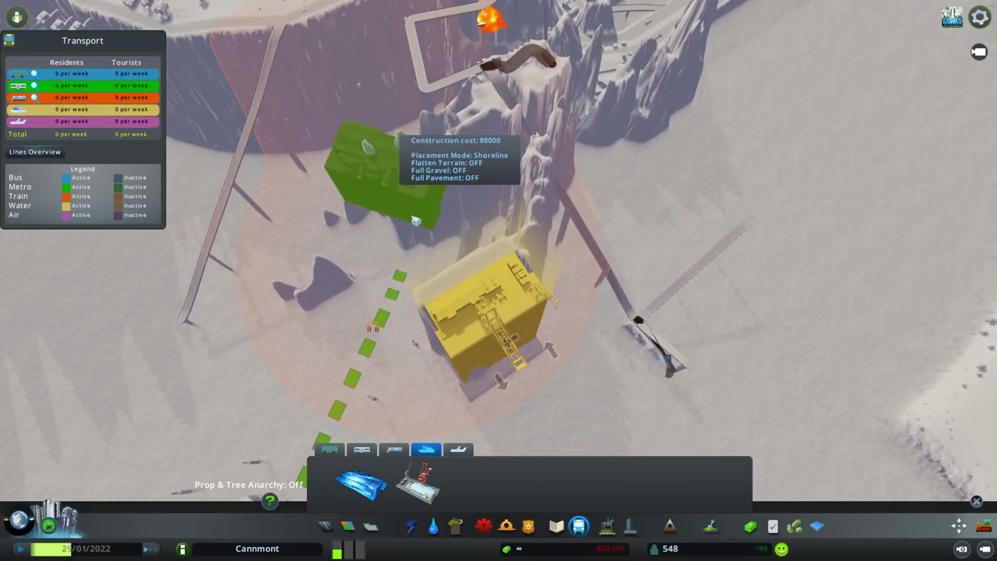
{"action": "left_click", "coordinate": [415, 221]}
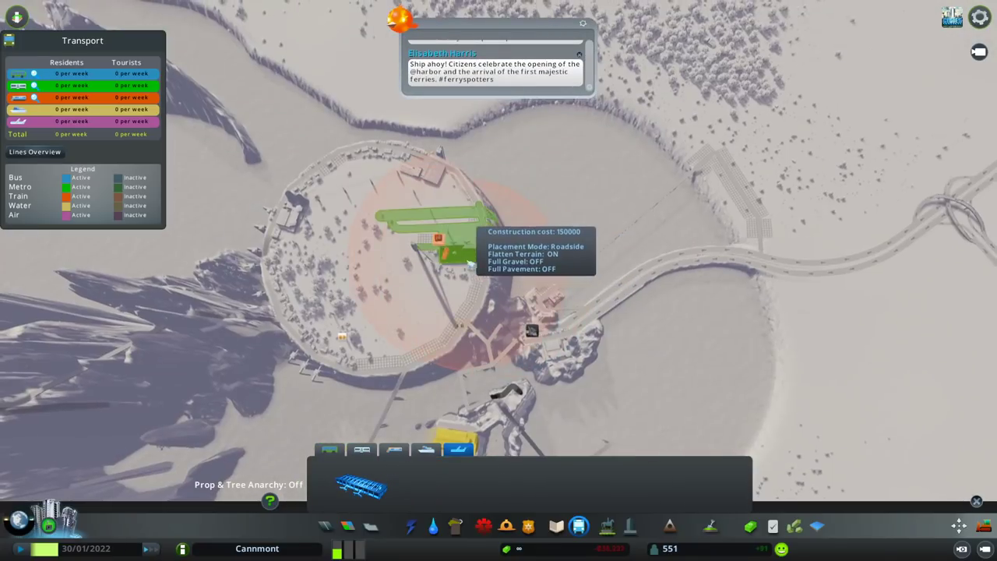
{"action": "scroll", "coordinate": [482, 287], "scroll_direction": "down", "scroll_amount": 8}
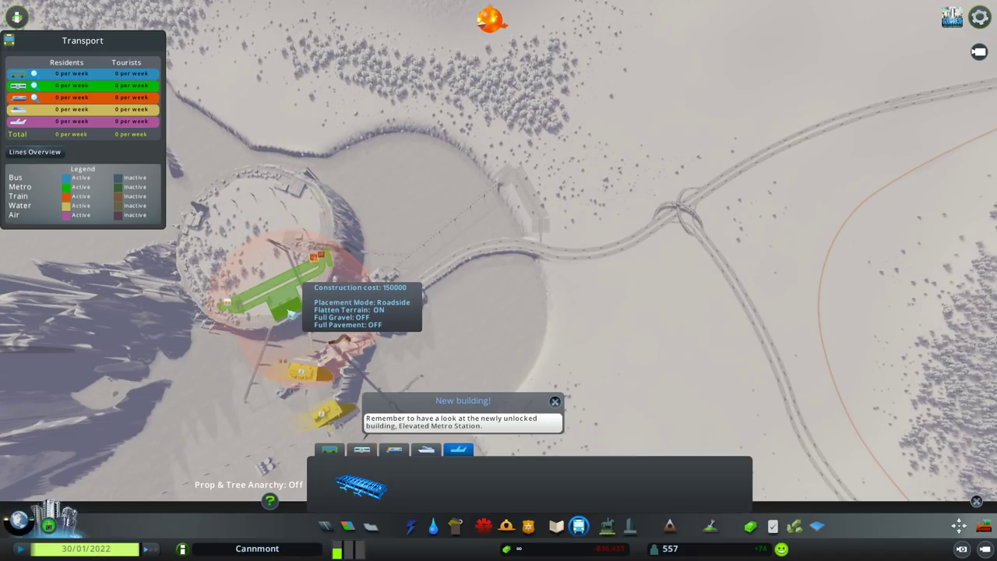
Step: Enlarge the level brush to size 553 and flatten a wide area over the water
{"action": "key", "text": "q"}
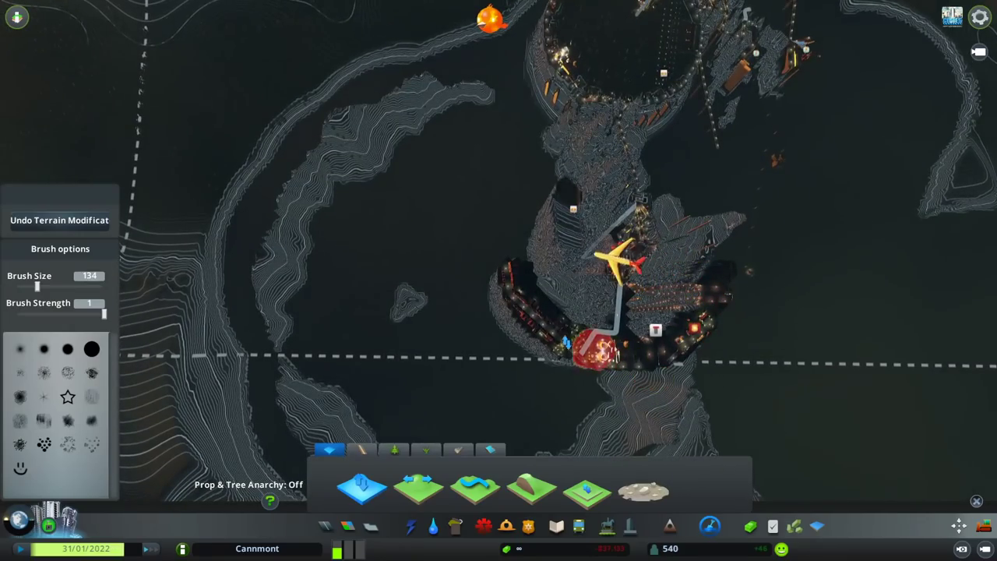
{"action": "key", "text": "KP_Add"}
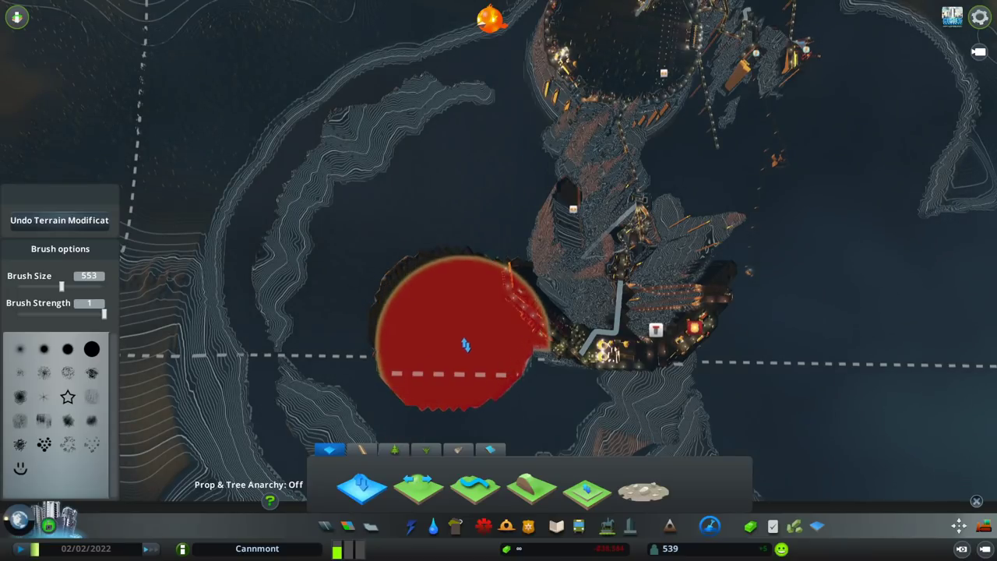
{"action": "scroll", "coordinate": [482, 387], "scroll_direction": "up", "scroll_amount": 2}
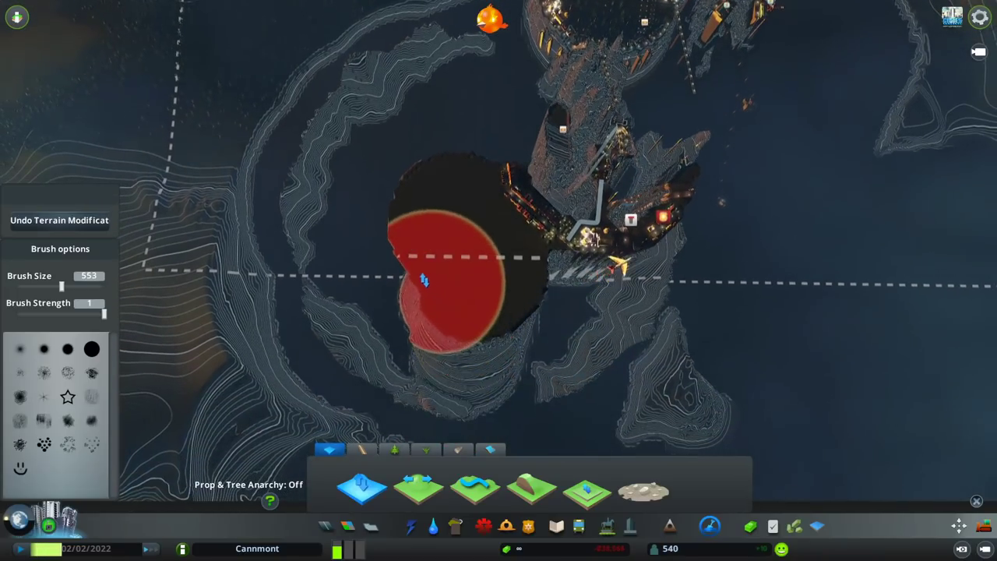
{"action": "left_click_drag", "start_coordinate": [396, 254], "coordinate": [440, 219]}
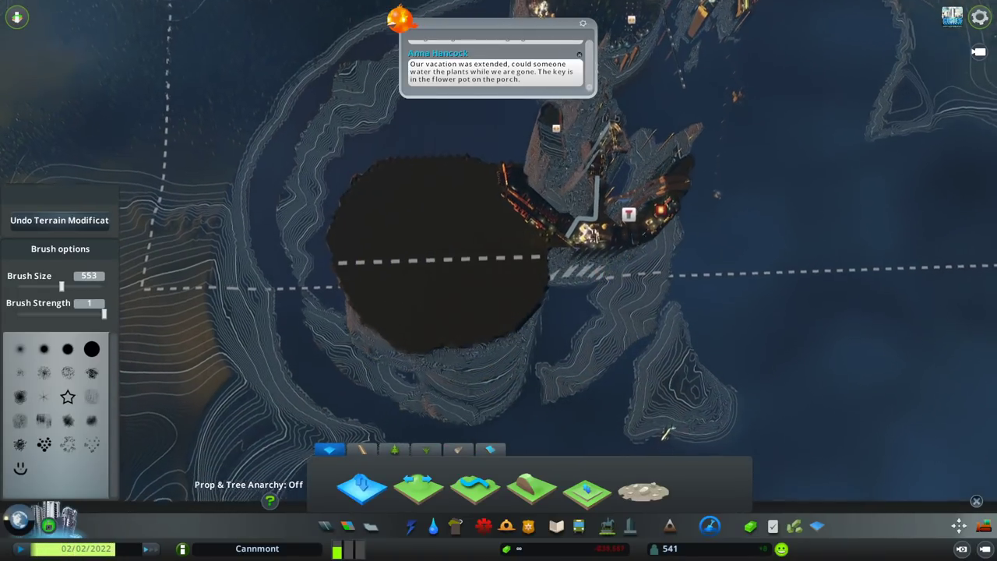
{"action": "scroll", "coordinate": [498, 280], "scroll_direction": "up", "scroll_amount": 4}
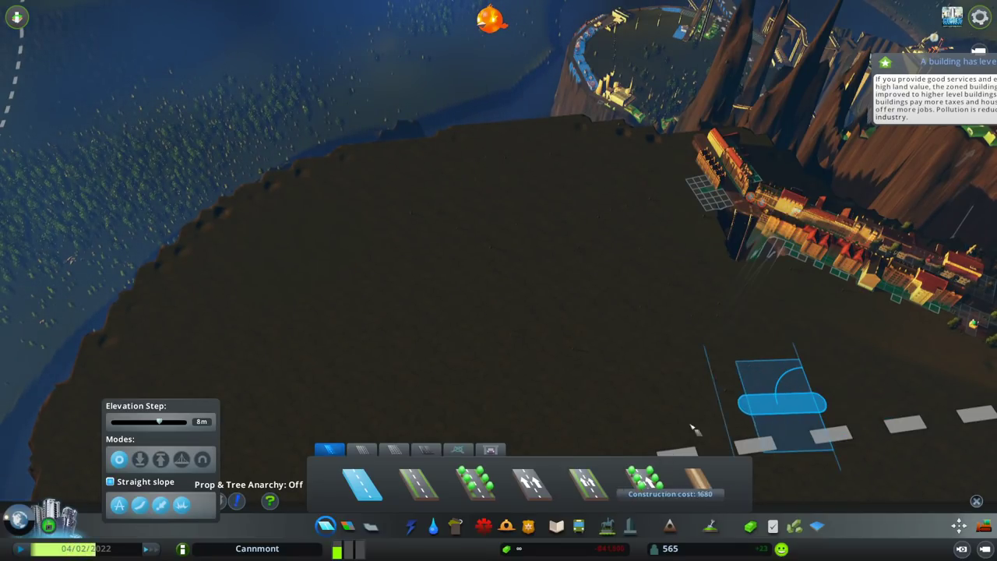
{"action": "scroll", "coordinate": [820, 406], "scroll_direction": "down", "scroll_amount": 5}
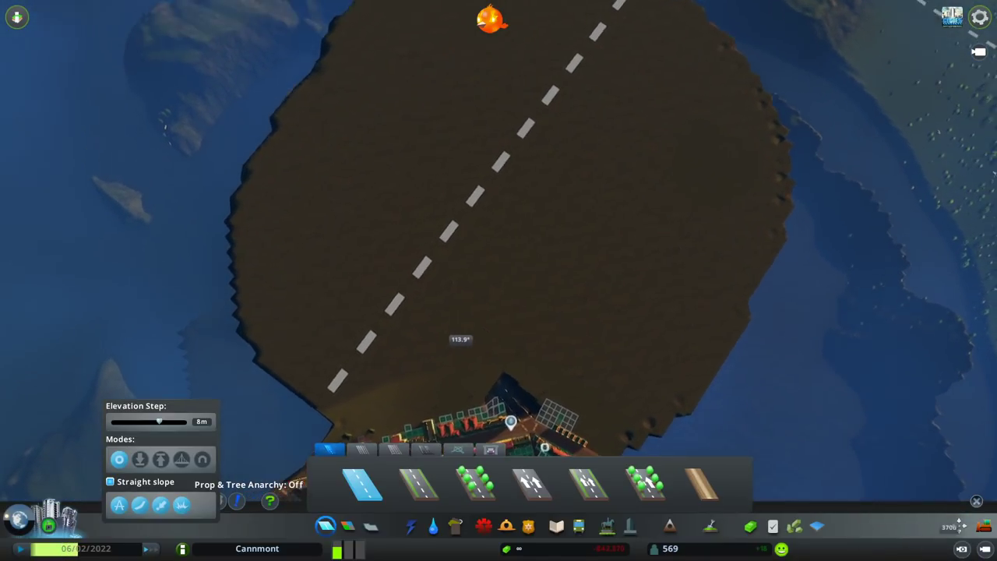
Step: Rotate the camera around the plateau to line up the road
{"action": "key", "text": "e"}
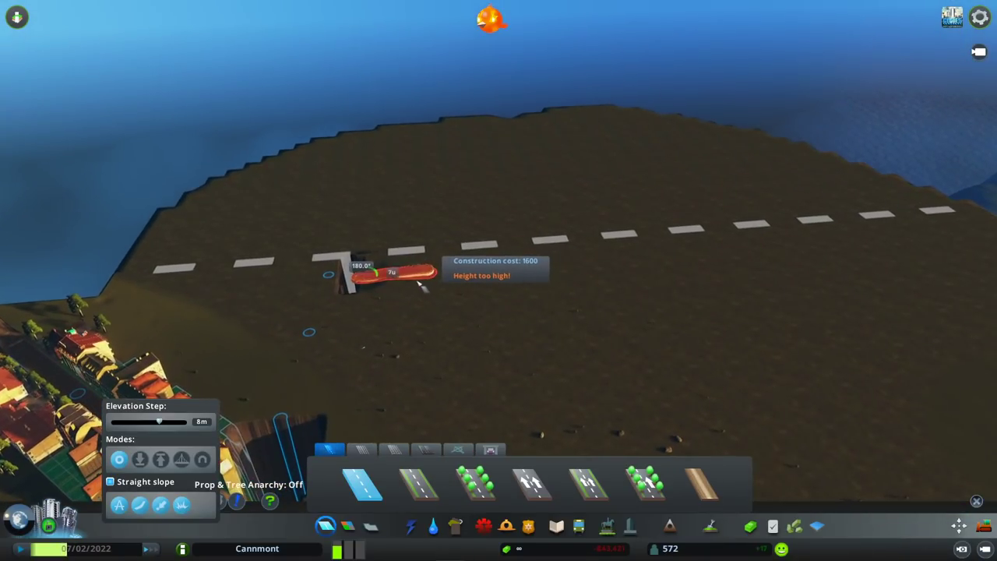
{"action": "key", "text": "e"}
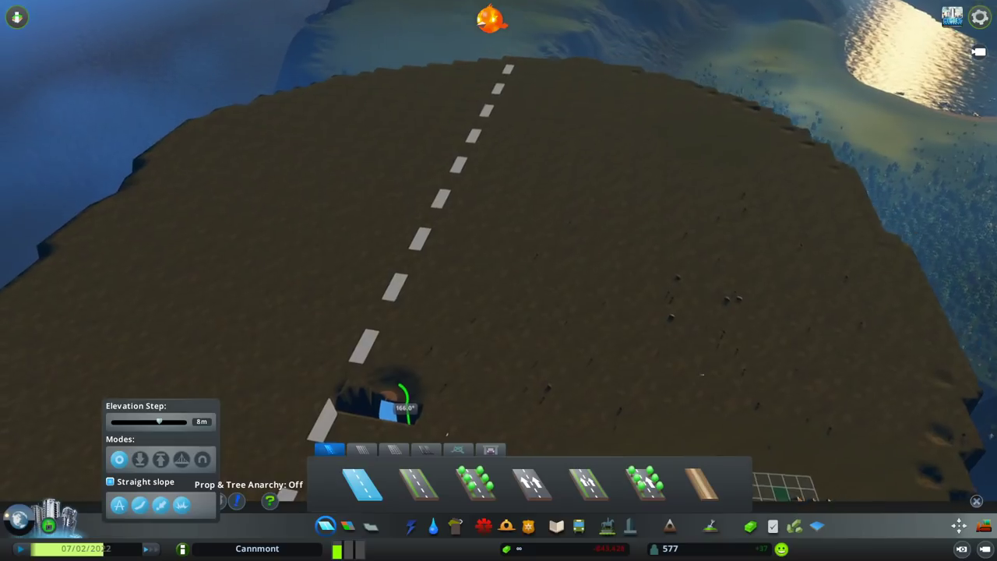
{"action": "key", "text": "e"}
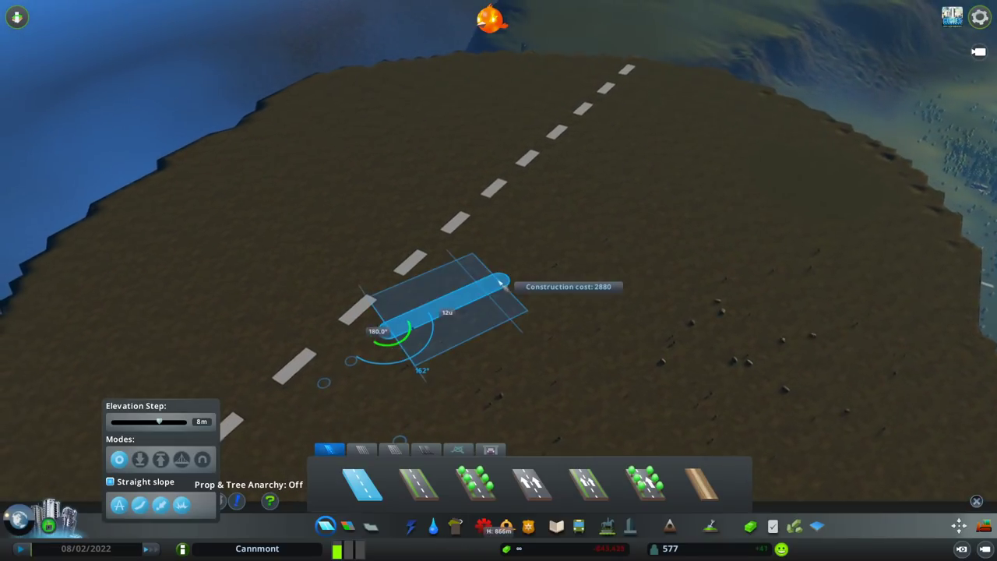
{"action": "key", "text": "e"}
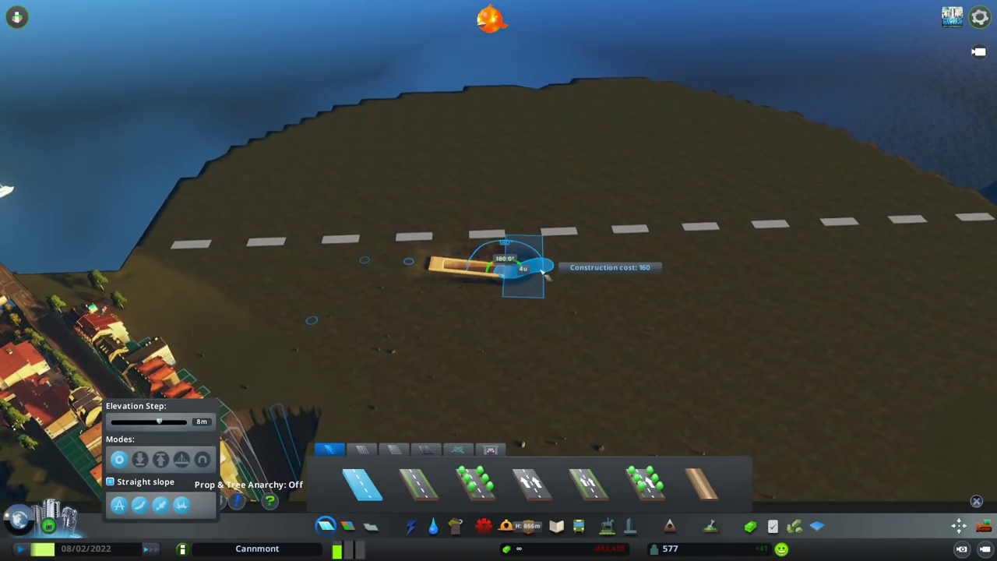
{"action": "key", "text": "e"}
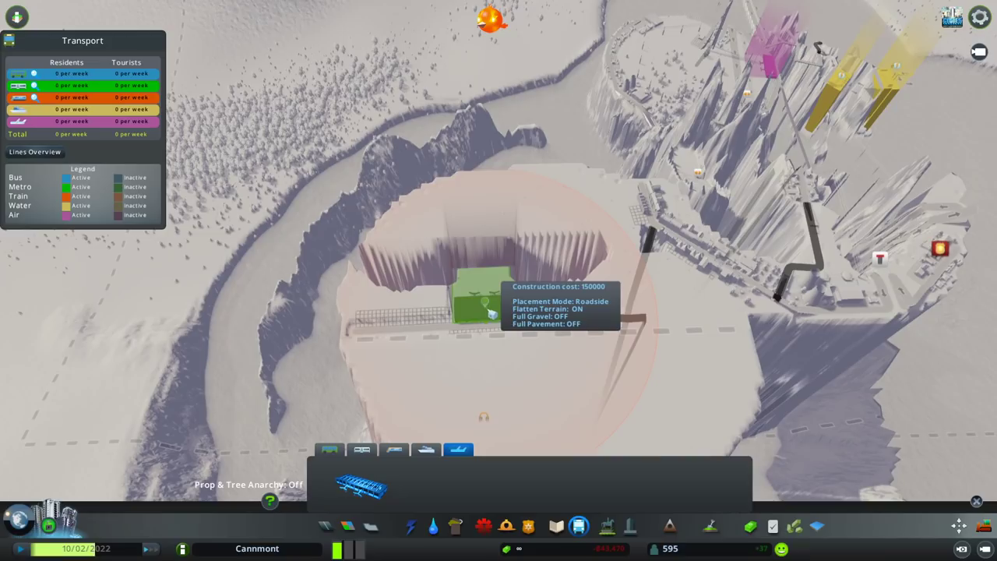
Step: Place the airport terminal on the plateau, close the transport overview and unpause
{"action": "left_click", "coordinate": [498, 316]}
{"action": "key", "text": "e"}
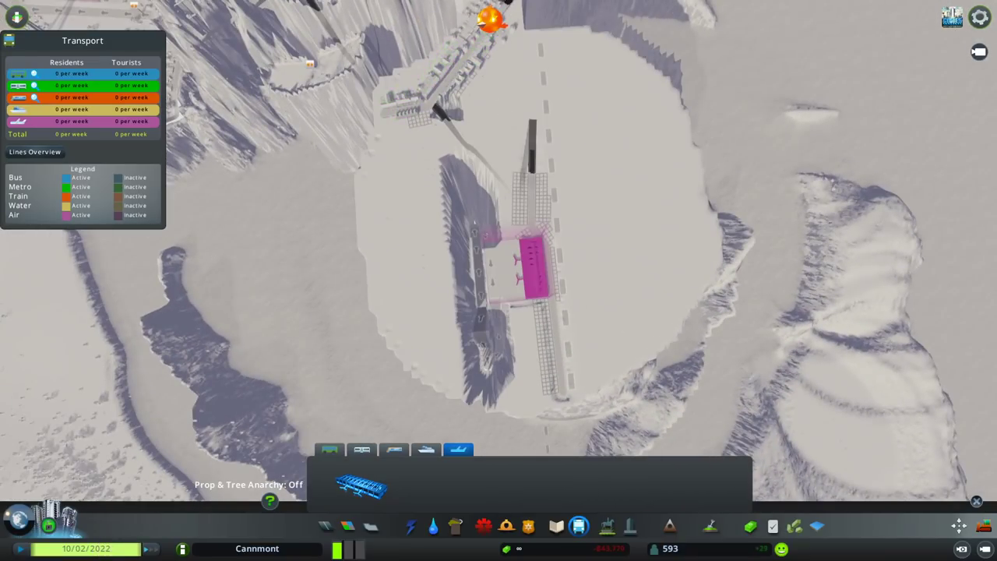
{"action": "key", "text": "e"}
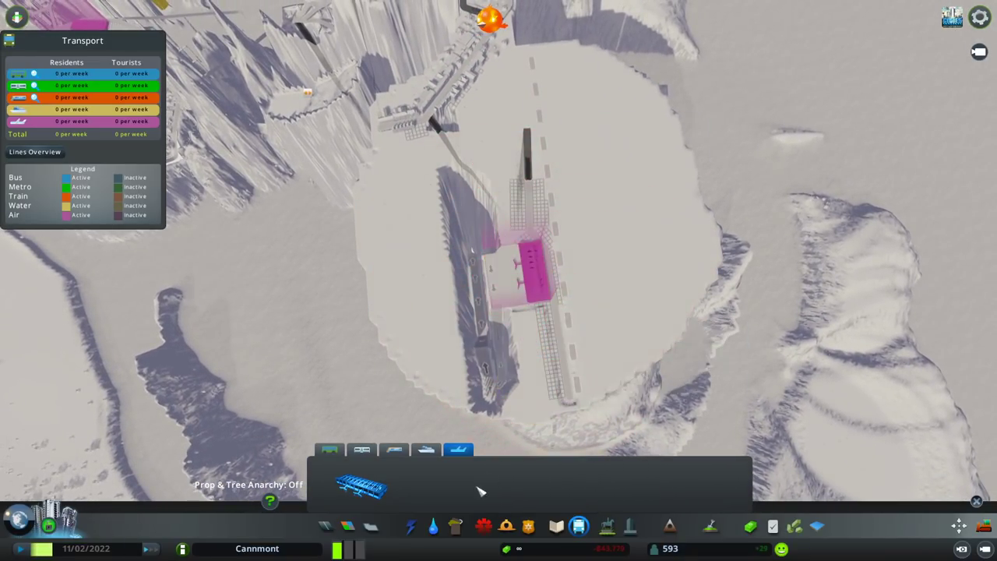
{"action": "key", "text": "Escape"}
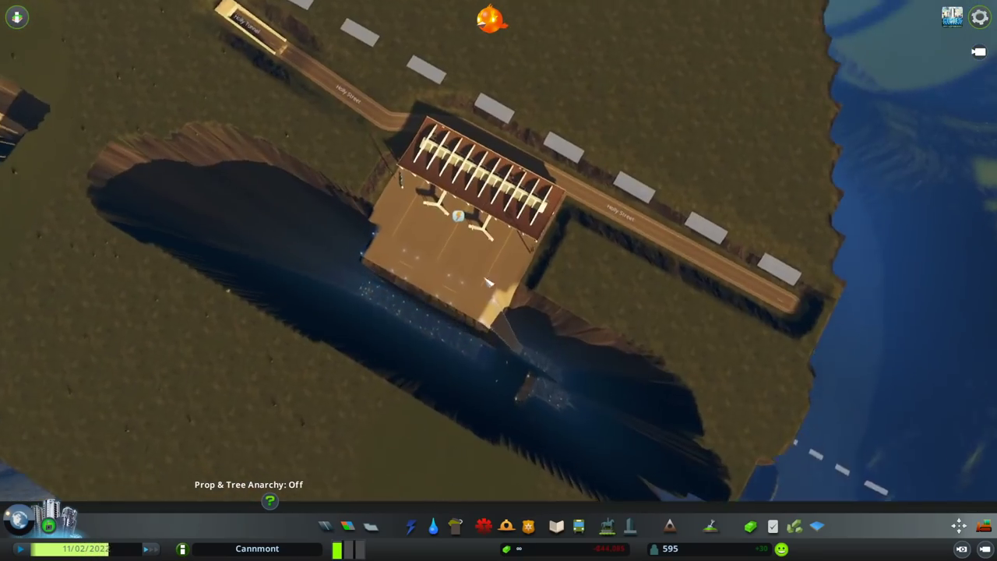
{"action": "scroll", "coordinate": [483, 280], "scroll_direction": "up", "scroll_amount": 3}
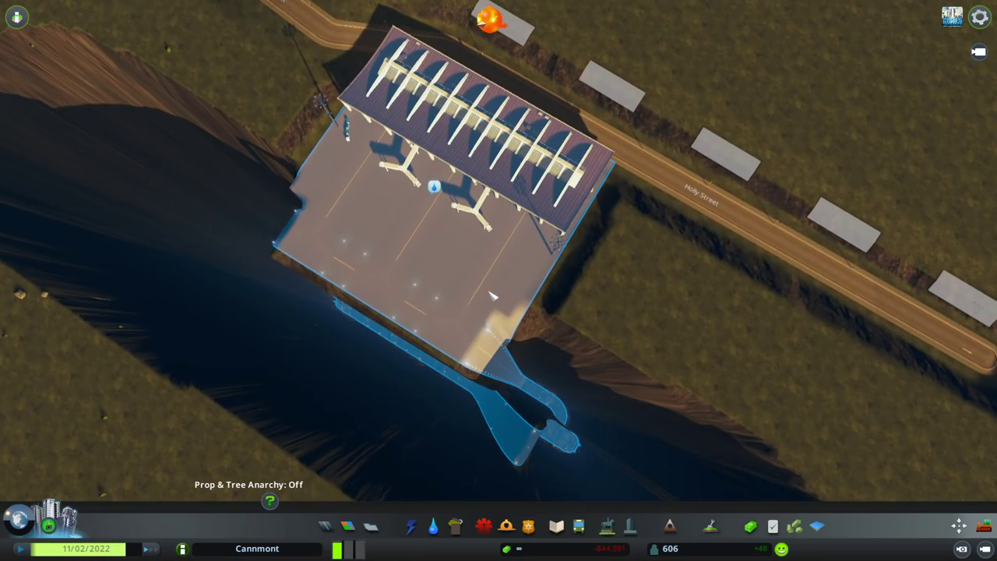
{"action": "key", "text": "space"}
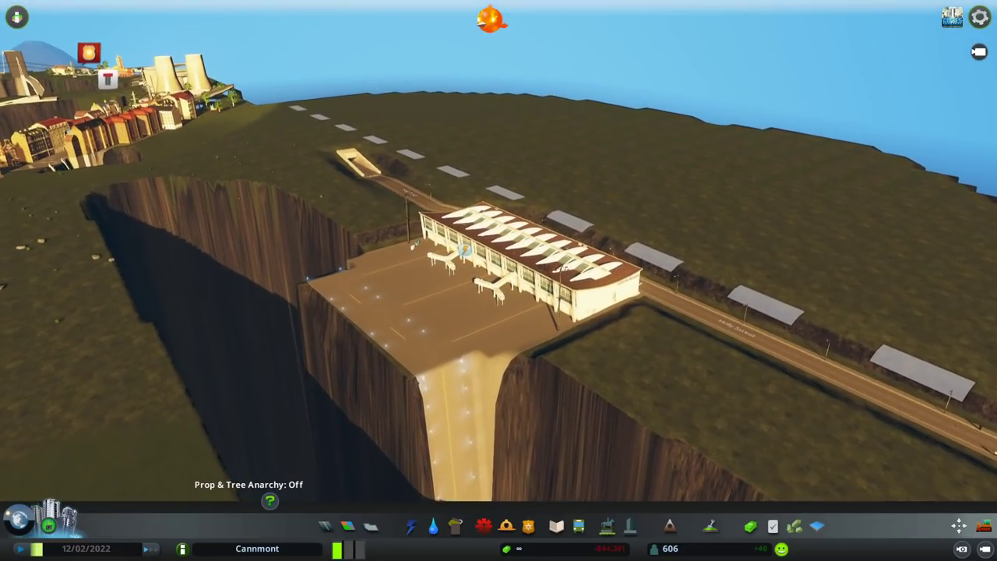
{"action": "scroll", "coordinate": [498, 280], "scroll_direction": "up", "scroll_amount": 3}
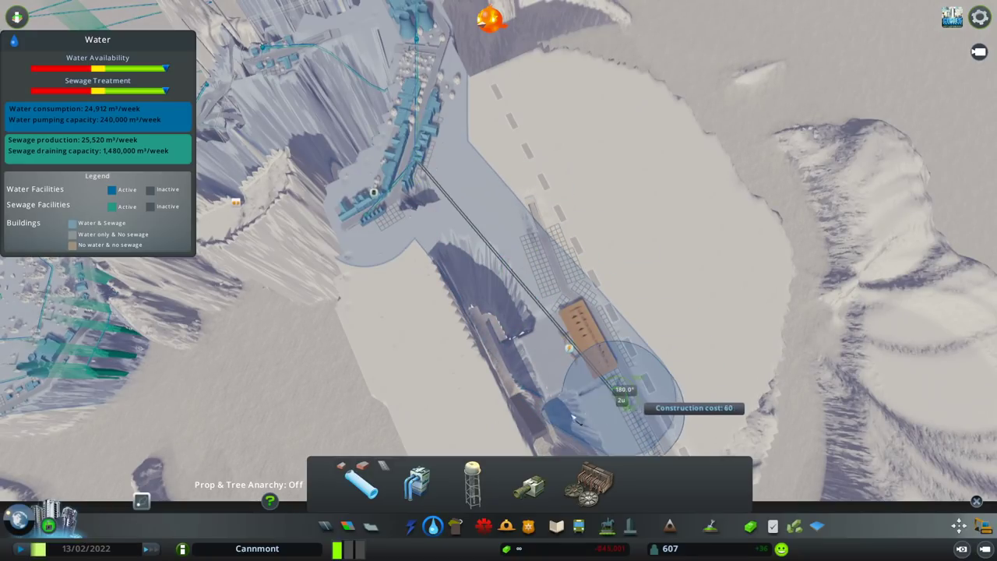
Step: Draw a power line from the town to the airport terminal
{"action": "left_click", "coordinate": [411, 526]}
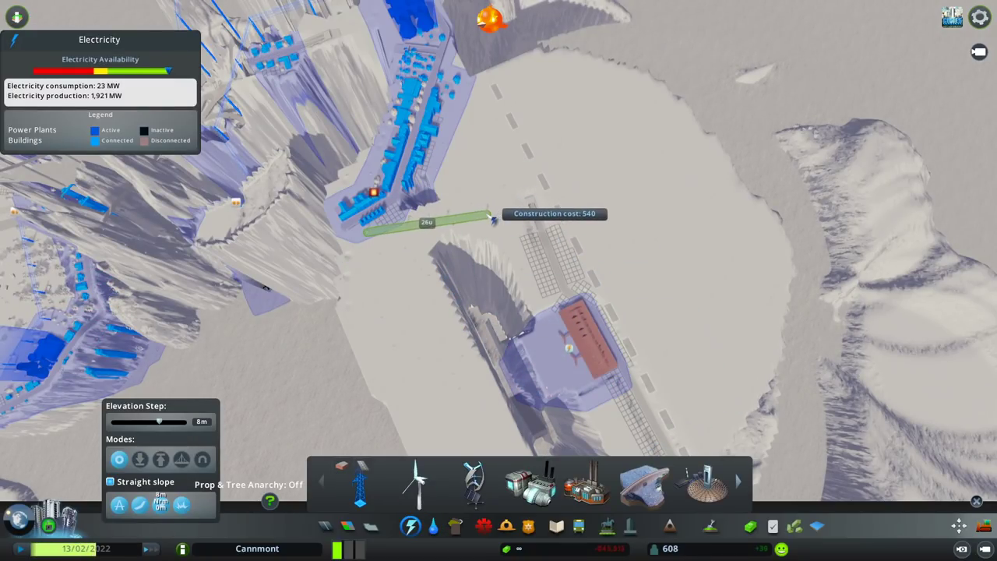
{"action": "left_click", "coordinate": [617, 433]}
{"action": "scroll", "coordinate": [617, 433], "scroll_direction": "up", "scroll_amount": 2}
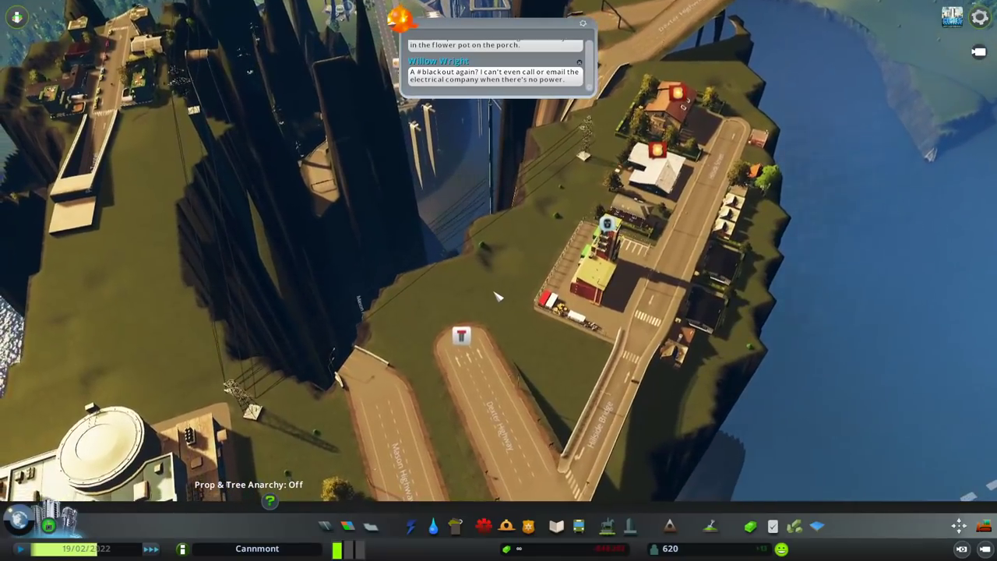
{"action": "scroll", "coordinate": [497, 296], "scroll_direction": "down", "scroll_amount": 3}
{"action": "scroll", "coordinate": [507, 288], "scroll_direction": "up", "scroll_amount": 4}
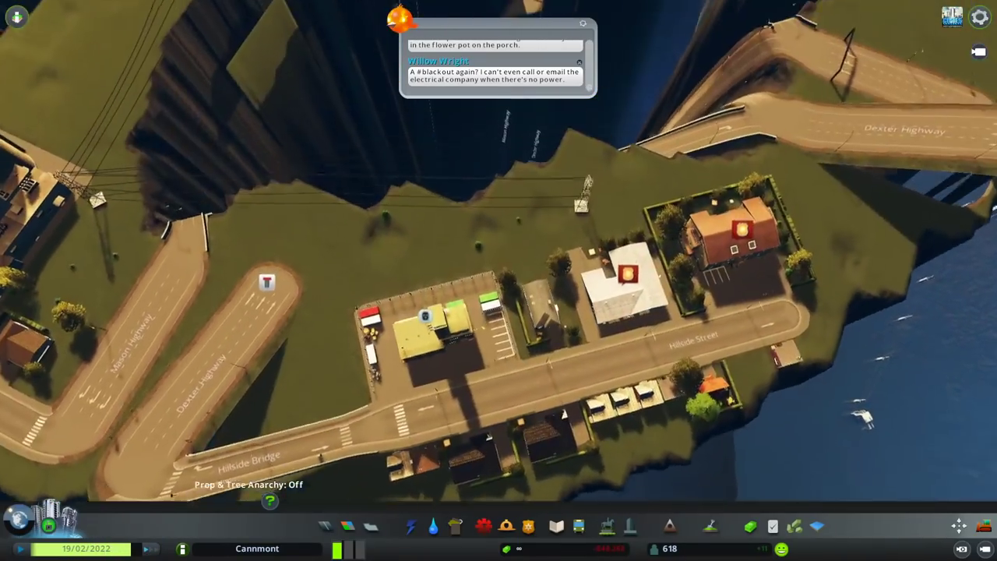
{"action": "scroll", "coordinate": [545, 312], "scroll_direction": "down", "scroll_amount": 6}
{"action": "scroll", "coordinate": [545, 311], "scroll_direction": "down", "scroll_amount": 3}
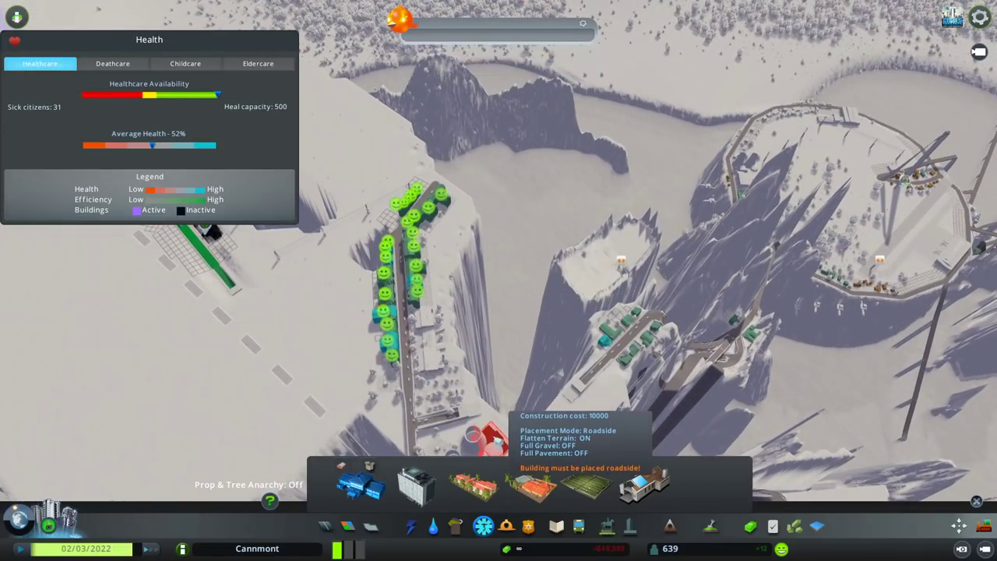
{"action": "scroll", "coordinate": [507, 436], "scroll_direction": "down", "scroll_amount": 3}
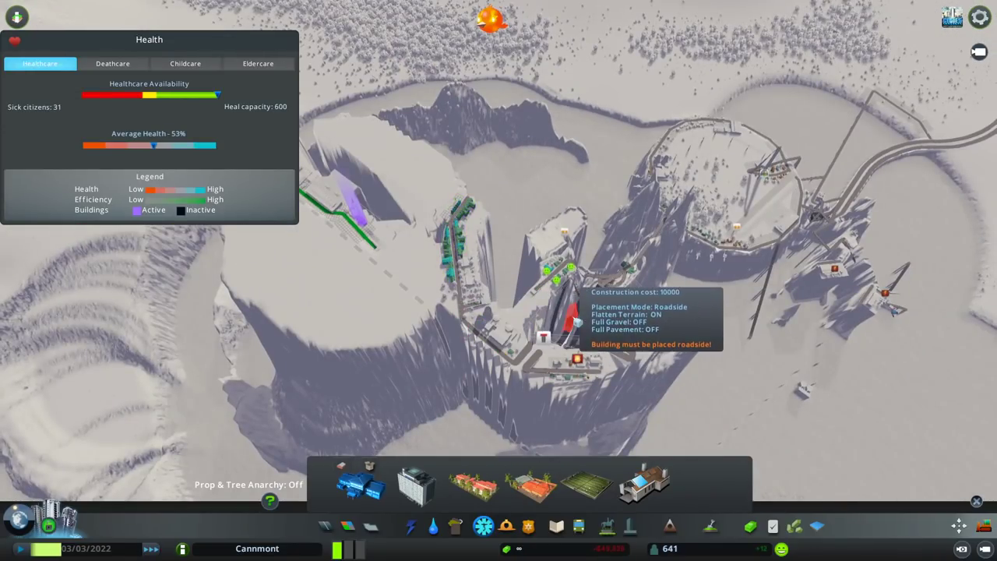
{"action": "scroll", "coordinate": [577, 319], "scroll_direction": "down", "scroll_amount": 1}
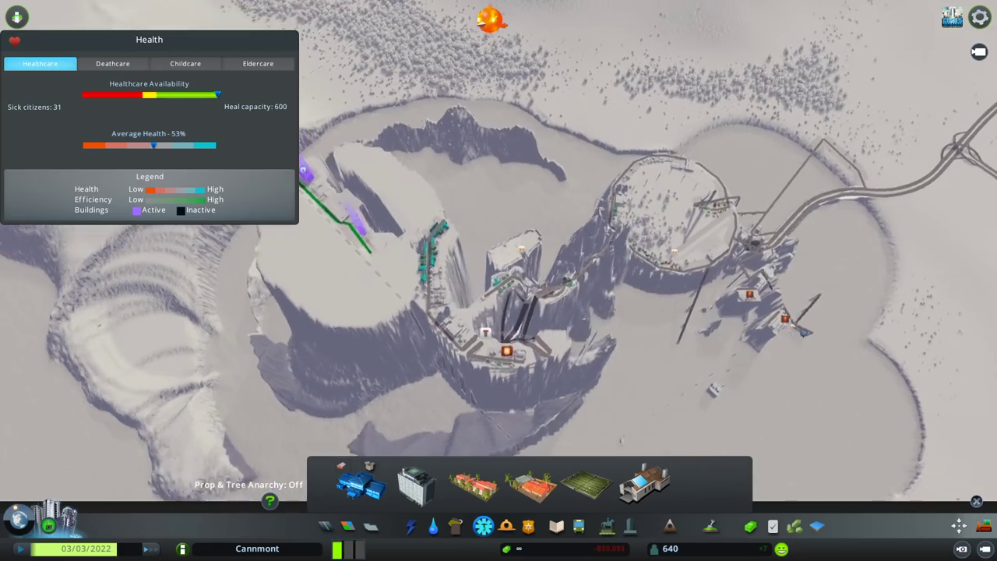
{"action": "scroll", "coordinate": [545, 312], "scroll_direction": "up", "scroll_amount": 5}
{"action": "scroll", "coordinate": [506, 296], "scroll_direction": "up", "scroll_amount": 5}
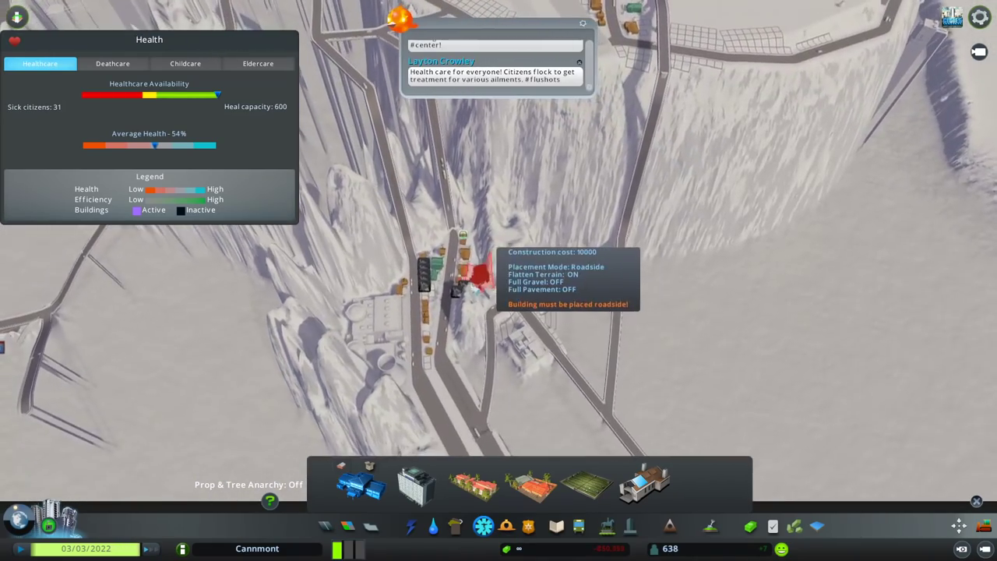
{"action": "scroll", "coordinate": [494, 281], "scroll_direction": "up", "scroll_amount": 3}
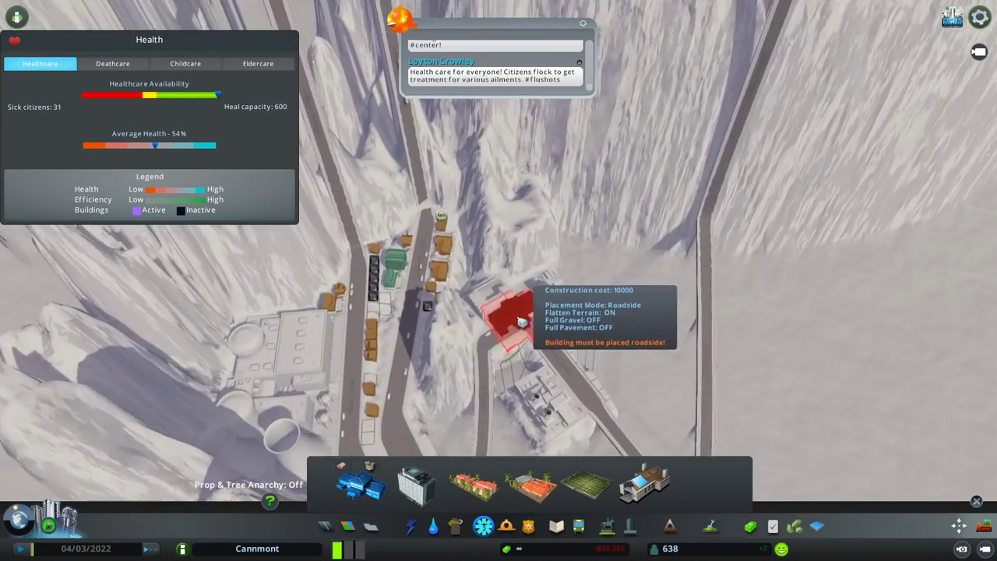
{"action": "scroll", "coordinate": [545, 328], "scroll_direction": "up", "scroll_amount": 3}
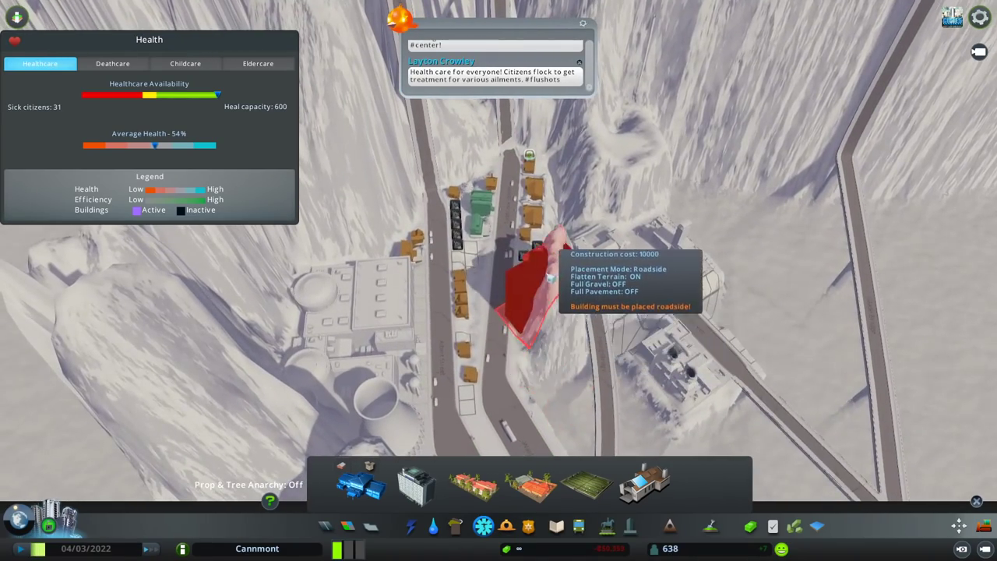
{"action": "scroll", "coordinate": [553, 276], "scroll_direction": "down", "scroll_amount": 8}
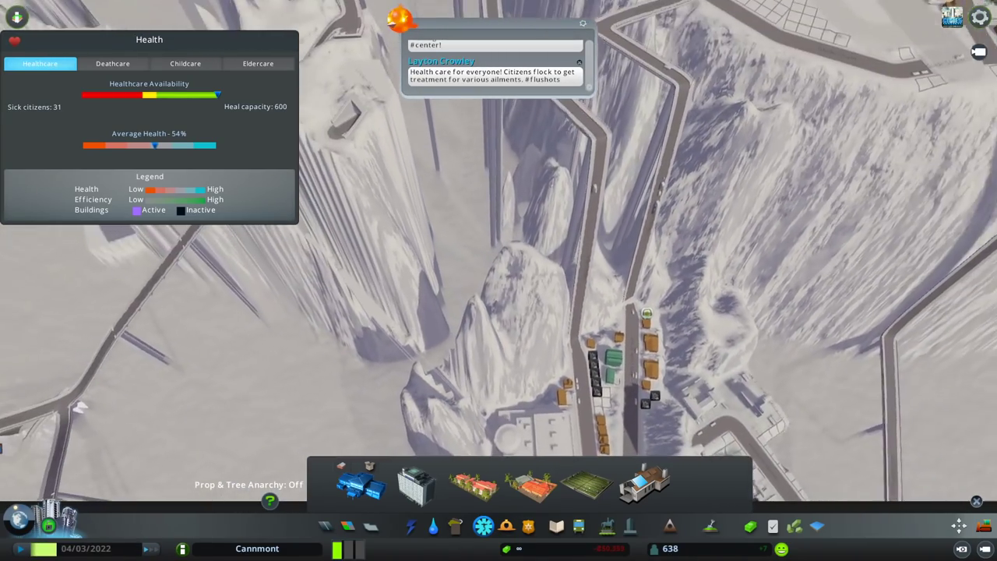
{"action": "scroll", "coordinate": [499, 311], "scroll_direction": "up", "scroll_amount": 3}
{"action": "scroll", "coordinate": [498, 312], "scroll_direction": "up", "scroll_amount": 3}
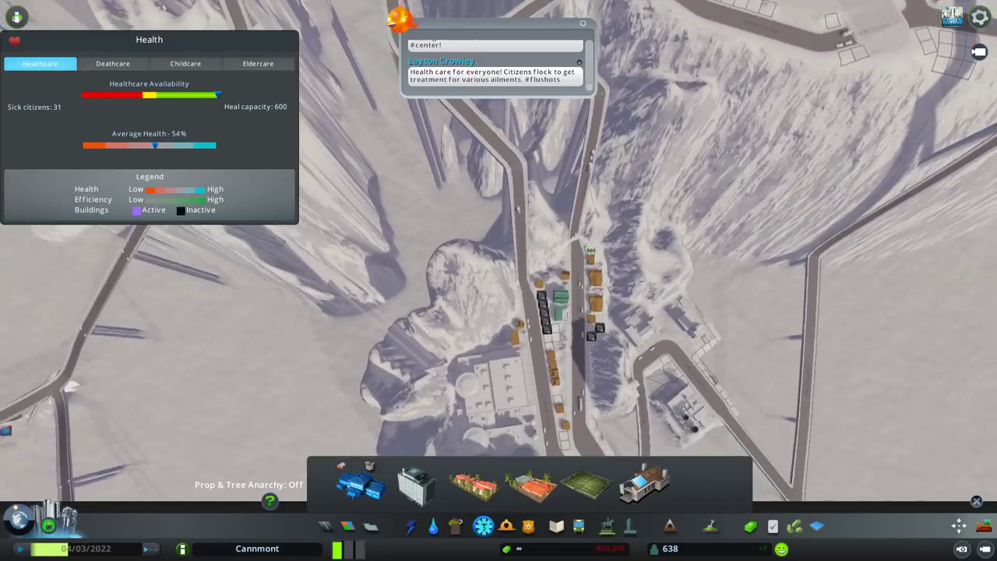
{"action": "scroll", "coordinate": [503, 285], "scroll_direction": "up", "scroll_amount": 2}
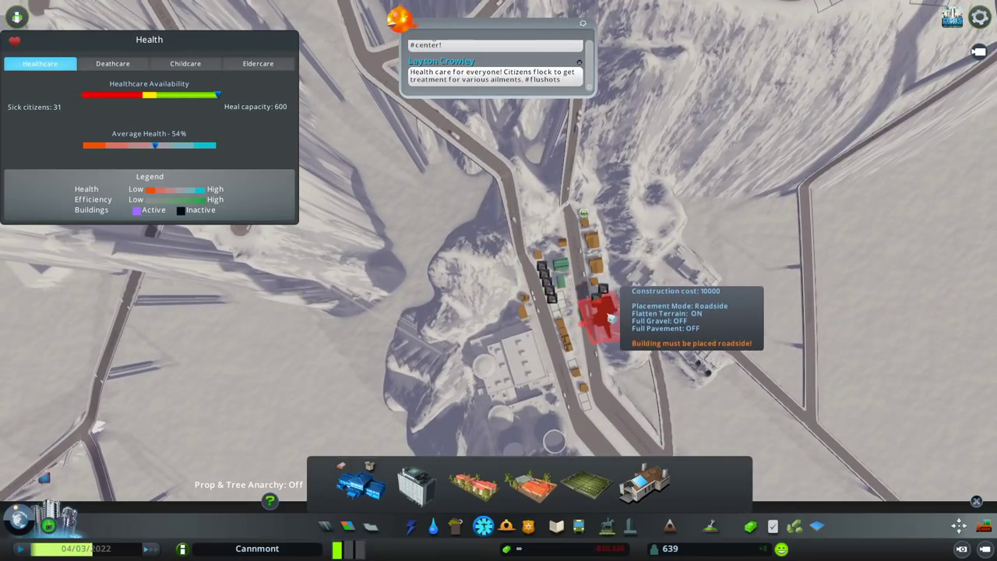
{"action": "scroll", "coordinate": [549, 308], "scroll_direction": "down", "scroll_amount": 8}
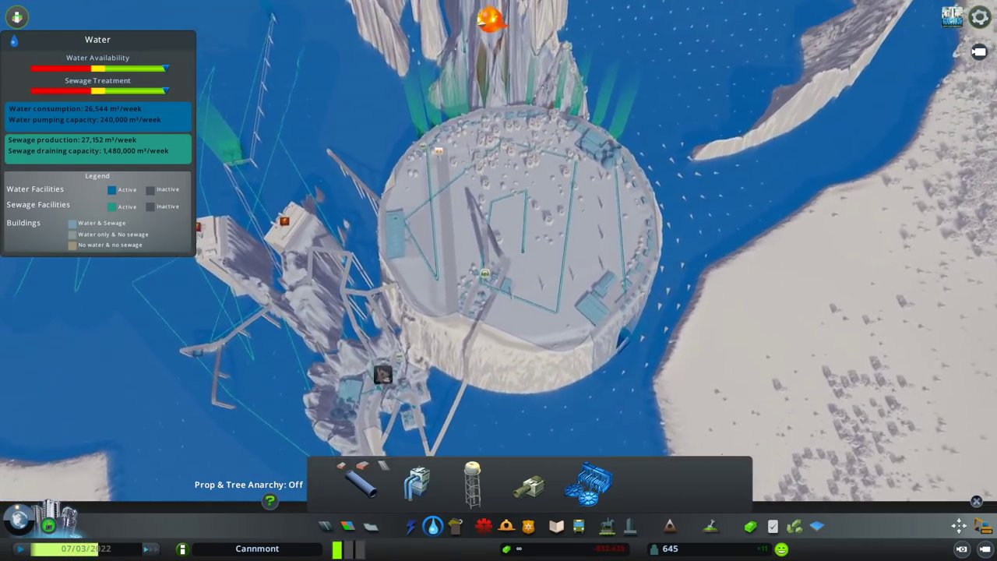
{"action": "scroll", "coordinate": [489, 313], "scroll_direction": "up", "scroll_amount": 8}
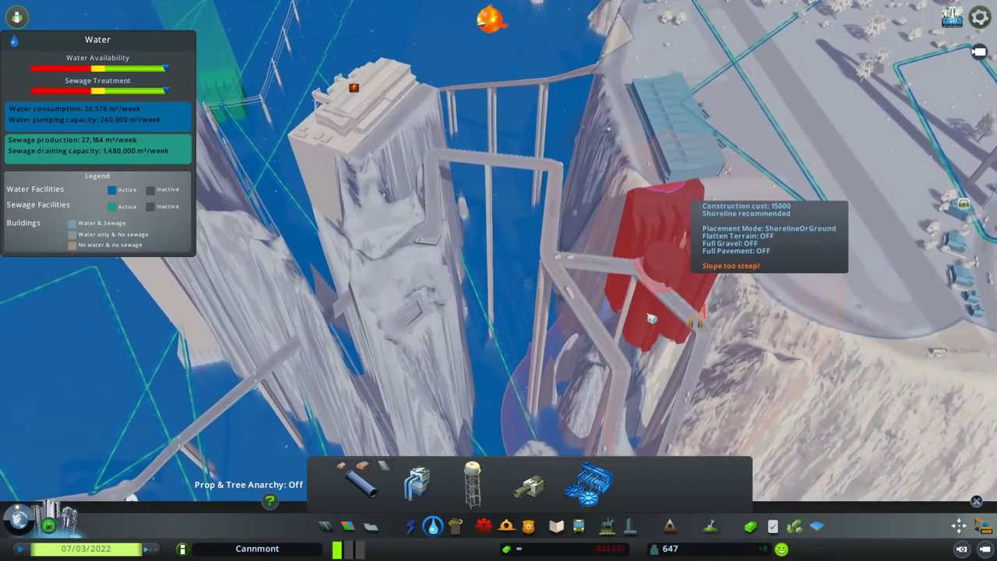
{"action": "scroll", "coordinate": [651, 317], "scroll_direction": "down", "scroll_amount": 6}
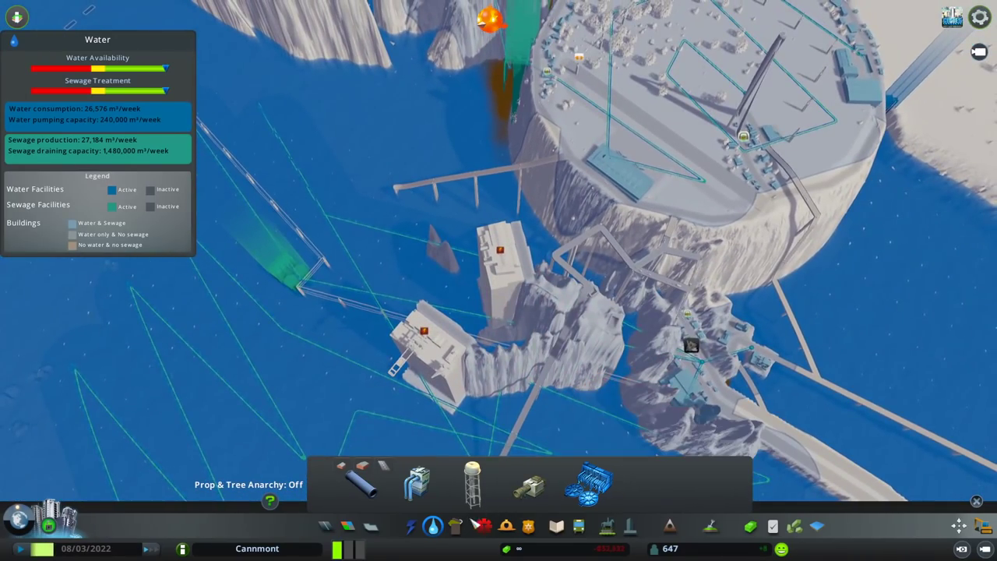
Step: Switch from the Water view to the Electricity overview and its power buildings
{"action": "left_click", "coordinate": [410, 526]}
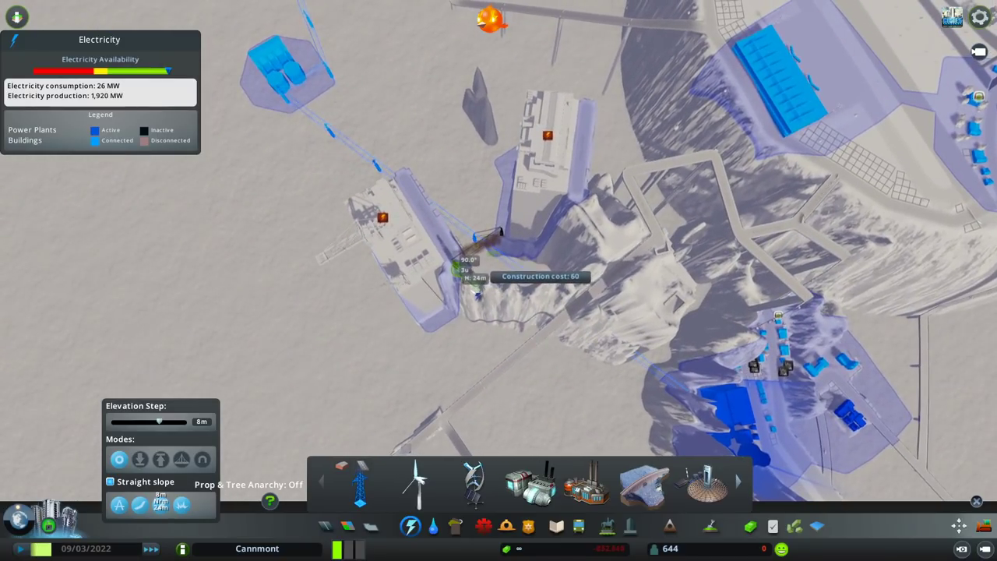
Step: Close the Electricity info view to return to the plain view of the sea cliffs
{"action": "key", "text": "Escape"}
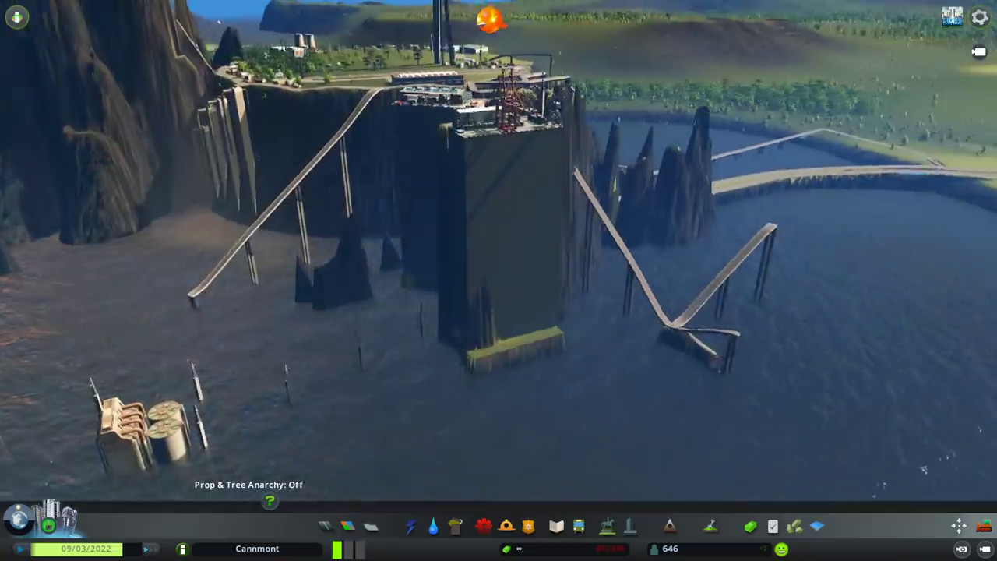
{"action": "scroll", "coordinate": [499, 280], "scroll_direction": "up", "scroll_amount": 5}
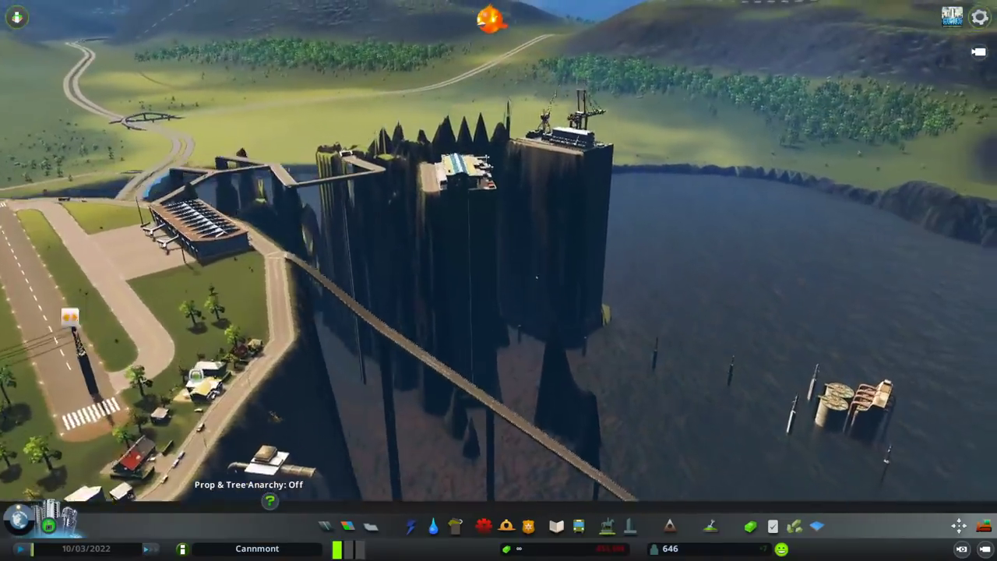
{"action": "scroll", "coordinate": [498, 281], "scroll_direction": "up", "scroll_amount": 3}
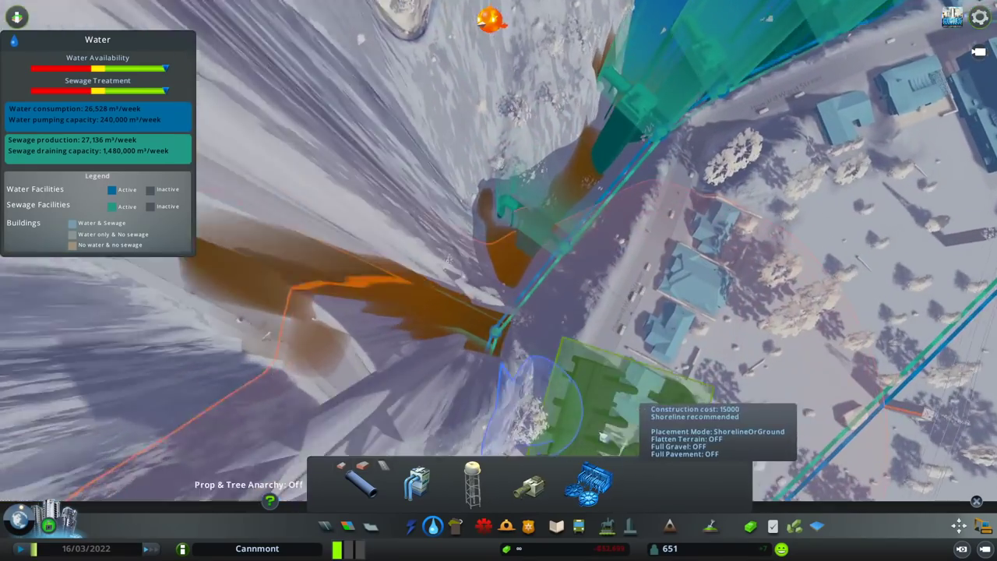
{"action": "scroll", "coordinate": [510, 431], "scroll_direction": "down", "scroll_amount": 8}
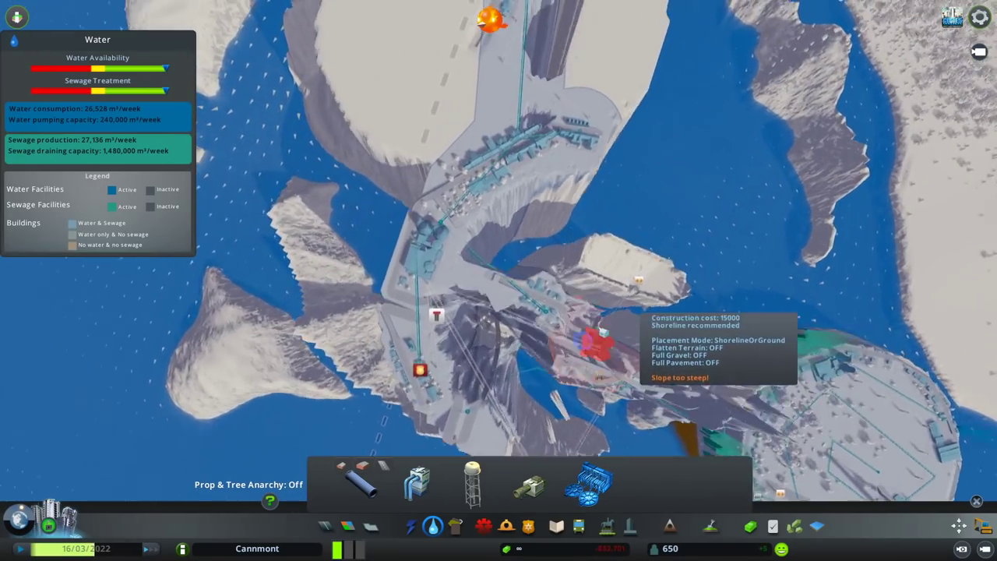
{"action": "scroll", "coordinate": [604, 331], "scroll_direction": "down", "scroll_amount": 3}
{"action": "scroll", "coordinate": [545, 311], "scroll_direction": "up", "scroll_amount": 8}
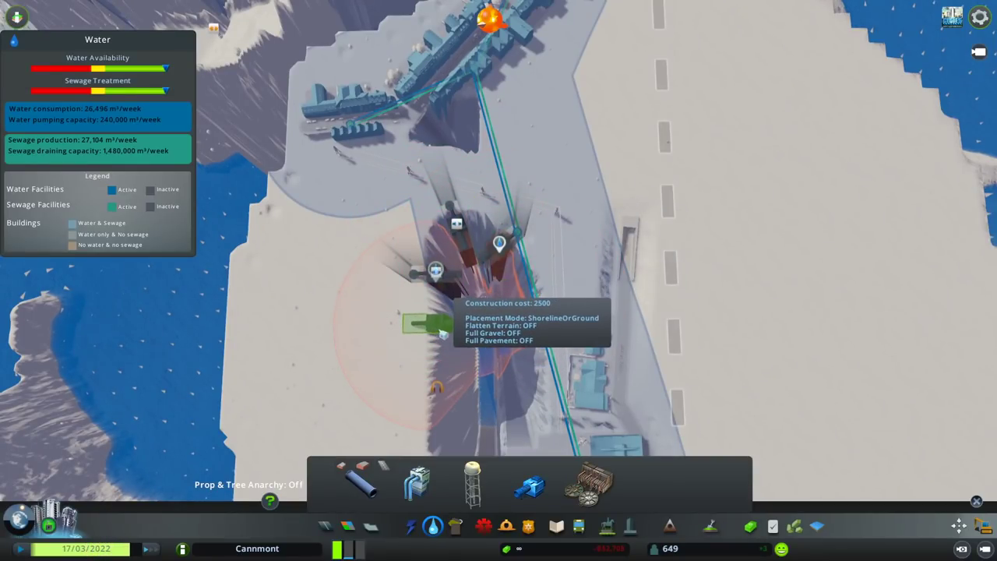
{"action": "scroll", "coordinate": [442, 334], "scroll_direction": "up", "scroll_amount": 3}
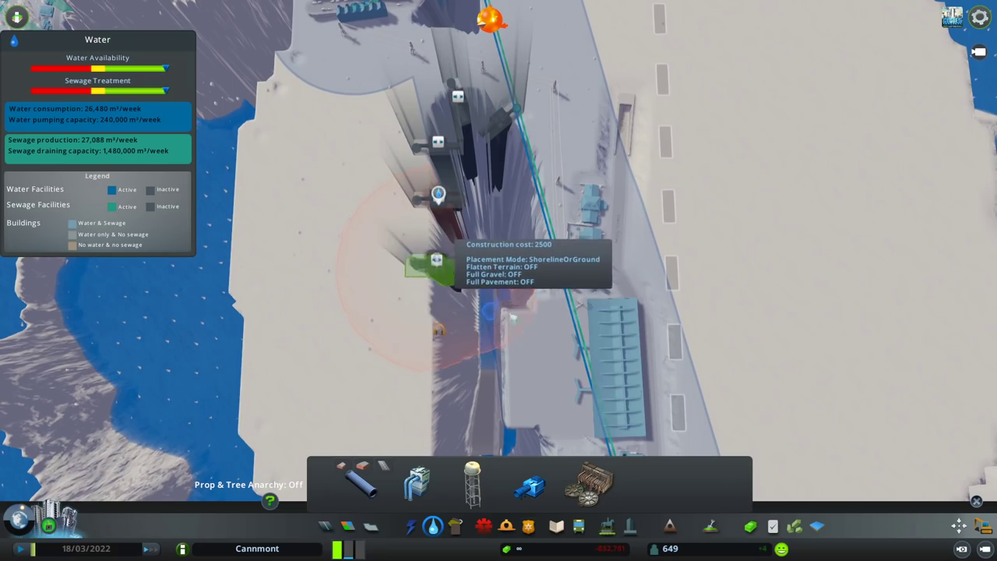
Step: Connect the new cliff-face drain outlets with water pipes and leave the Water overview
{"action": "left_click", "coordinate": [361, 484]}
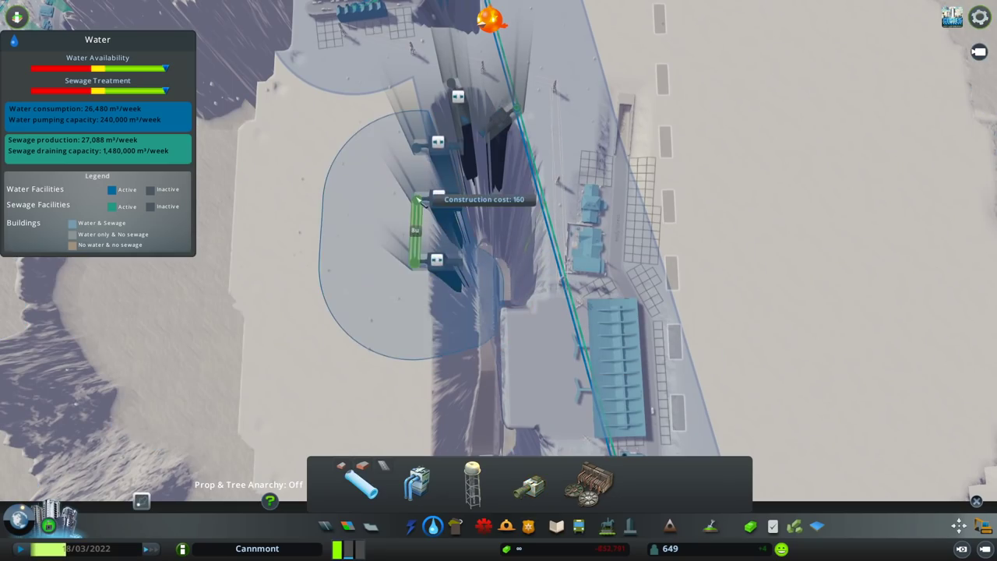
{"action": "key", "text": "Escape"}
{"action": "left_click", "coordinate": [347, 526]}
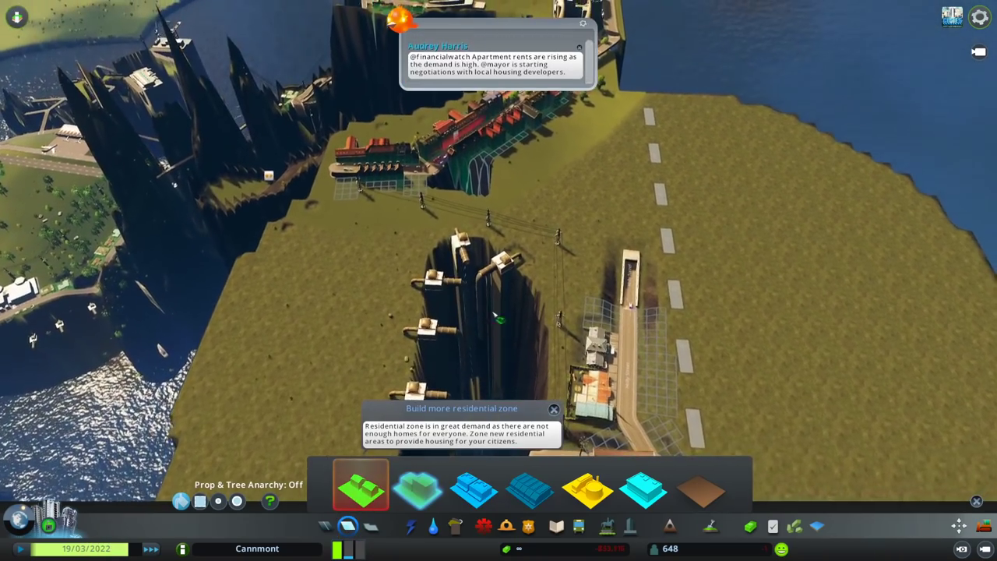
{"action": "scroll", "coordinate": [503, 297], "scroll_direction": "up", "scroll_amount": 5}
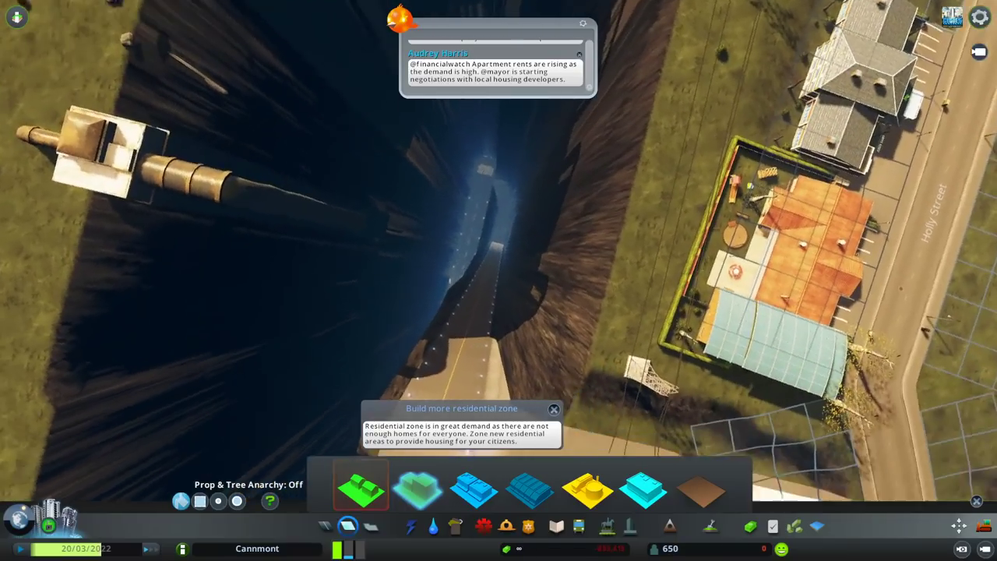
{"action": "scroll", "coordinate": [502, 298], "scroll_direction": "up", "scroll_amount": 5}
{"action": "scroll", "coordinate": [503, 298], "scroll_direction": "up", "scroll_amount": 4}
{"action": "scroll", "coordinate": [502, 297], "scroll_direction": "up", "scroll_amount": 3}
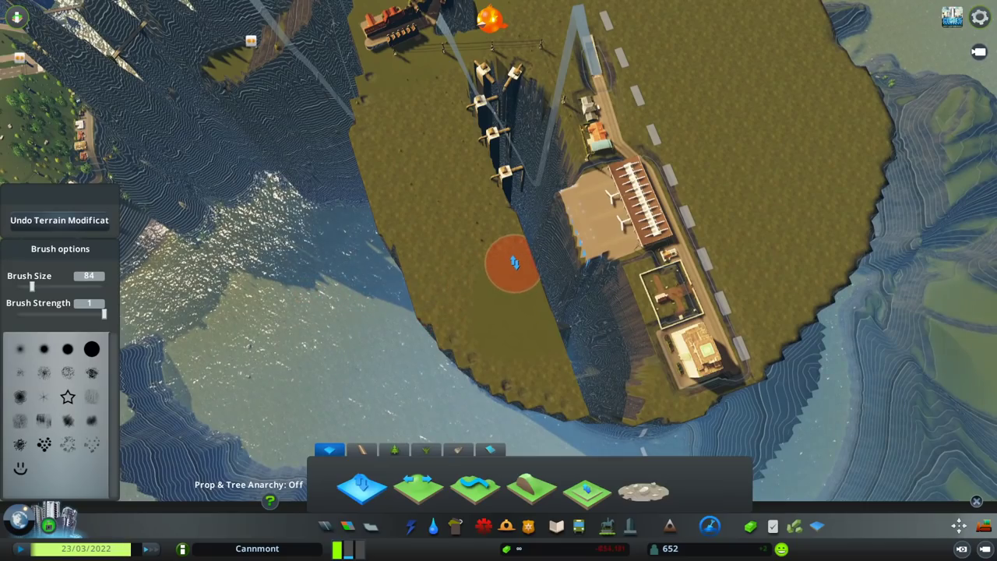
{"action": "scroll", "coordinate": [502, 265], "scroll_direction": "up", "scroll_amount": 3}
{"action": "scroll", "coordinate": [467, 257], "scroll_direction": "up", "scroll_amount": 2}
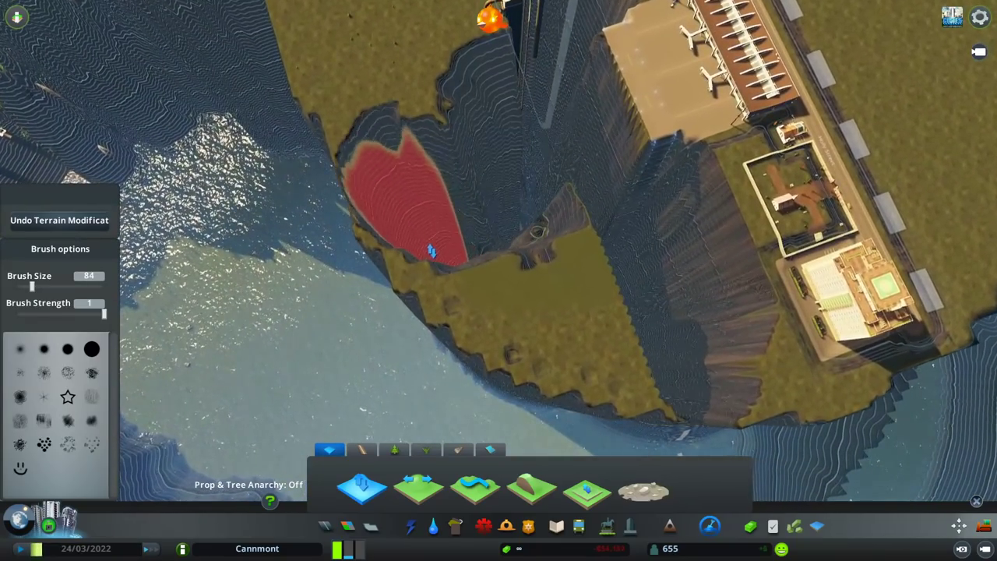
{"action": "scroll", "coordinate": [393, 280], "scroll_direction": "up", "scroll_amount": 3}
{"action": "scroll", "coordinate": [467, 257], "scroll_direction": "up", "scroll_amount": 2}
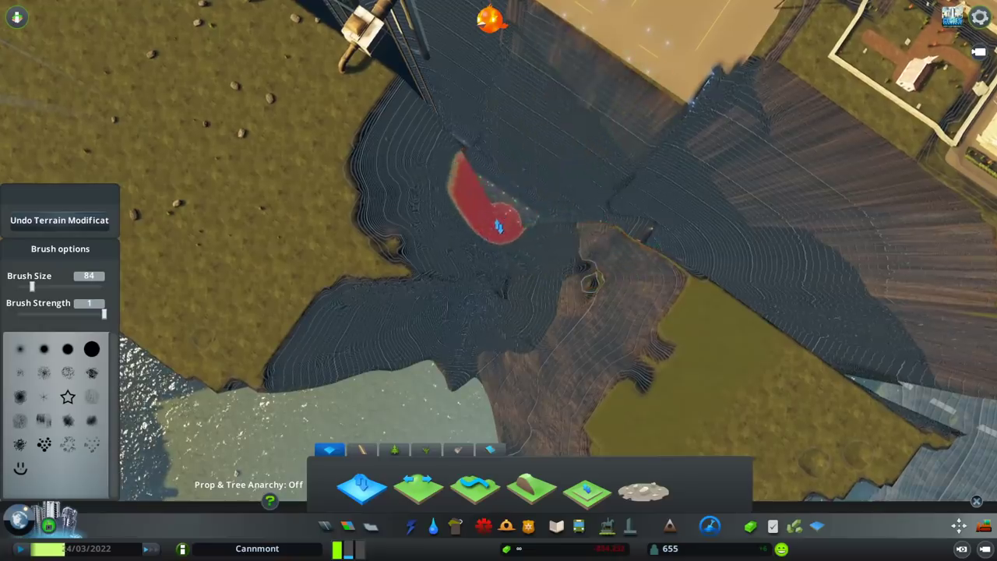
{"action": "scroll", "coordinate": [498, 228], "scroll_direction": "up", "scroll_amount": 3}
{"action": "scroll", "coordinate": [483, 218], "scroll_direction": "up", "scroll_amount": 3}
{"action": "scroll", "coordinate": [458, 204], "scroll_direction": "up", "scroll_amount": 2}
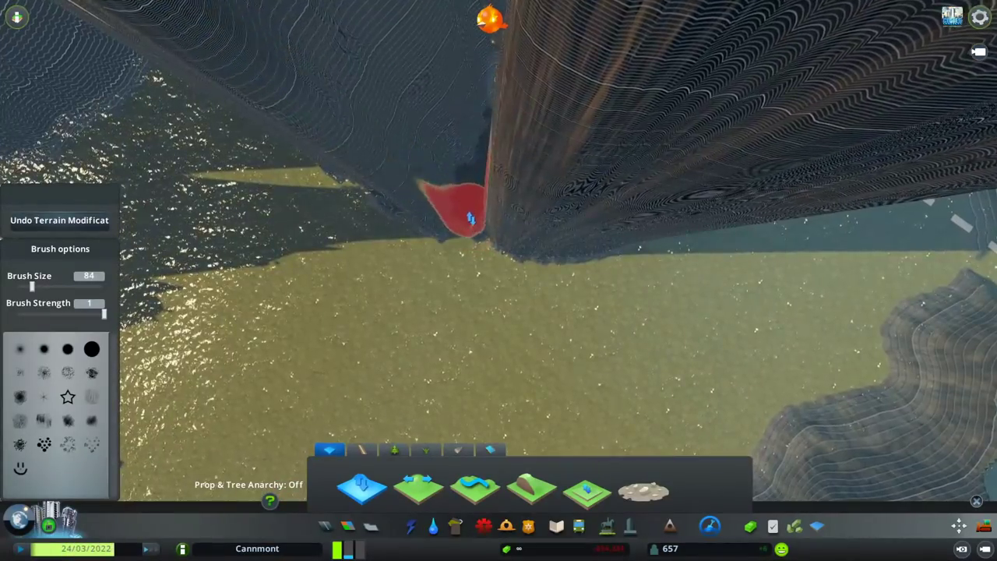
{"action": "scroll", "coordinate": [466, 220], "scroll_direction": "down", "scroll_amount": 3}
{"action": "scroll", "coordinate": [465, 220], "scroll_direction": "down", "scroll_amount": 3}
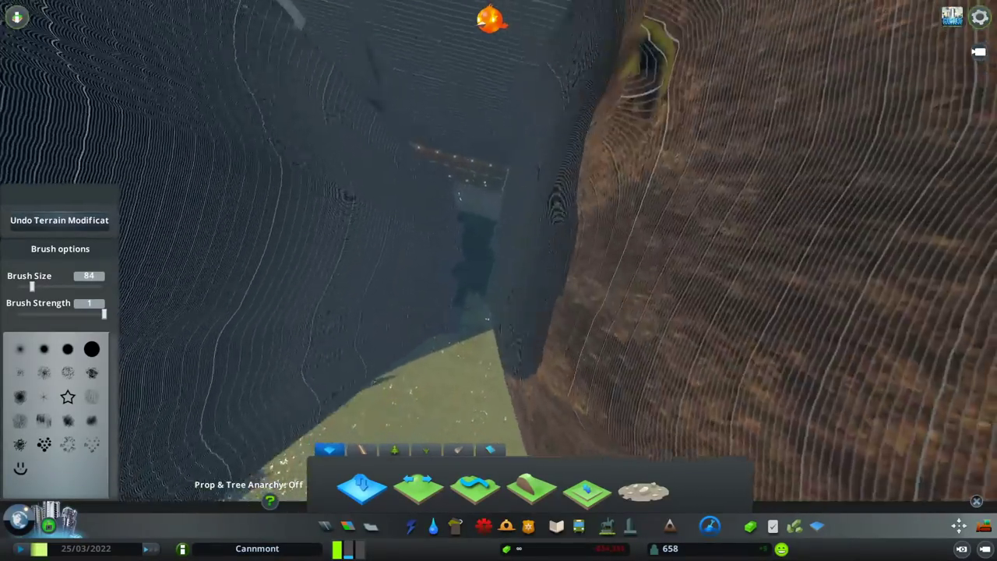
{"action": "scroll", "coordinate": [466, 221], "scroll_direction": "down", "scroll_amount": 3}
{"action": "scroll", "coordinate": [489, 284], "scroll_direction": "up", "scroll_amount": 3}
{"action": "scroll", "coordinate": [488, 285], "scroll_direction": "up", "scroll_amount": 3}
Step: Orbit the view around the tower standing in the lowered cliff gap
{"action": "key", "text": "q"}
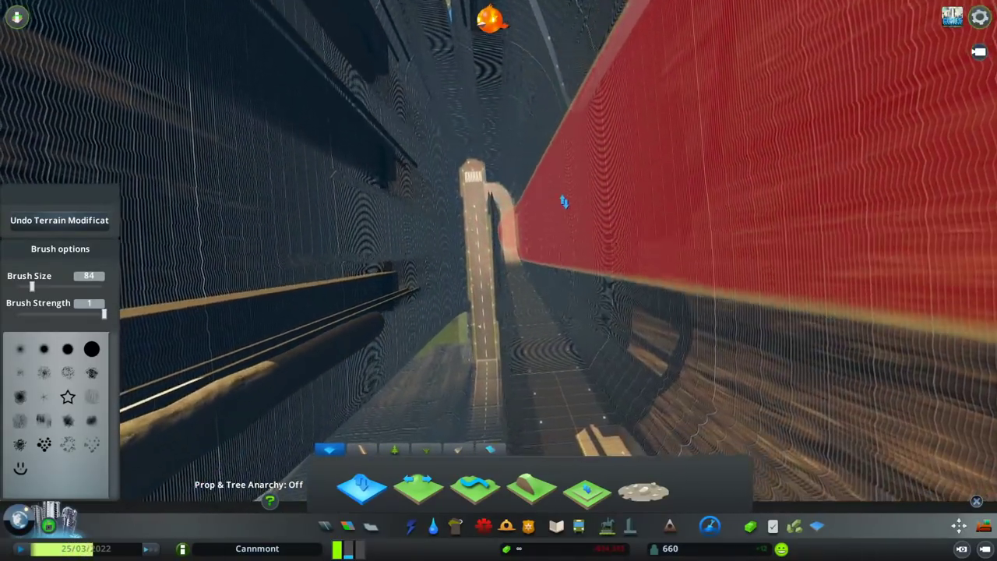
{"action": "scroll", "coordinate": [547, 206], "scroll_direction": "down", "scroll_amount": 3}
{"action": "scroll", "coordinate": [529, 257], "scroll_direction": "down", "scroll_amount": 3}
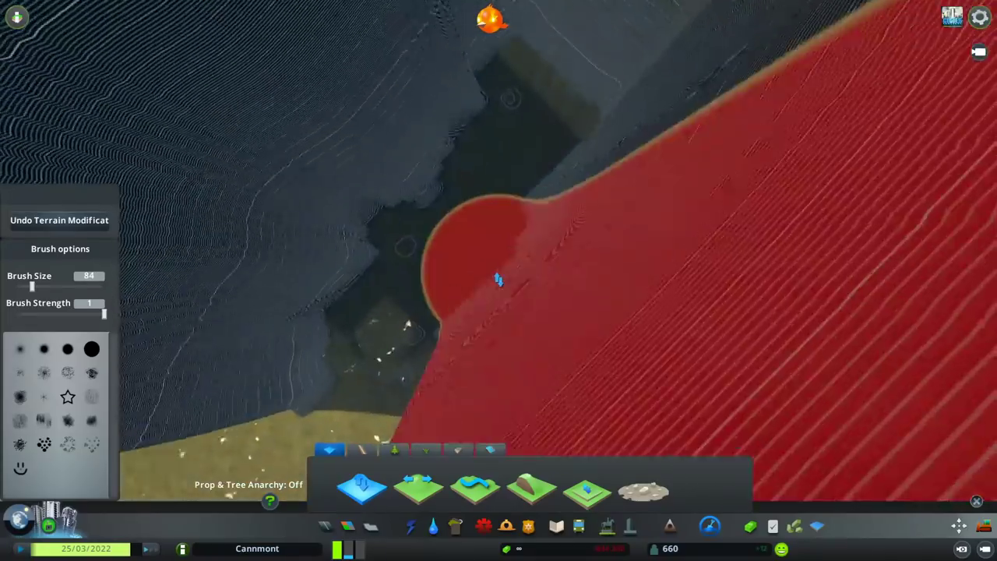
{"action": "scroll", "coordinate": [525, 273], "scroll_direction": "down", "scroll_amount": 3}
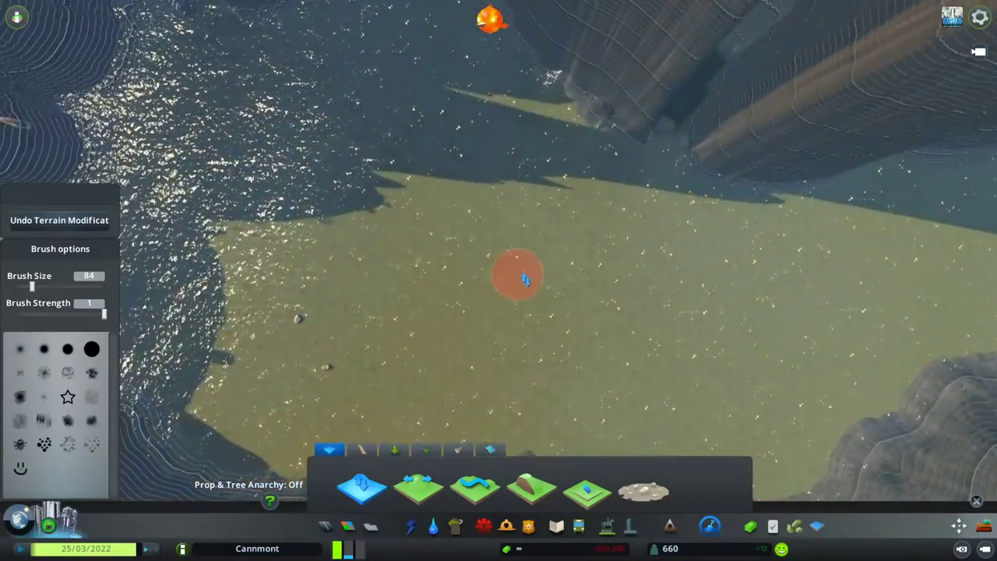
{"action": "scroll", "coordinate": [526, 279], "scroll_direction": "down", "scroll_amount": 8}
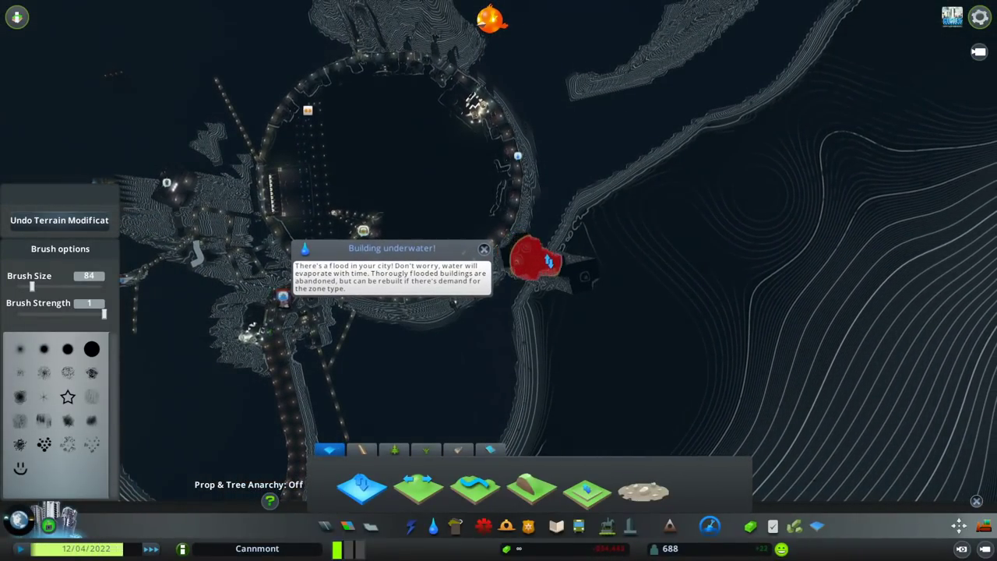
{"action": "scroll", "coordinate": [498, 281], "scroll_direction": "up", "scroll_amount": 6}
{"action": "scroll", "coordinate": [499, 280], "scroll_direction": "up", "scroll_amount": 4}
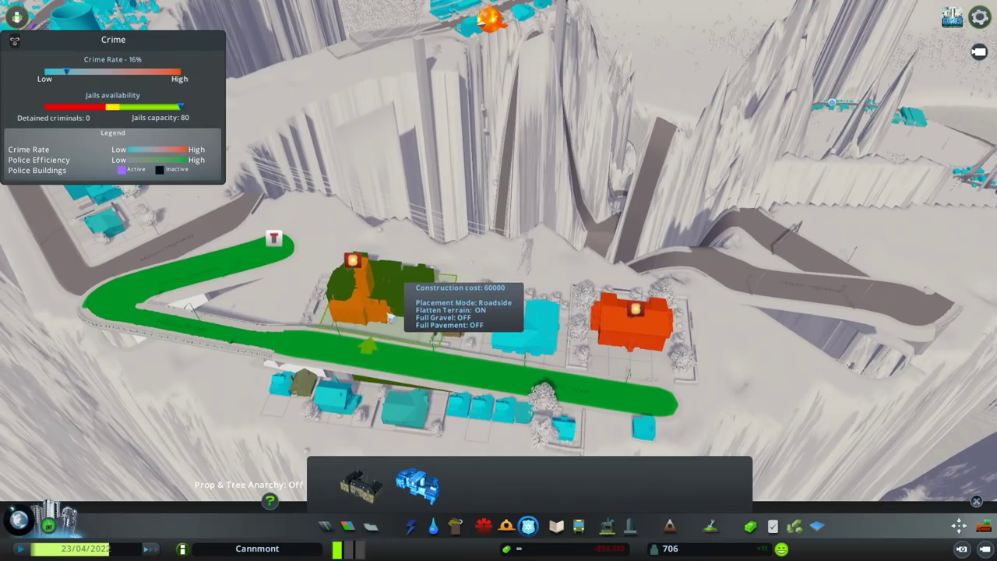
Step: Cancel the police HQ placement and inspect the elementary school and The Valley Residence
{"action": "left_click", "coordinate": [669, 526]}
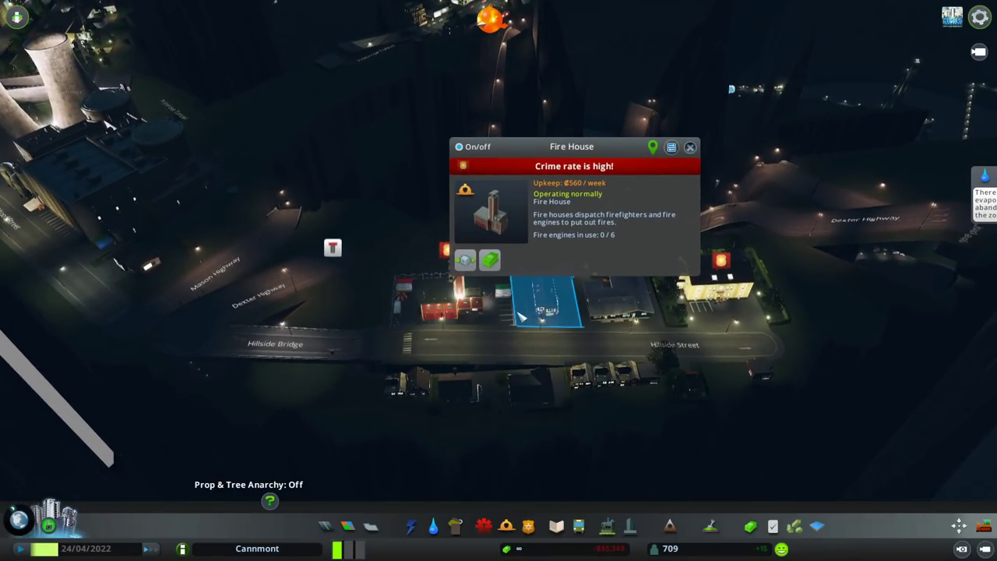
{"action": "middle_click", "coordinate": [590, 312]}
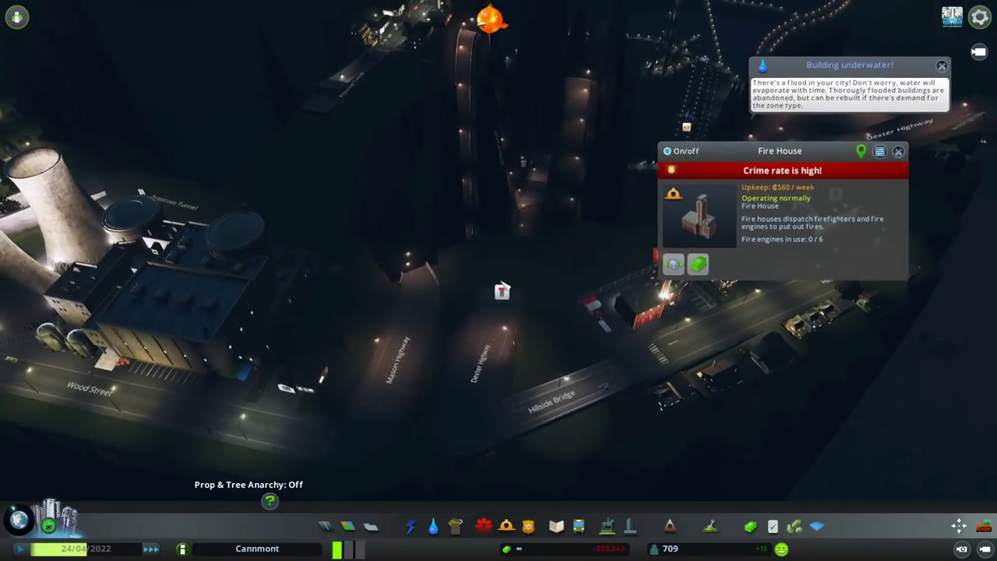
{"action": "scroll", "coordinate": [632, 358], "scroll_direction": "down", "scroll_amount": 5}
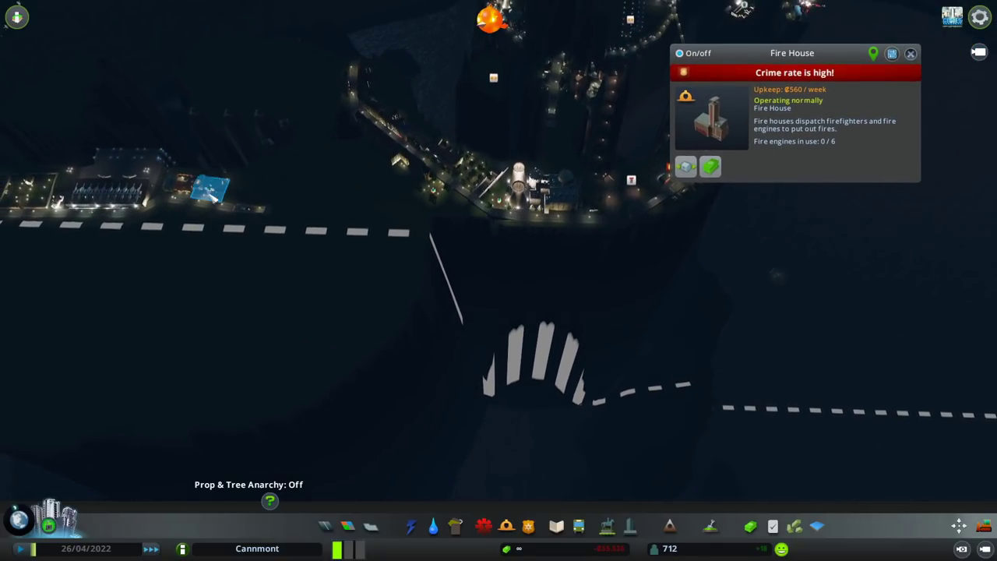
{"action": "scroll", "coordinate": [529, 183], "scroll_direction": "up", "scroll_amount": 5}
{"action": "left_click", "coordinate": [599, 389]}
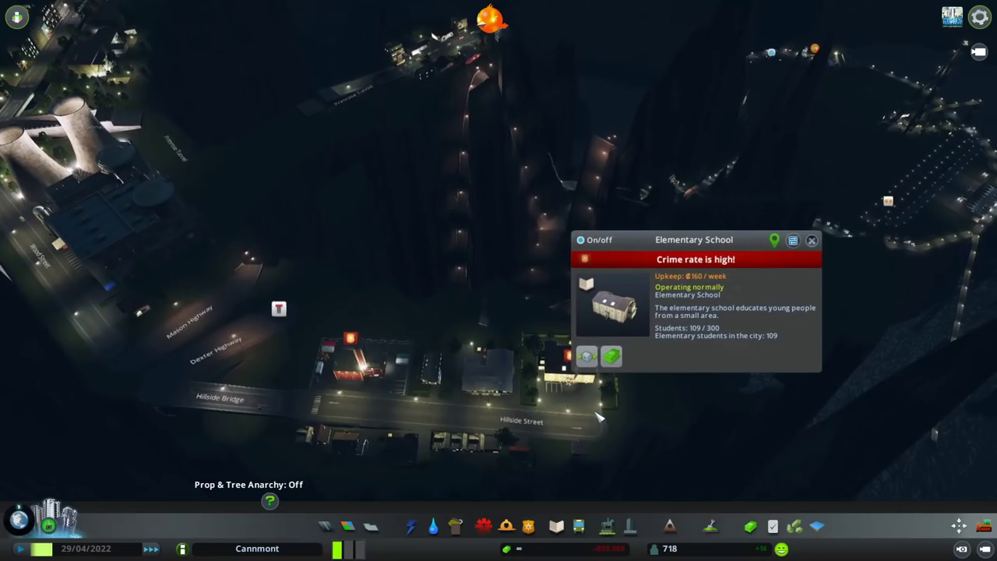
{"action": "left_click", "coordinate": [491, 390]}
{"action": "left_click", "coordinate": [602, 411]}
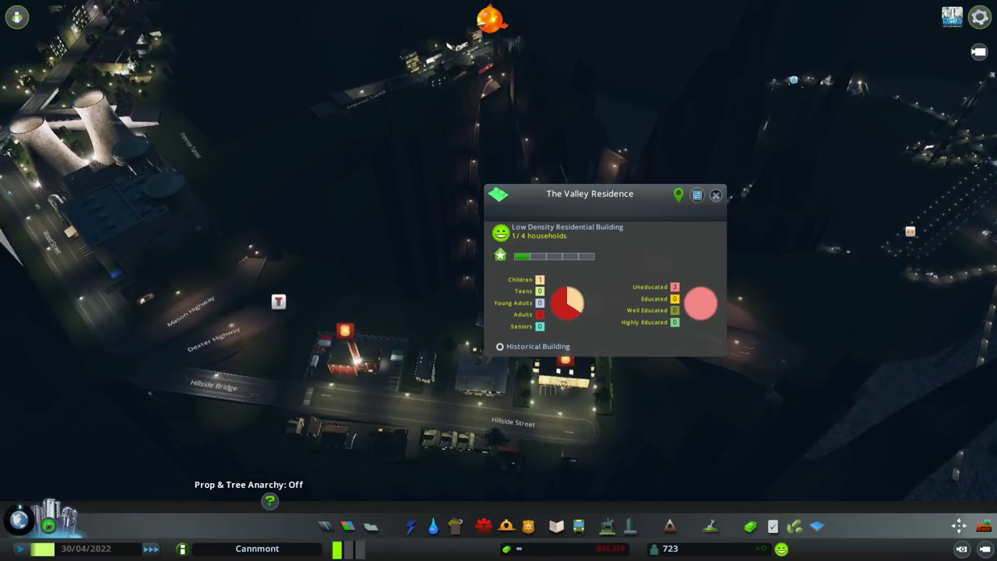
Step: Bulldoze a building beside the fire house and place the small Police Station roadside
{"action": "left_click", "coordinate": [759, 259]}
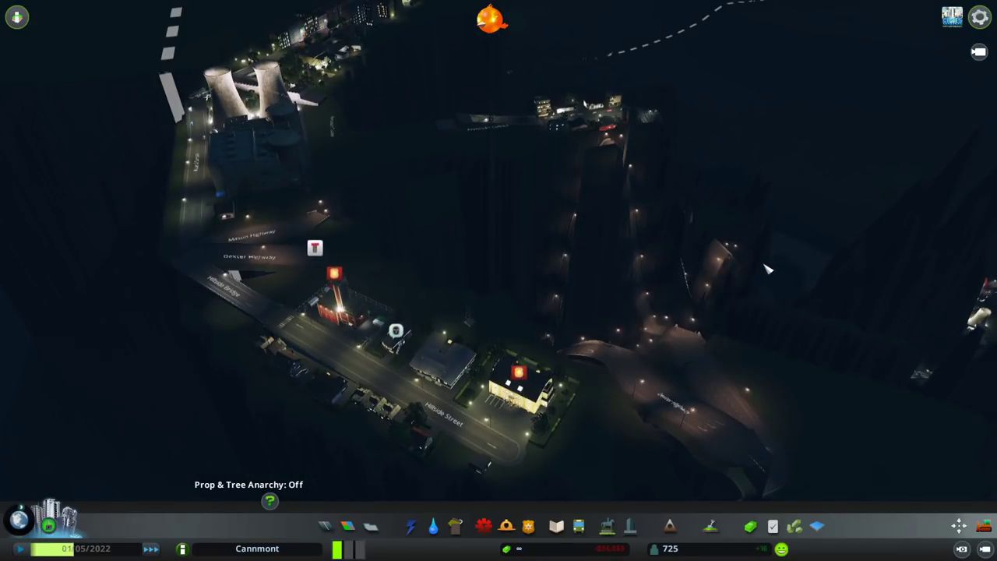
{"action": "key", "text": "b"}
{"action": "left_click", "coordinate": [467, 342]}
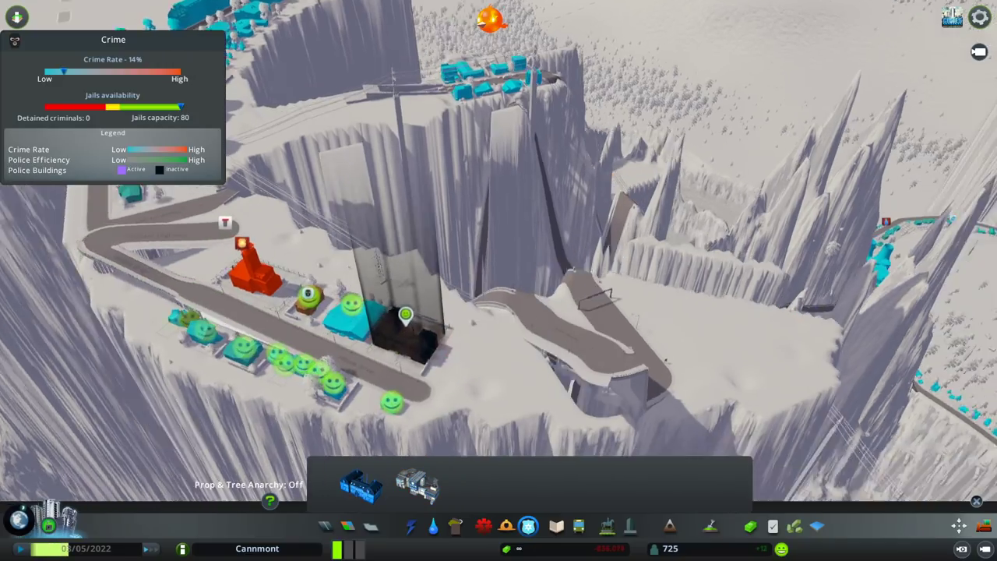
{"action": "right_click", "coordinate": [405, 340]}
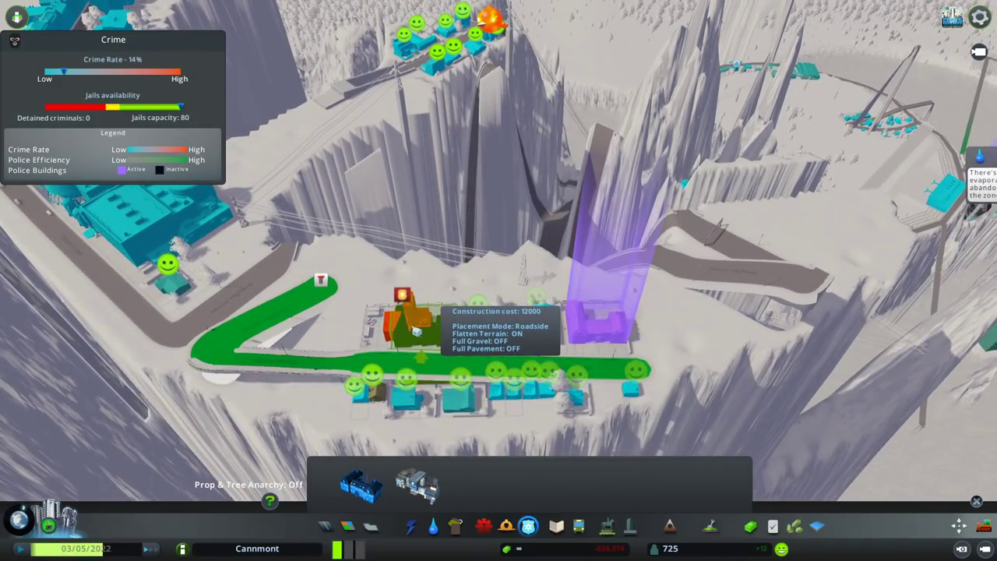
{"action": "left_click", "coordinate": [415, 331]}
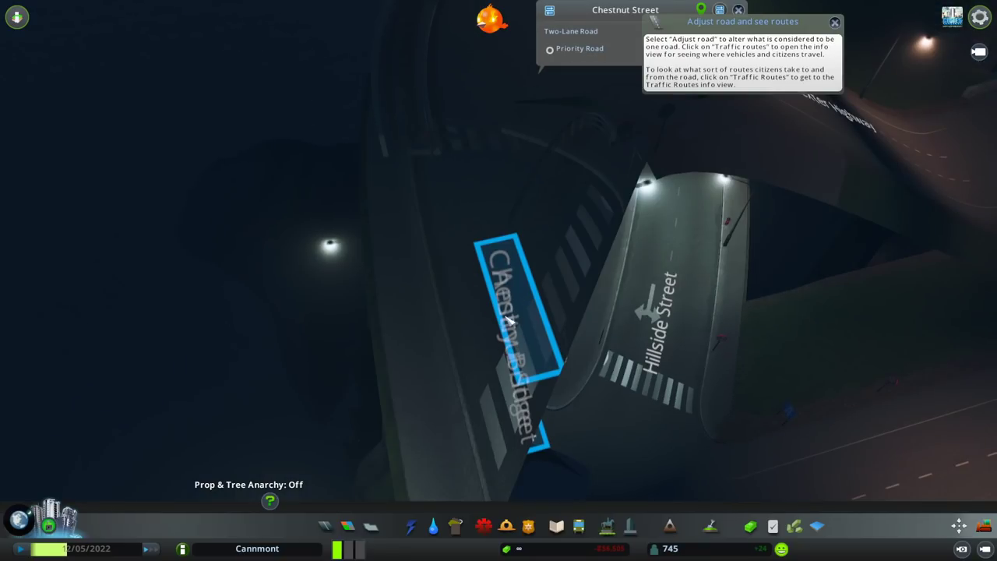
{"action": "left_click", "coordinate": [510, 320]}
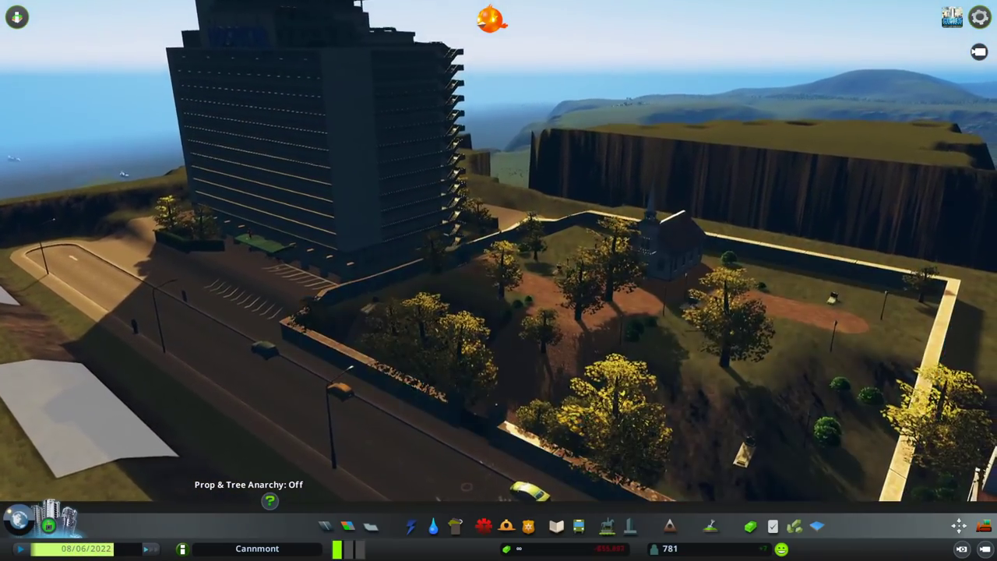
{"action": "scroll", "coordinate": [518, 310], "scroll_direction": "up", "scroll_amount": 4}
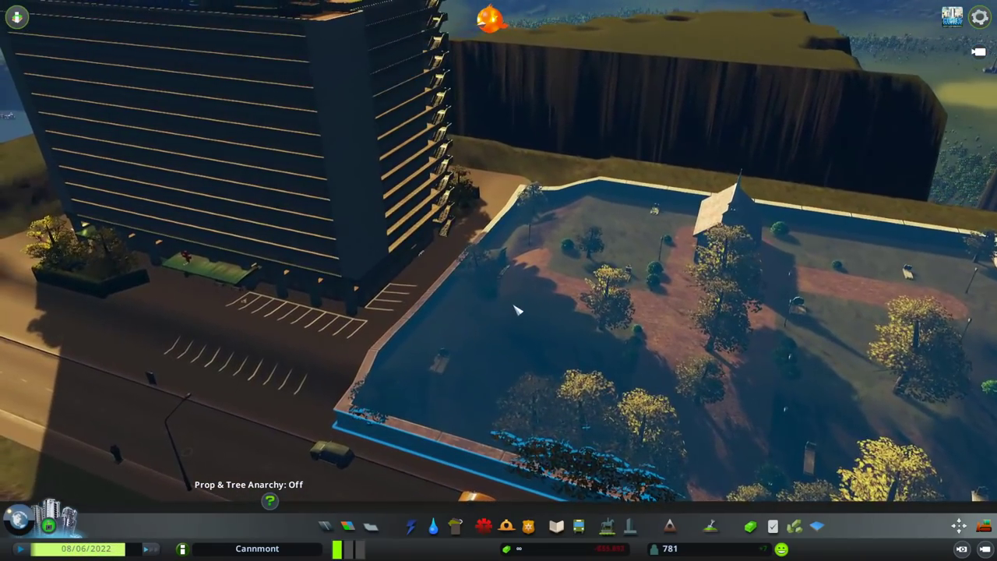
{"action": "scroll", "coordinate": [518, 310], "scroll_direction": "down", "scroll_amount": 3}
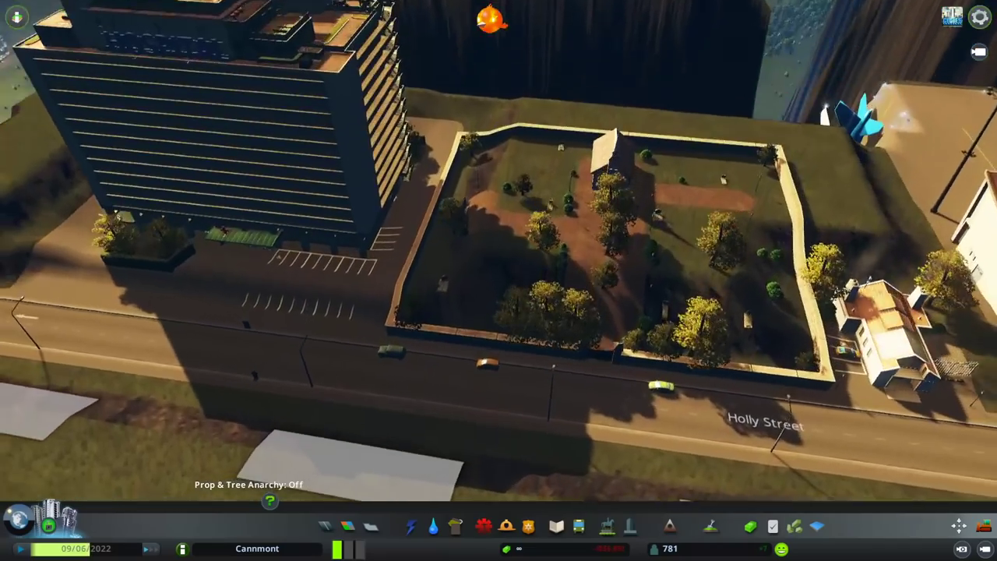
Step: Orbit around the sinkhole and airport following the jet plane, closing its details panel
{"action": "key", "text": "Up"}
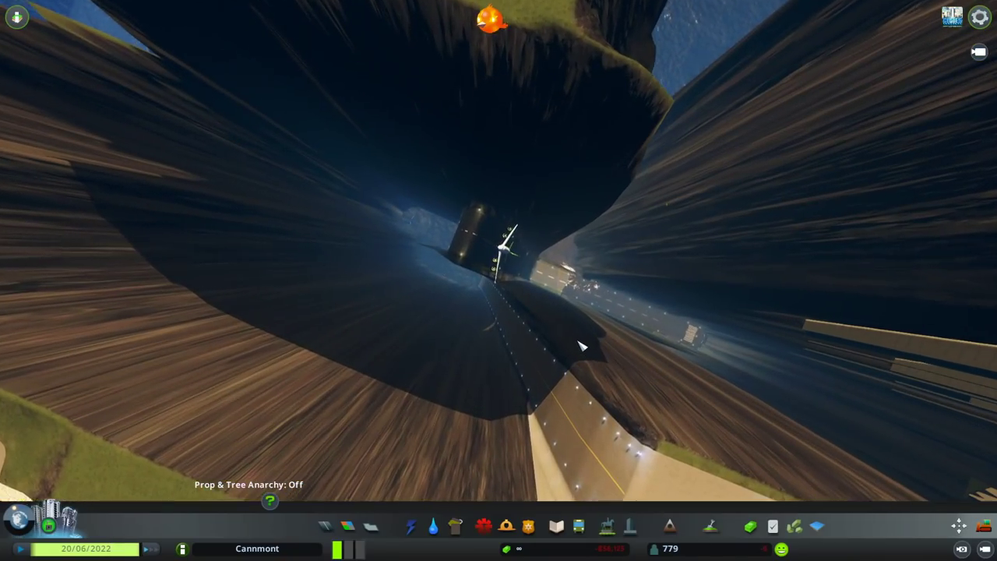
{"action": "mouse_move", "coordinate": [580, 341]}
{"action": "left_mouse_down"}
{"action": "mouse_move", "coordinate": [491, 328]}
{"action": "mouse_move", "coordinate": [513, 312]}
{"action": "mouse_move", "coordinate": [538, 366]}
{"action": "left_mouse_up"}
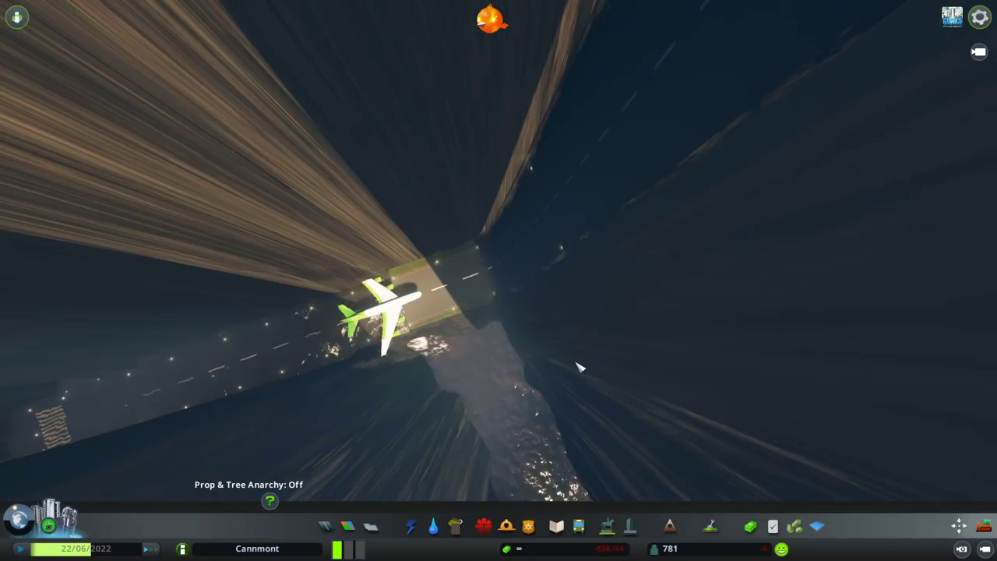
{"action": "left_click_drag", "start_coordinate": [598, 396], "coordinate": [576, 366]}
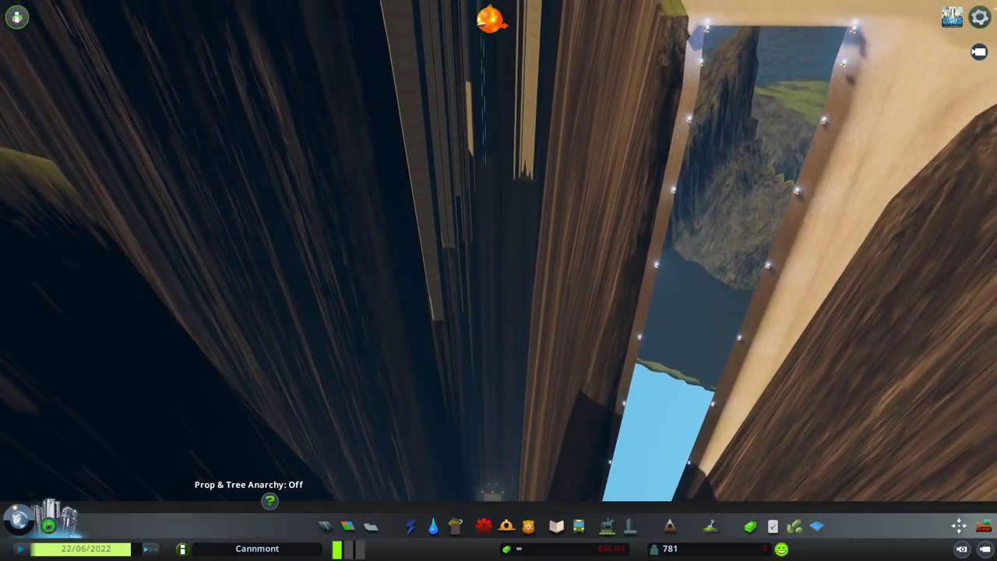
{"action": "scroll", "coordinate": [733, 270], "scroll_direction": "down", "scroll_amount": 5}
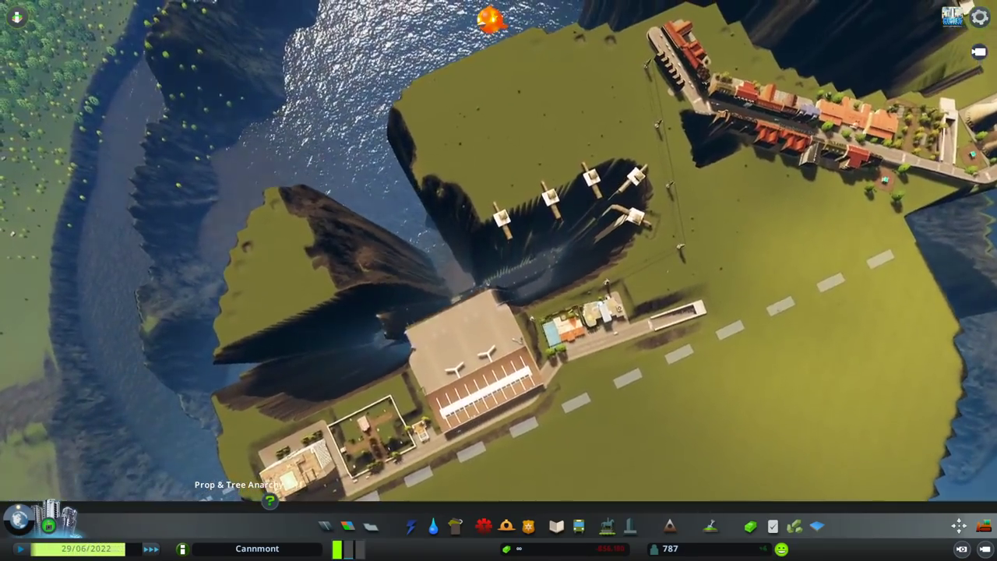
{"action": "scroll", "coordinate": [495, 288], "scroll_direction": "down", "scroll_amount": 5}
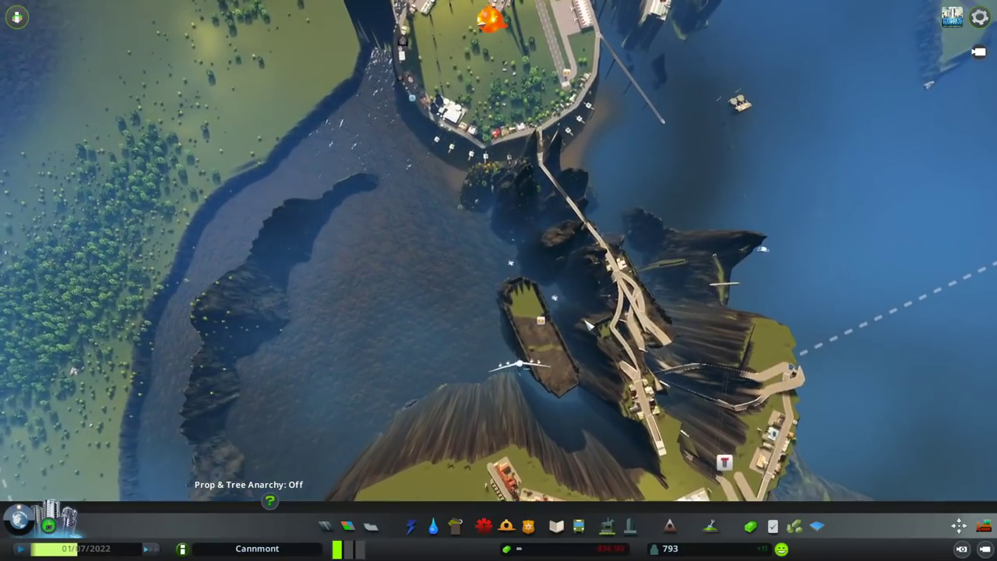
{"action": "scroll", "coordinate": [495, 288], "scroll_direction": "up", "scroll_amount": 3}
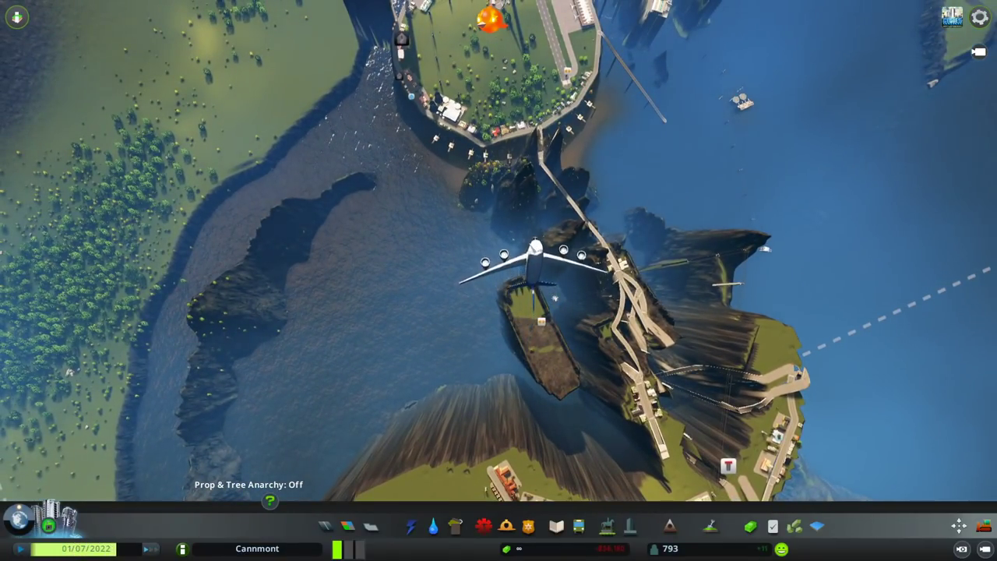
{"action": "scroll", "coordinate": [569, 164], "scroll_direction": "down", "scroll_amount": 4}
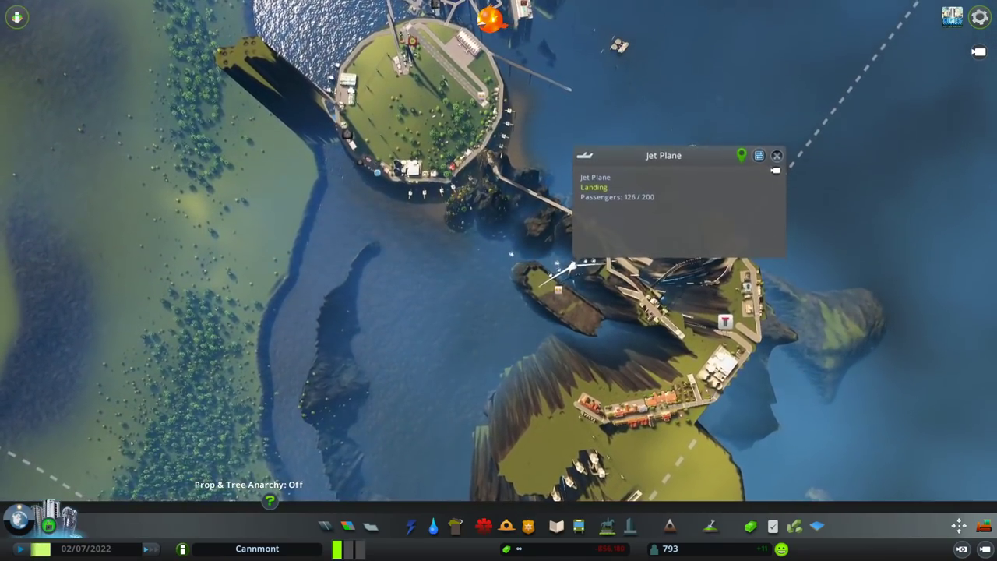
{"action": "scroll", "coordinate": [498, 280], "scroll_direction": "down", "scroll_amount": 3}
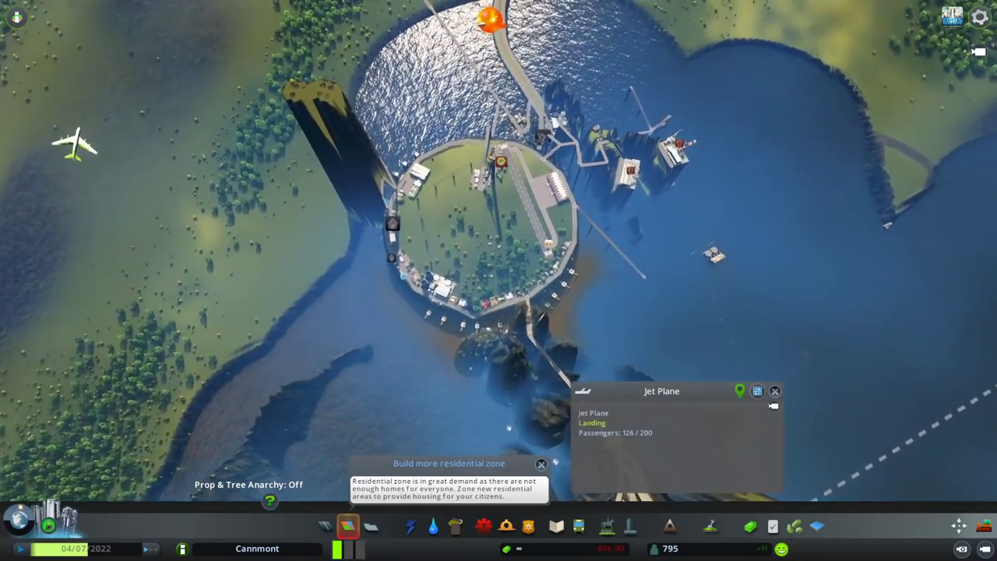
{"action": "key", "text": "q"}
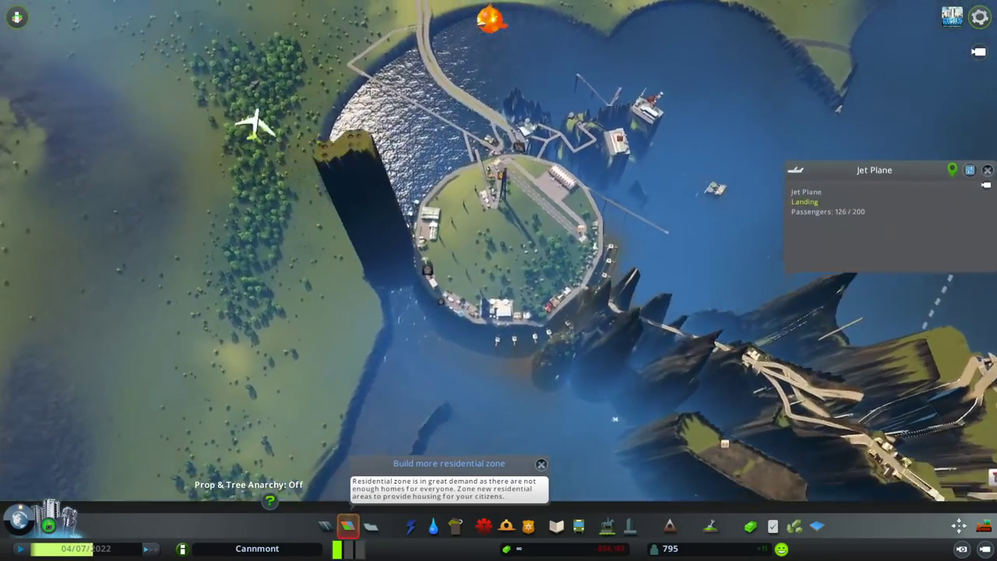
{"action": "scroll", "coordinate": [498, 280], "scroll_direction": "down", "scroll_amount": 3}
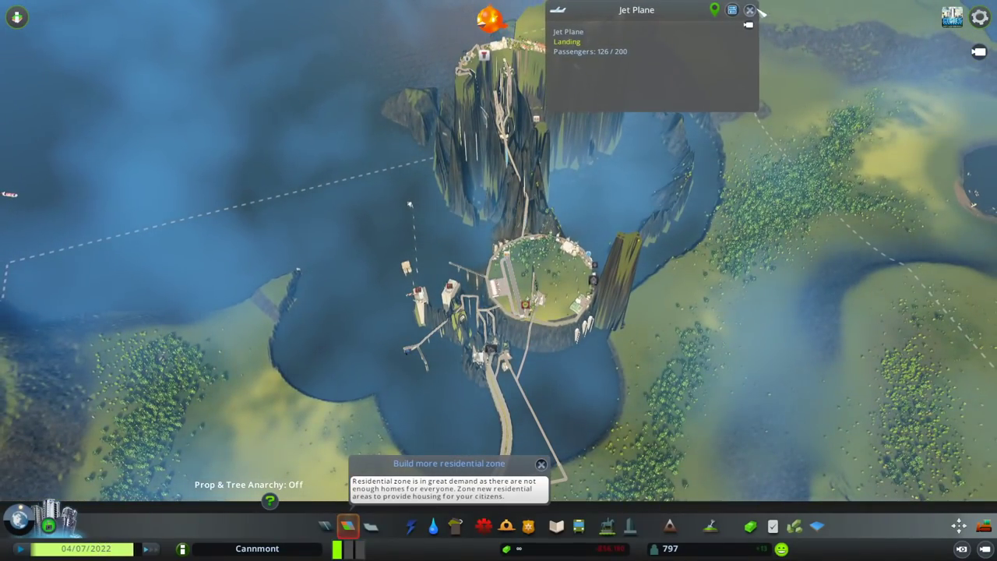
{"action": "left_click", "coordinate": [750, 10]}
{"action": "key", "text": "q"}
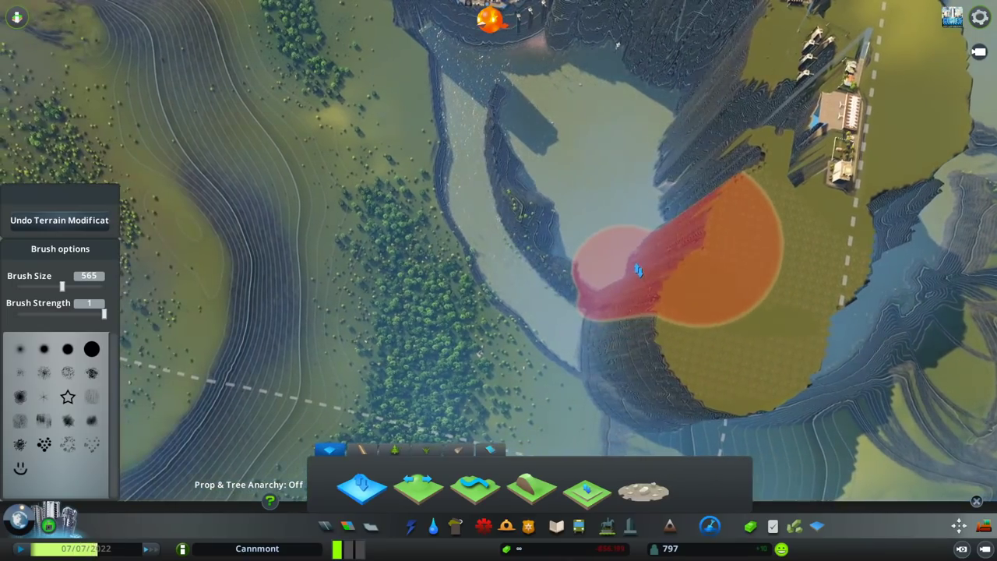
Step: Raise terrain from the plateau edge toward the airstrip and tilt the camera to view it
{"action": "left_click_drag", "start_coordinate": [557, 318], "coordinate": [615, 280]}
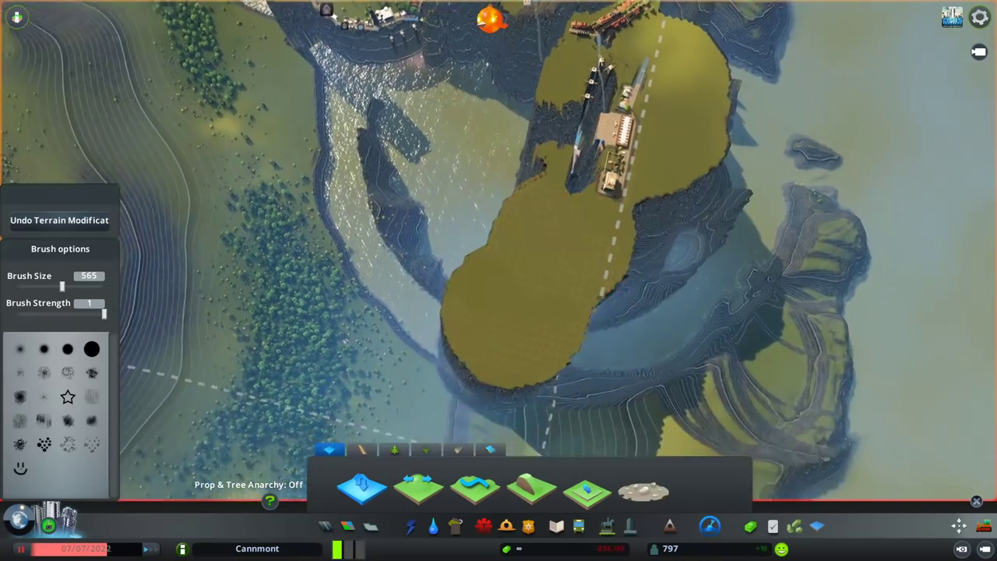
{"action": "middle_click", "coordinate": [499, 312]}
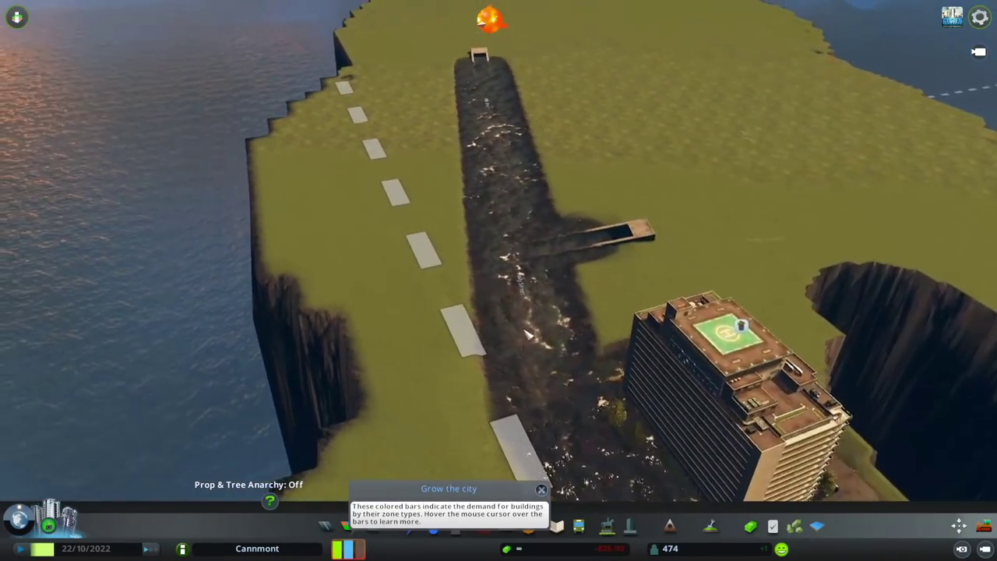
{"action": "scroll", "coordinate": [573, 360], "scroll_direction": "up", "scroll_amount": 3}
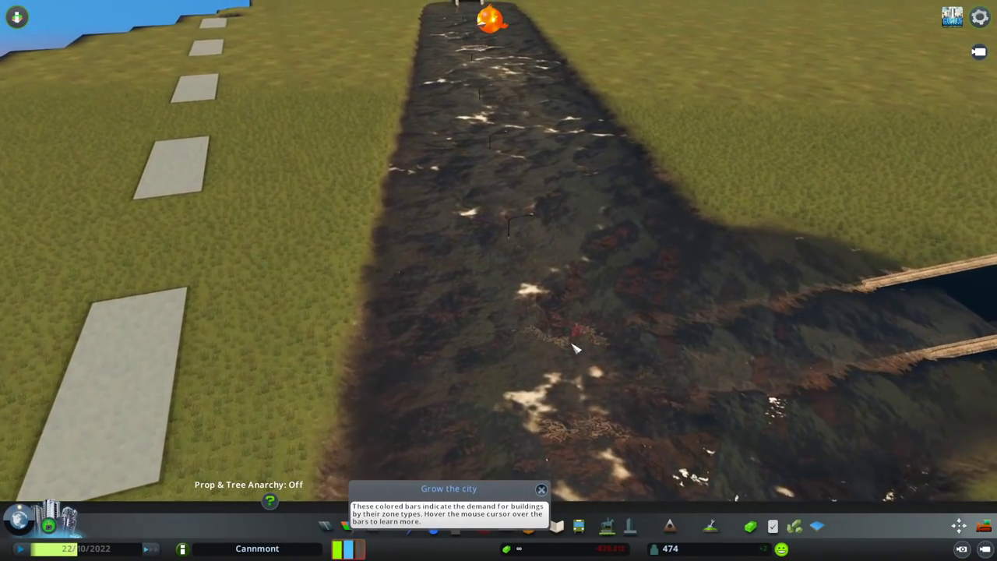